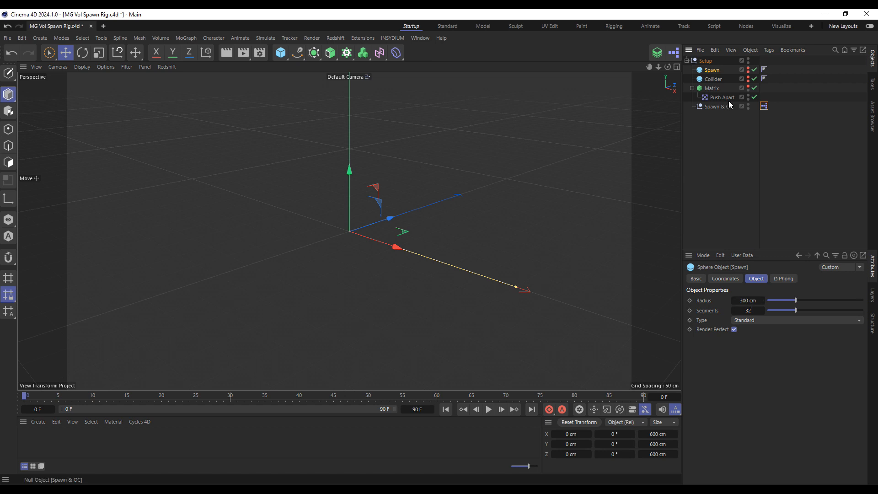
# Review the object settings of the Collider sphere, the Matrix and its Push Apart effector.
pyautogui.click(715, 79)
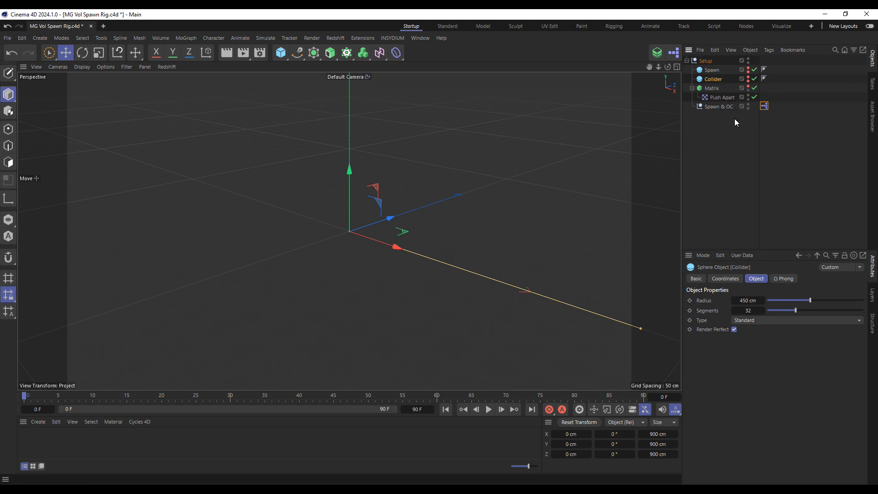
pyautogui.click(716, 90)
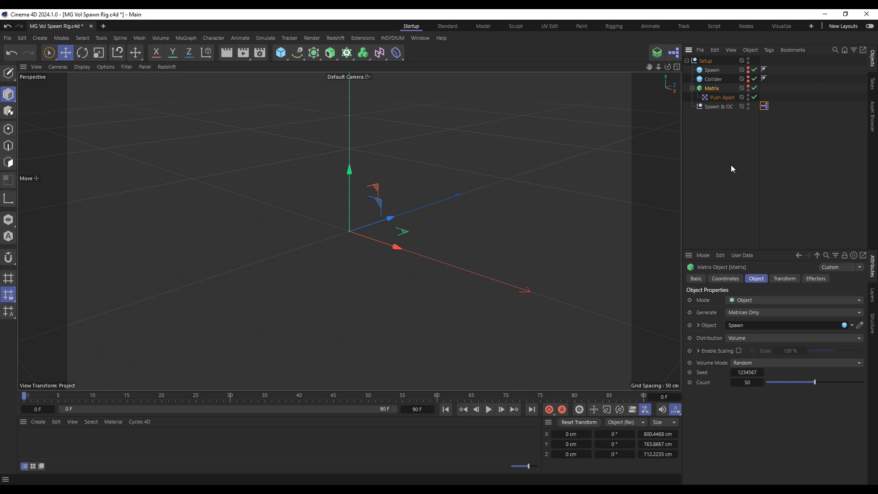
pyautogui.click(721, 98)
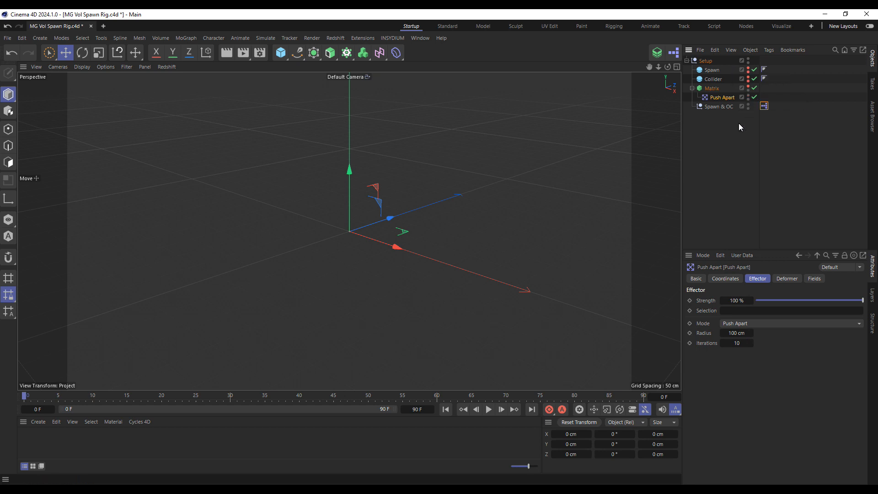
# Open the XPresso tag on the Spawn & OC null and enlarge its editor window for building the node setup.
pyautogui.doubleClick(765, 106)
pyautogui.moveTo(764, 96); pyautogui.dragTo(387, 100)
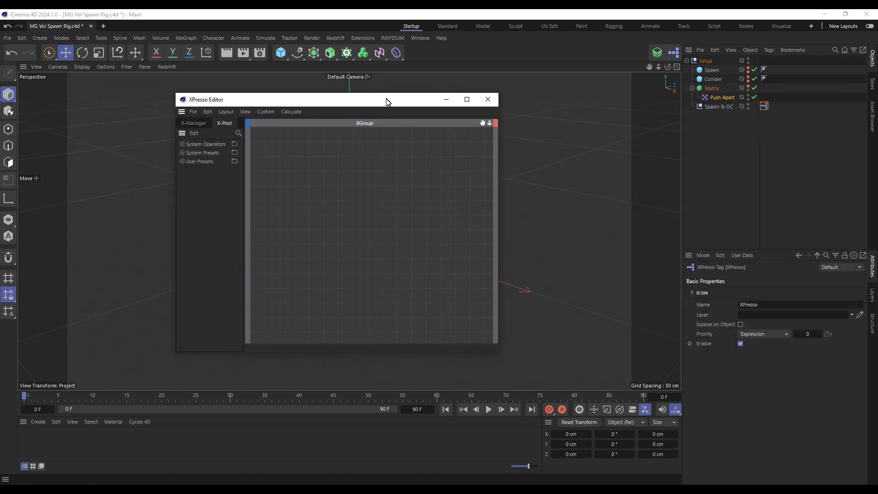
pyautogui.moveTo(500, 355); pyautogui.dragTo(737, 437)
pyautogui.moveTo(615, 105); pyautogui.dragTo(579, 118)
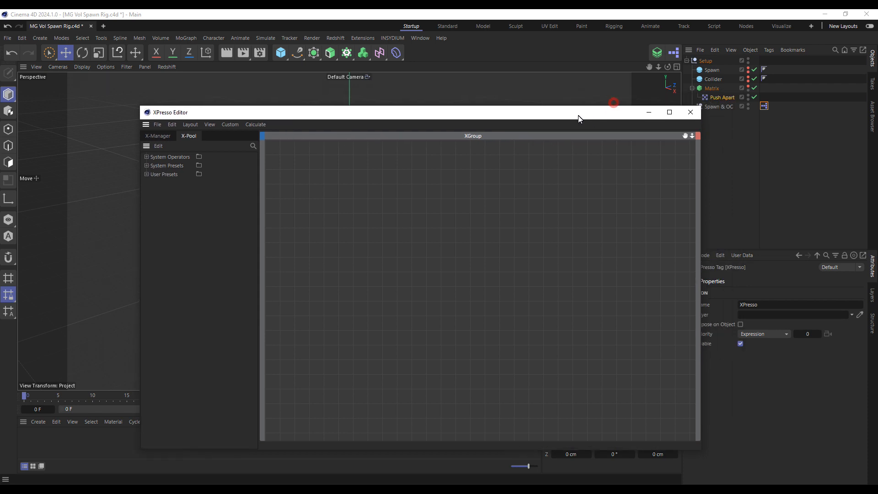
# Add the Matrix object and a Motion Graphics Data node to the XGroup, linking the Matrix's Object output to the Data node's Object input.
pyautogui.moveTo(716, 90); pyautogui.dragTo(322, 211)
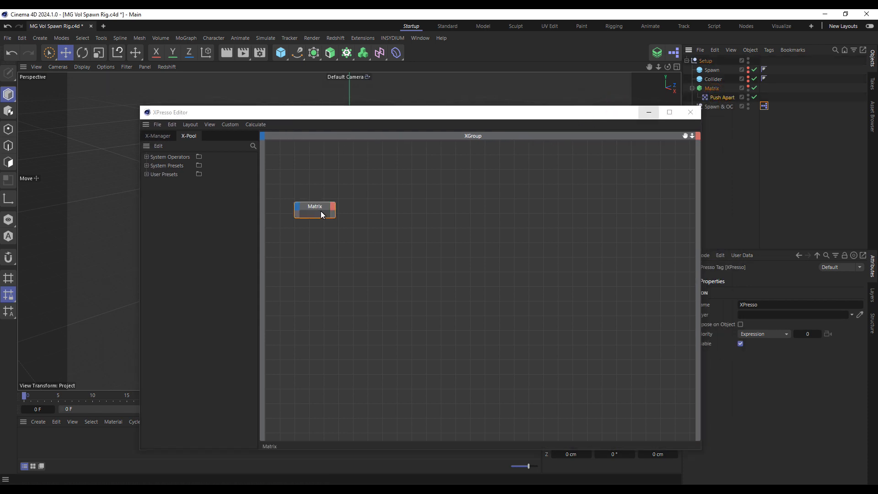
pyautogui.rightClick(347, 208)
pyautogui.moveTo(371, 230)
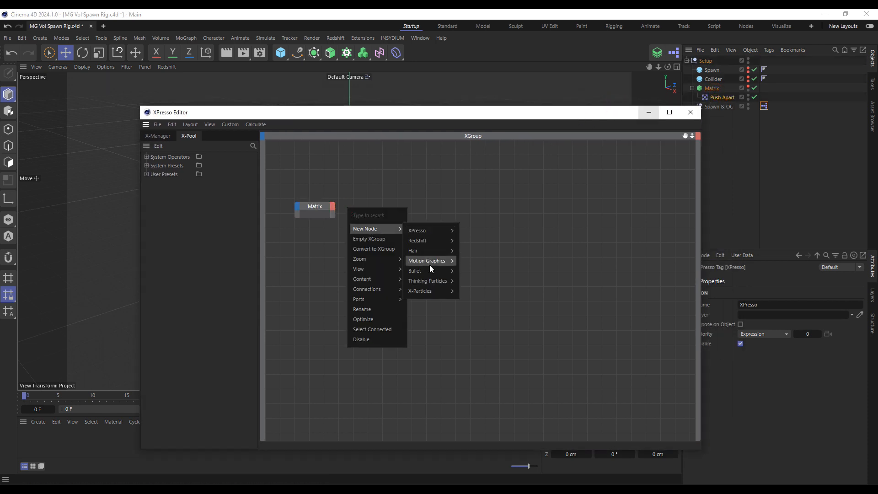
pyautogui.moveTo(429, 265)
pyautogui.click(483, 263)
pyautogui.moveTo(345, 197)
pyautogui.mouseDown()
pyautogui.moveTo(400, 198)
pyautogui.moveTo(333, 207)
pyautogui.mouseUp()
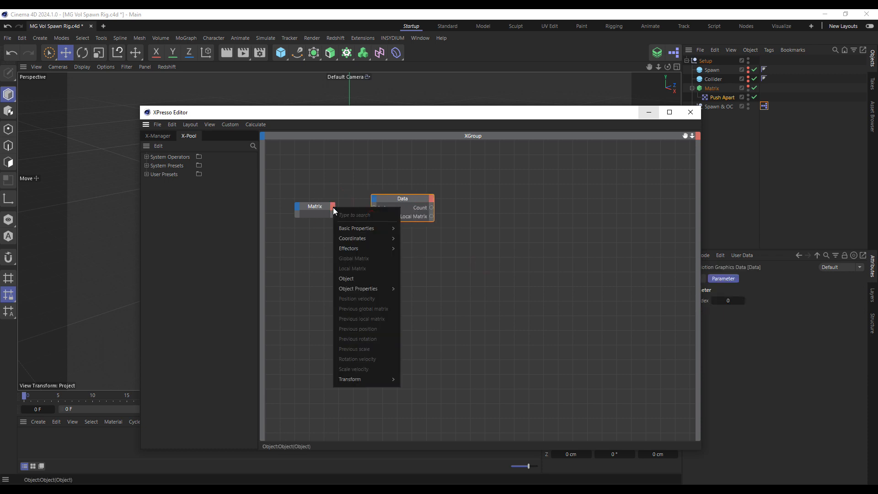
pyautogui.click(350, 276)
# Add a Math node to the XGroup with its data type set to Integer and its function to Subtract.
pyautogui.rightClick(370, 253)
pyautogui.moveTo(385, 273)
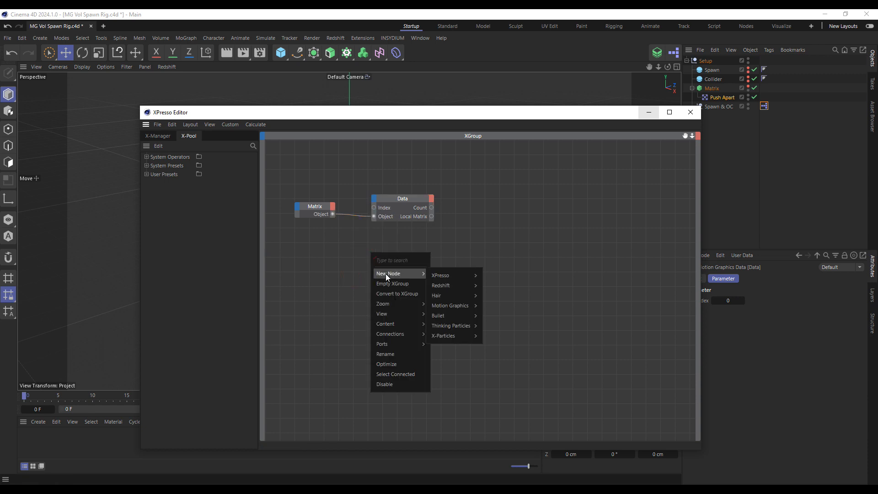
pyautogui.moveTo(465, 276)
pyautogui.moveTo(503, 306)
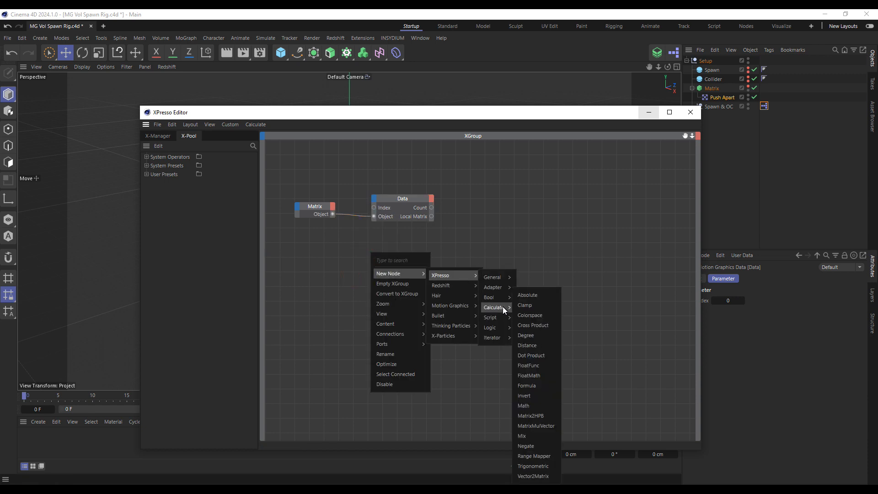
pyautogui.click(534, 407)
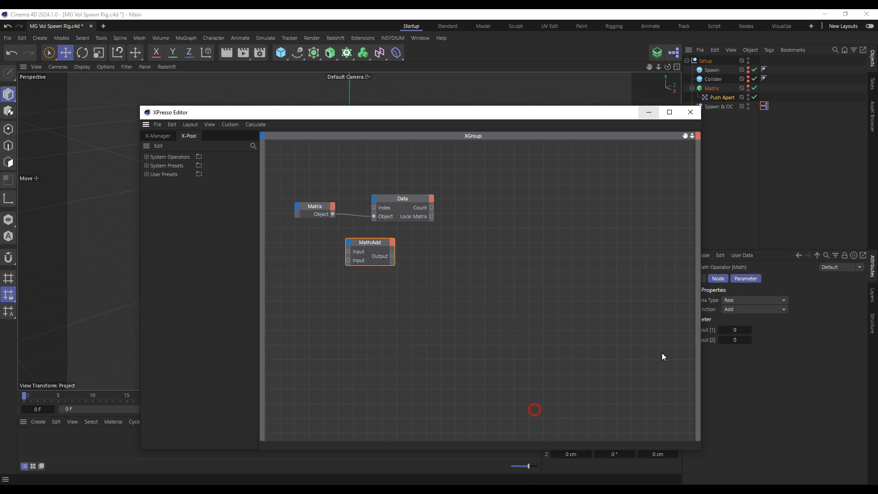
pyautogui.click(746, 300)
pyautogui.click(751, 315)
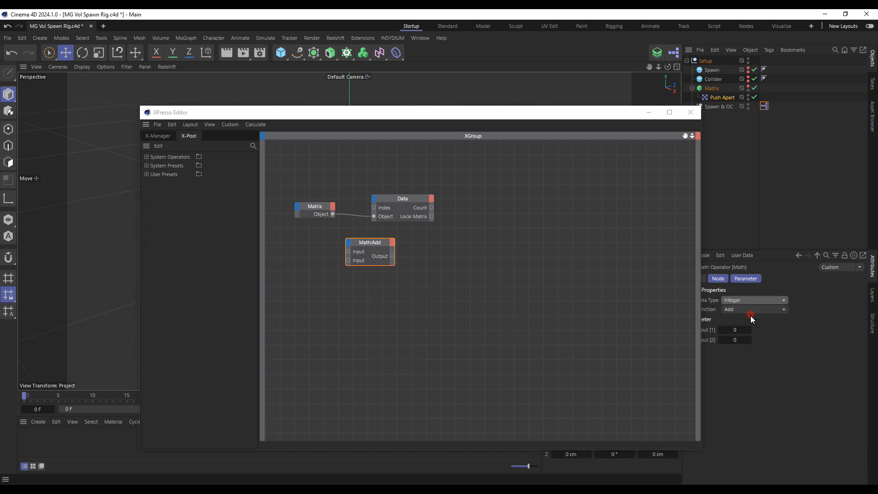
pyautogui.click(760, 311)
pyautogui.click(765, 331)
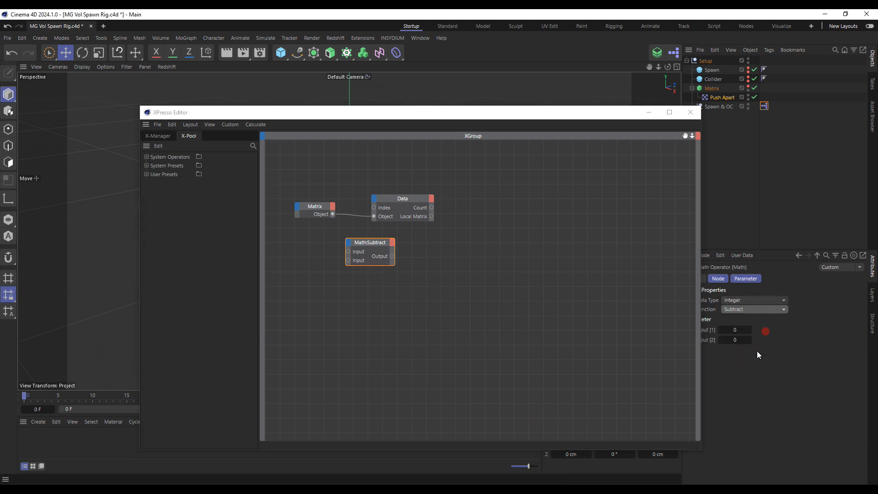
# Set the Math node's second input to 1 and connect the Data node's Count output to its first input.
pyautogui.click(749, 338)
pyautogui.write('1')
pyautogui.moveTo(360, 241); pyautogui.dragTo(454, 199)
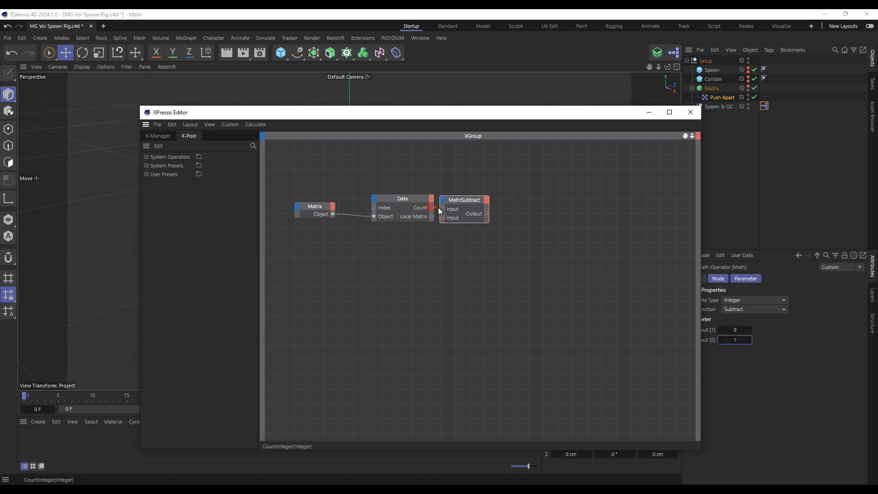
pyautogui.moveTo(443, 210); pyautogui.dragTo(443, 209)
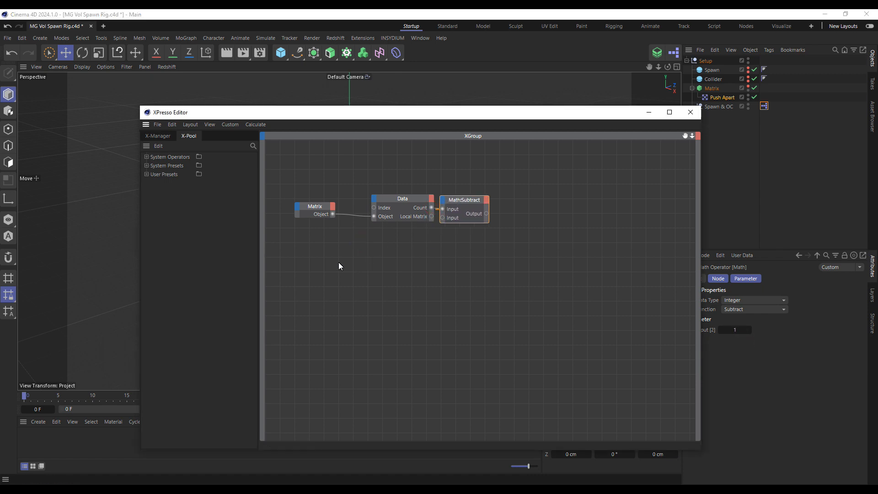
# Add an Iteration node below the Data node and connect the Math:Subtract output to its Iteration End input.
pyautogui.rightClick(338, 262)
pyautogui.moveTo(351, 286)
pyautogui.moveTo(404, 285)
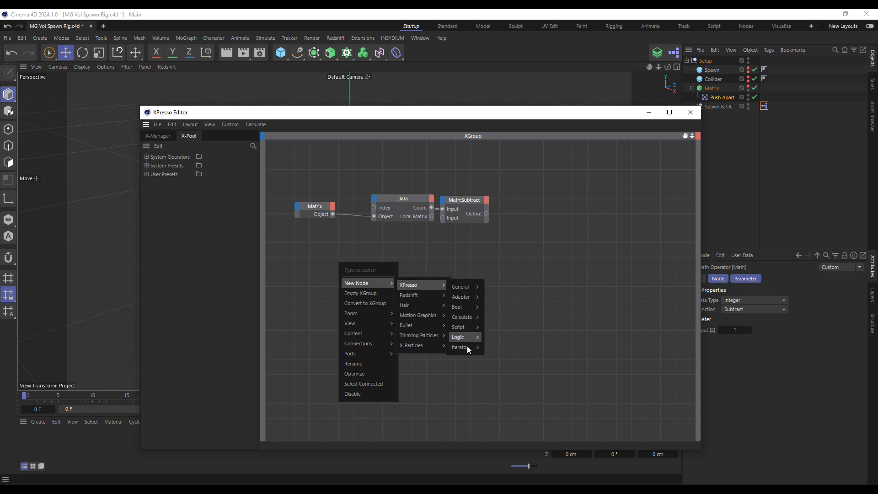
pyautogui.moveTo(466, 347)
pyautogui.click(499, 360)
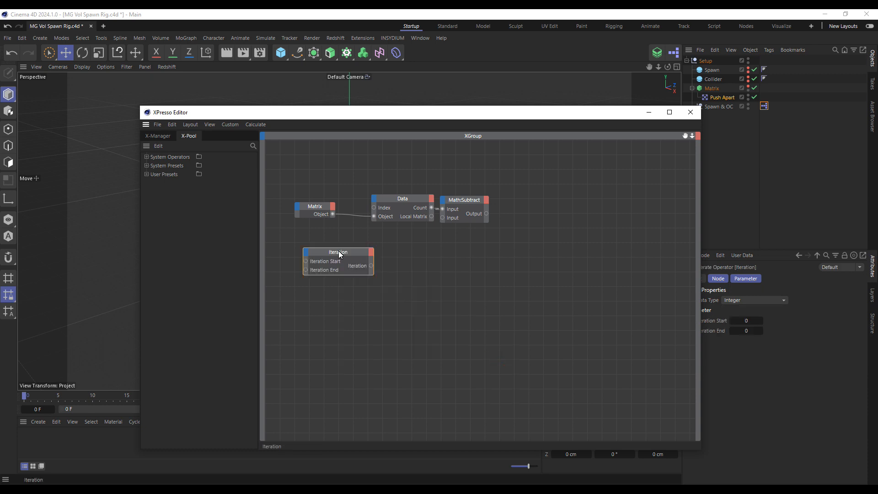
pyautogui.moveTo(337, 253); pyautogui.dragTo(421, 239)
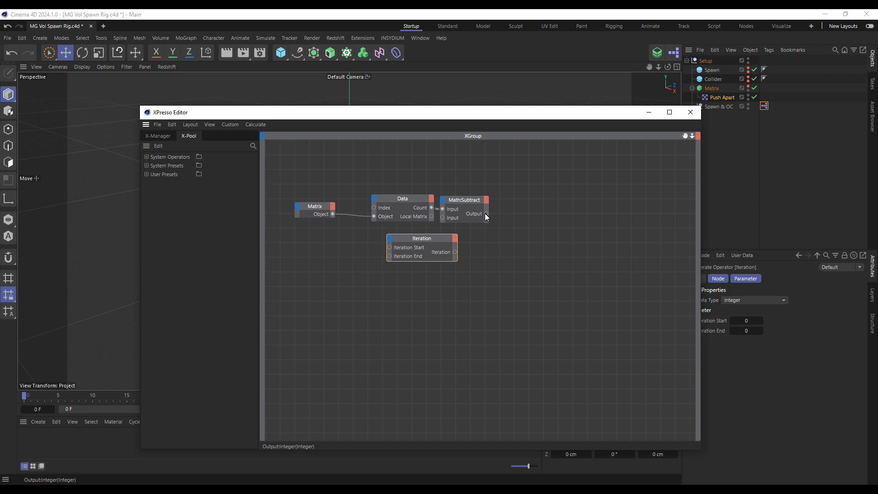
pyautogui.moveTo(432, 235); pyautogui.dragTo(397, 234)
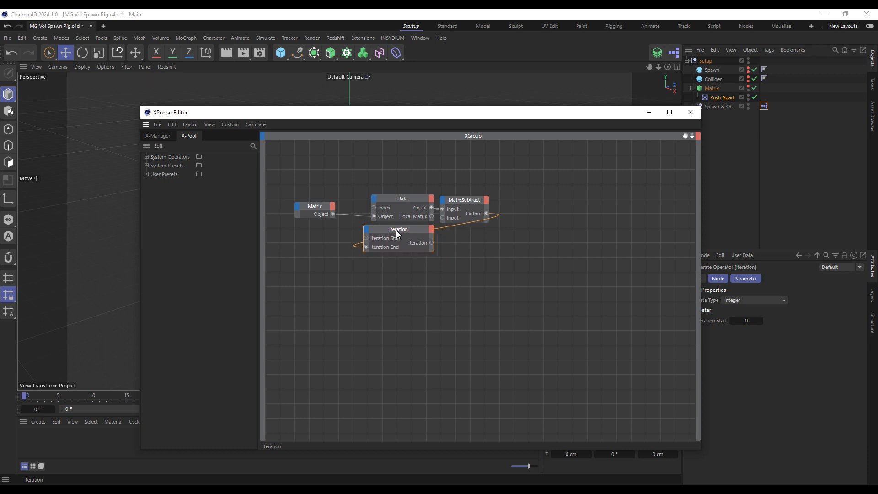
# Duplicate the Data node below the Iteration node, feeding its Object from the Matrix and its Index from the Iteration output.
pyautogui.moveTo(402, 198); pyautogui.dragTo(333, 214)
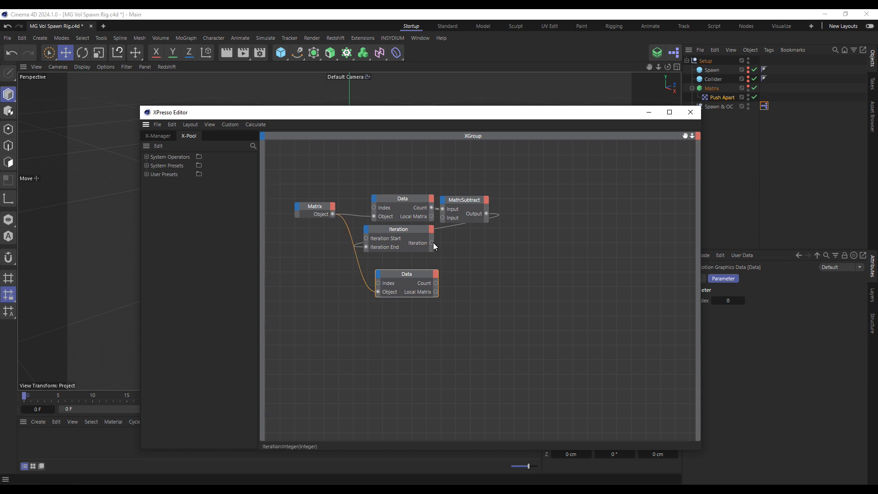
pyautogui.moveTo(432, 243); pyautogui.dragTo(398, 262)
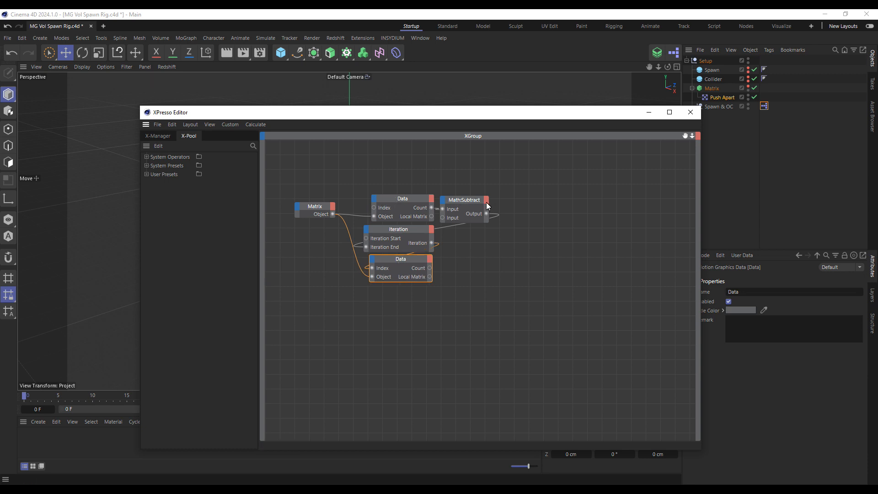
# Collapse the first Data, Math:Subtract and Iteration nodes and stack them compactly above the second Data node.
pyautogui.click(469, 202)
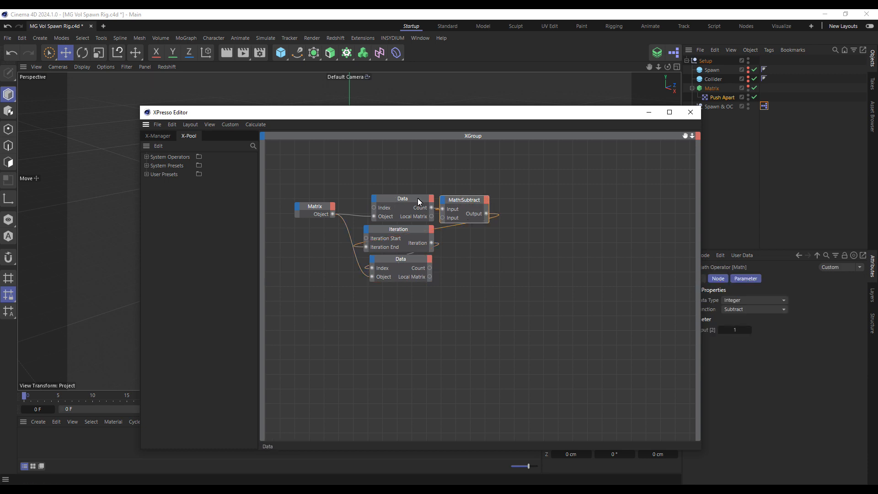
pyautogui.doubleClick(396, 197)
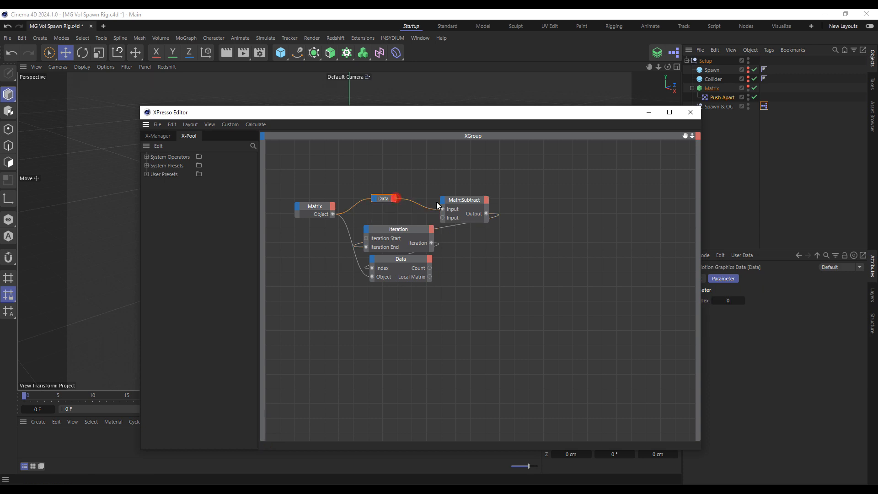
pyautogui.doubleClick(467, 201)
pyautogui.doubleClick(377, 232)
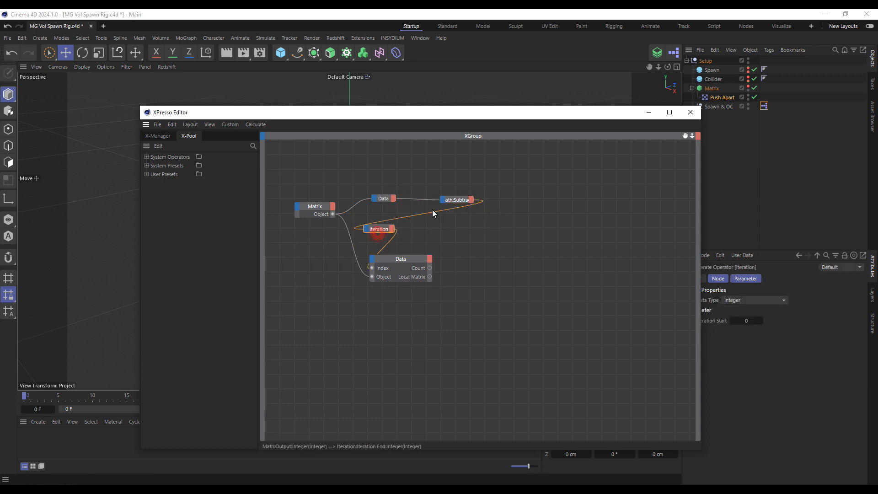
pyautogui.doubleClick(453, 200)
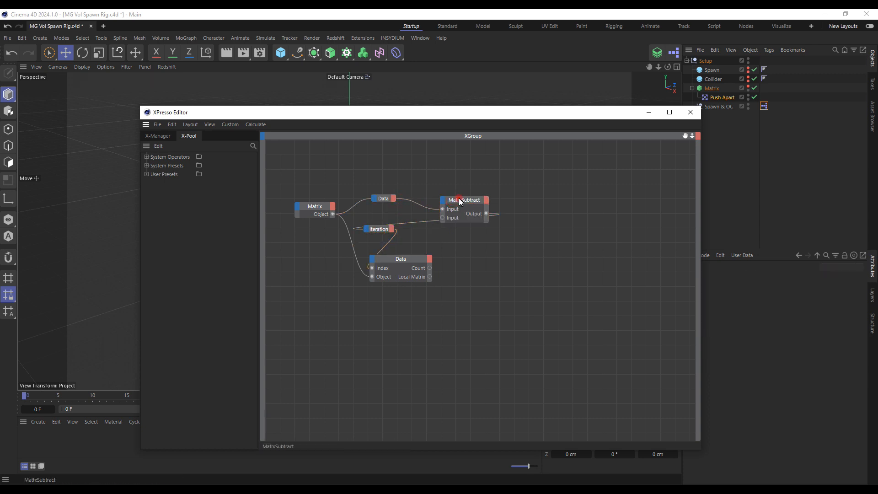
pyautogui.doubleClick(459, 199)
pyautogui.moveTo(462, 198); pyautogui.dragTo(403, 202)
pyautogui.moveTo(380, 229); pyautogui.dragTo(389, 216)
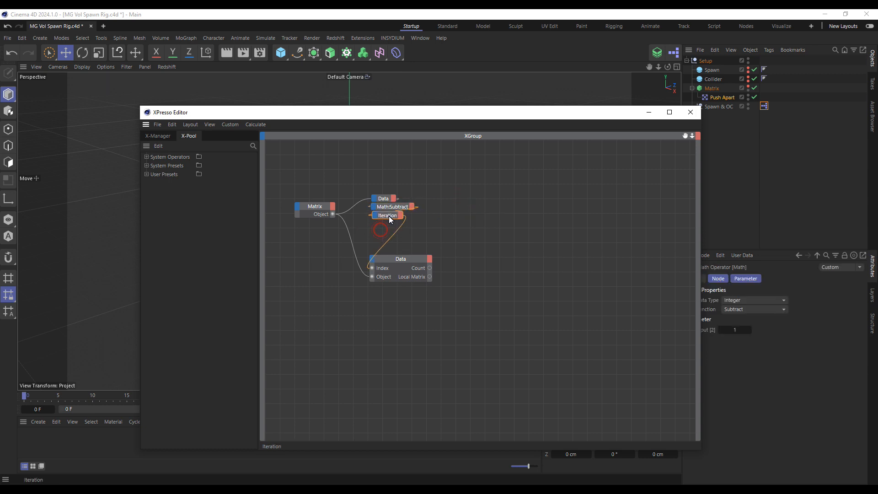
pyautogui.moveTo(397, 254); pyautogui.dragTo(397, 225)
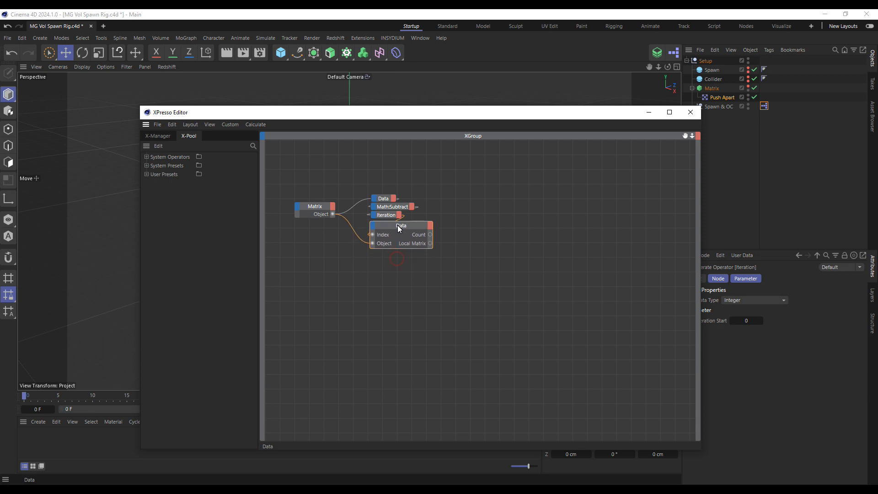
# Add Position and Global Matrix outputs to the second Data node and expand the node to fit its ports.
pyautogui.click(430, 224)
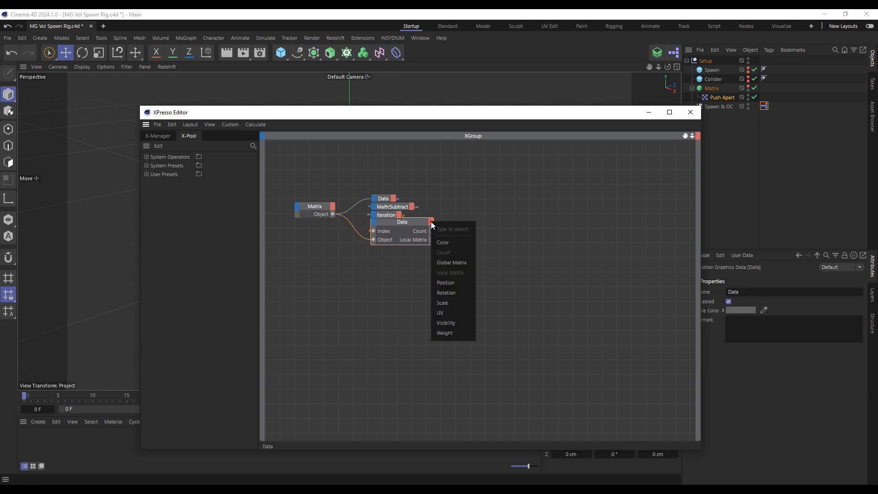
pyautogui.click(463, 279)
pyautogui.click(430, 222)
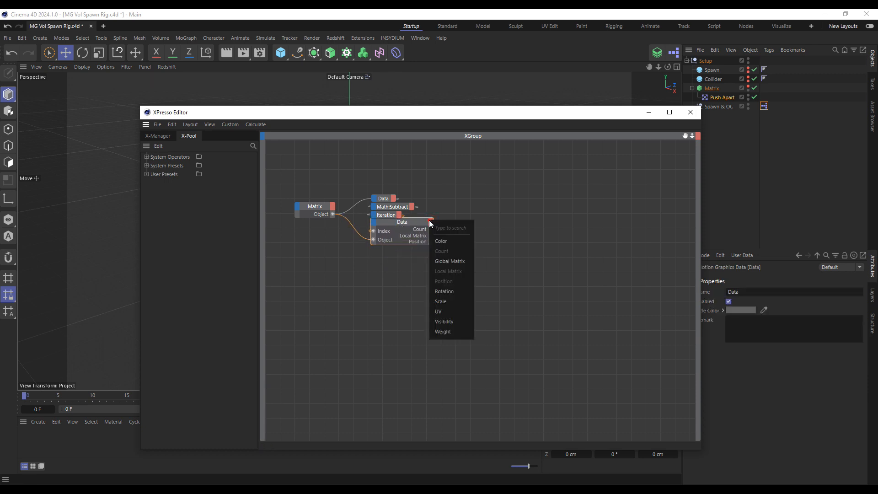
pyautogui.click(458, 261)
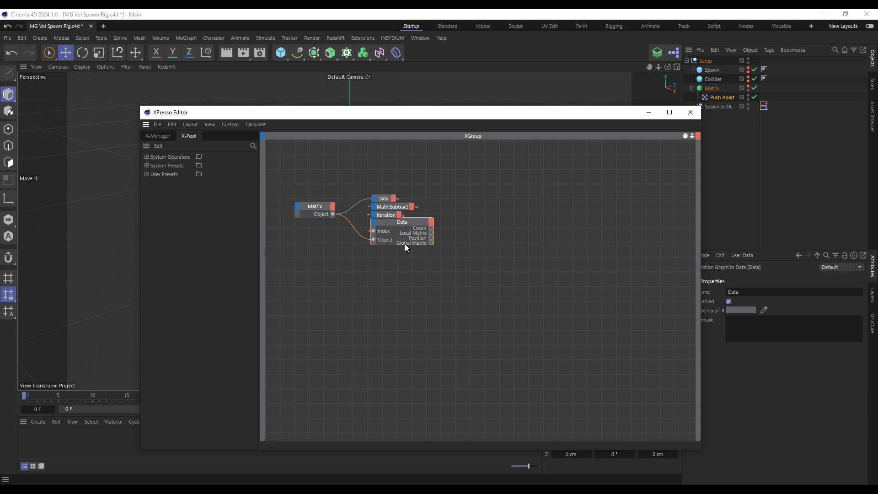
pyautogui.click(401, 225)
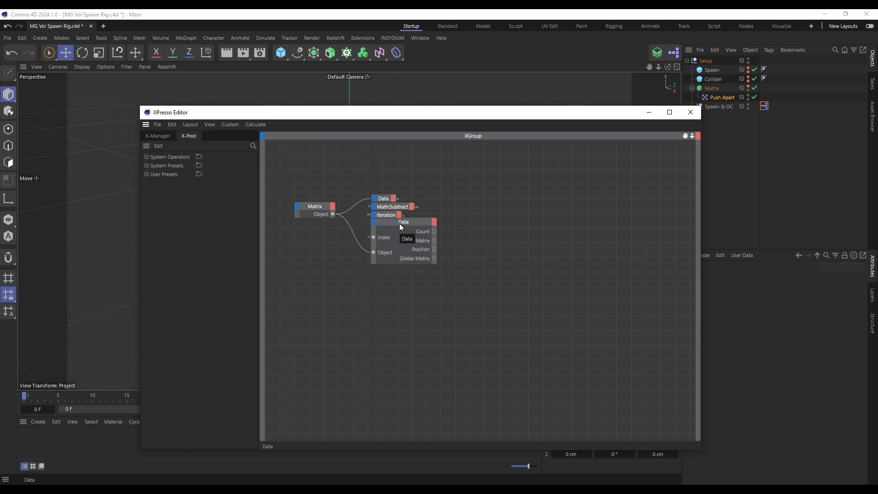
# Add a Time node to the XGroup below the Matrix node.
pyautogui.rightClick(308, 311)
pyautogui.moveTo(320, 332)
pyautogui.moveTo(374, 333)
pyautogui.moveTo(426, 338)
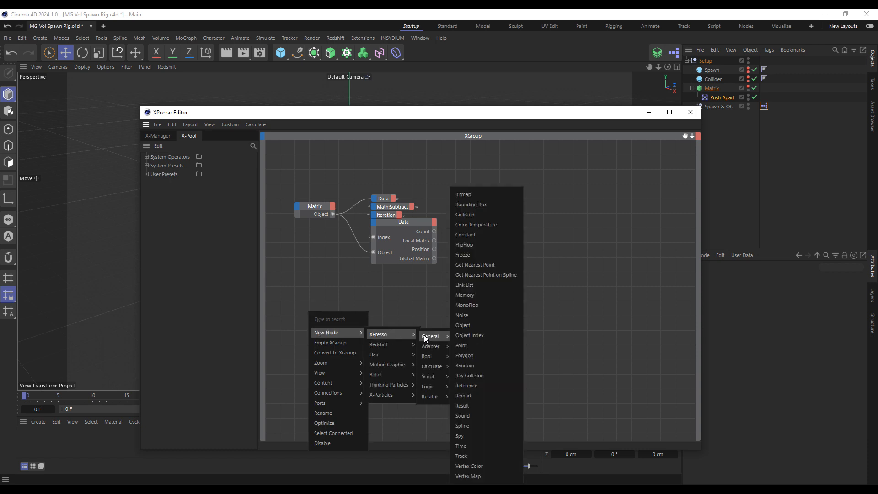
pyautogui.click(477, 446)
# Add an Is Null logic node, connect the Time output to its input, and place both nodes below the second Data node.
pyautogui.rightClick(360, 334)
pyautogui.moveTo(386, 357)
pyautogui.moveTo(443, 357)
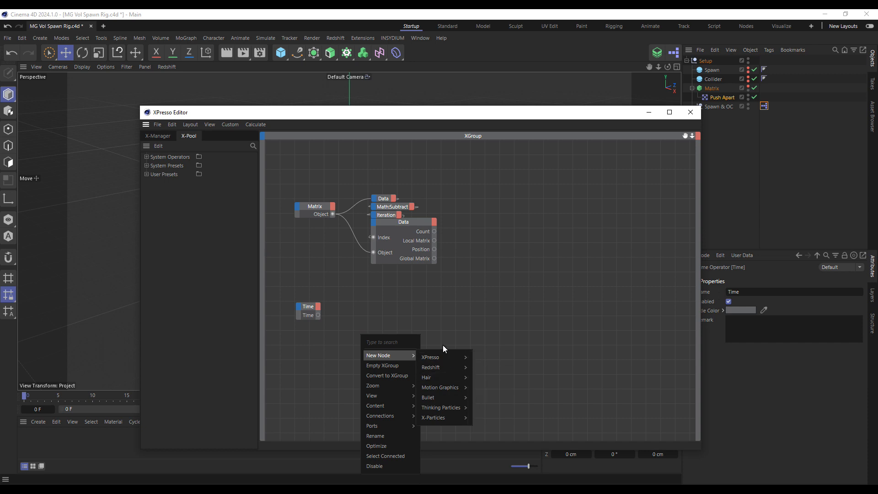
pyautogui.moveTo(488, 411)
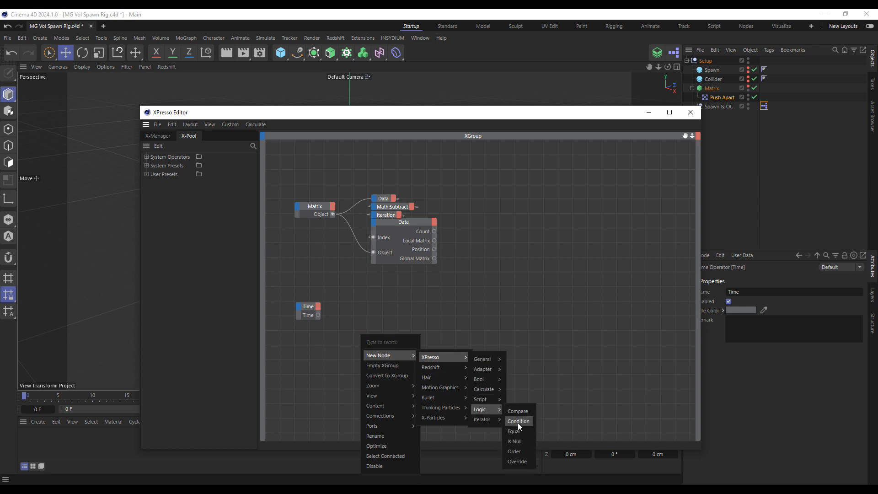
pyautogui.click(521, 439)
pyautogui.moveTo(361, 329); pyautogui.dragTo(404, 274)
pyautogui.click(308, 306)
pyautogui.keyDown('shift'); pyautogui.click(345, 310); pyautogui.keyUp('shift')
# Add a Thinking Particles PStorm generator node to the XGroup beside the second Data node.
pyautogui.rightClick(451, 264)
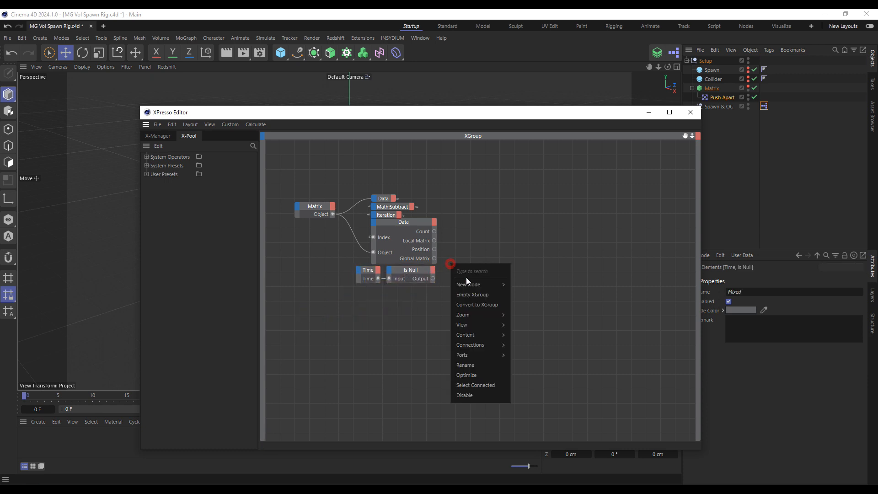
pyautogui.moveTo(473, 285)
pyautogui.moveTo(519, 287)
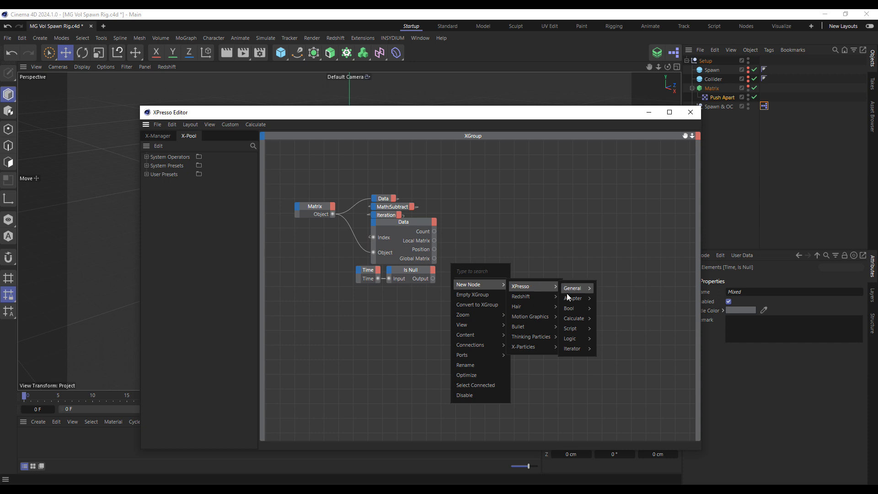
pyautogui.moveTo(536, 336)
pyautogui.moveTo(583, 339)
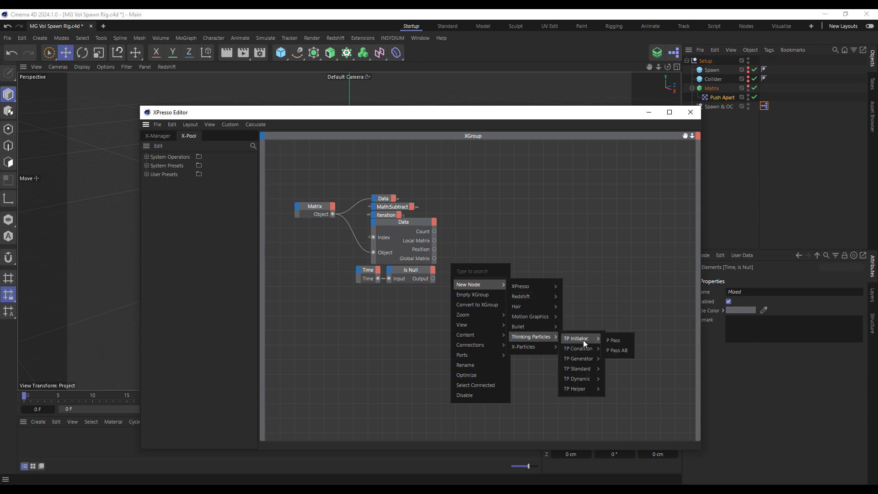
pyautogui.moveTo(585, 358)
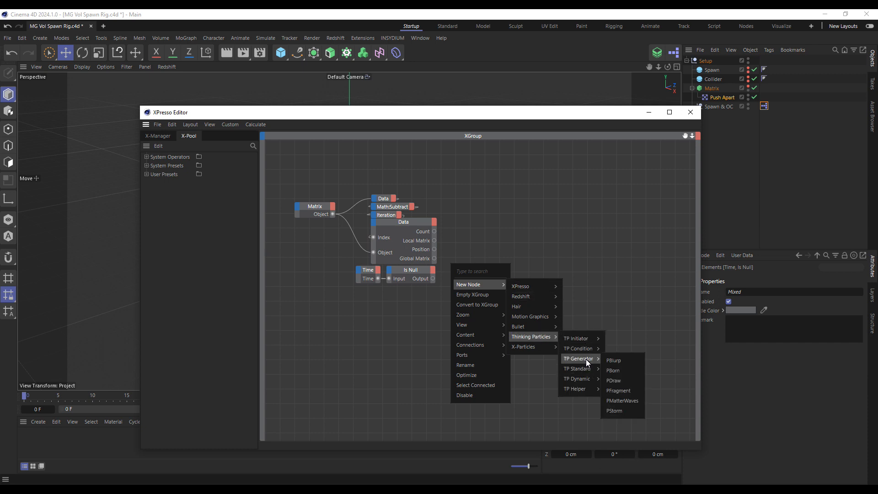
pyautogui.click(622, 410)
# Connect the second Data node's Position to PStorm's Emitter Position and its Global Matrix to Emitter Alignment, fitting the node to its ports.
pyautogui.moveTo(441, 258)
pyautogui.mouseDown()
pyautogui.moveTo(479, 243)
pyautogui.moveTo(434, 249)
pyautogui.mouseUp()
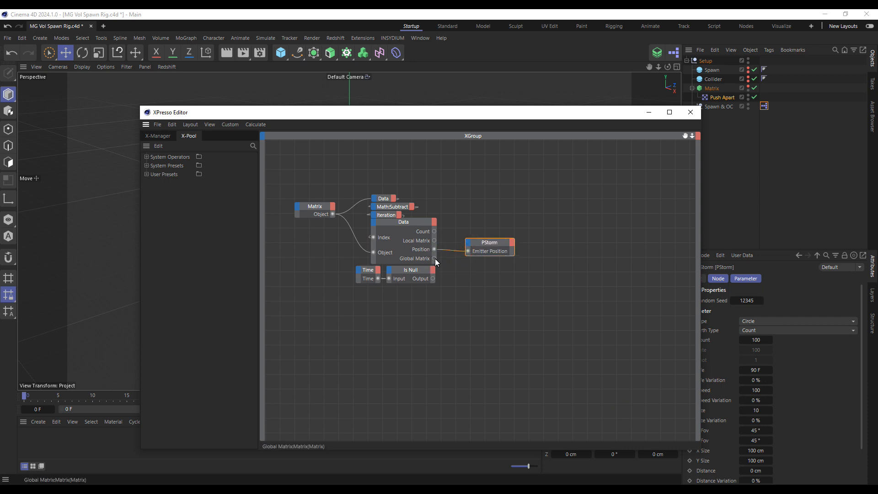
pyautogui.moveTo(470, 246); pyautogui.dragTo(469, 246)
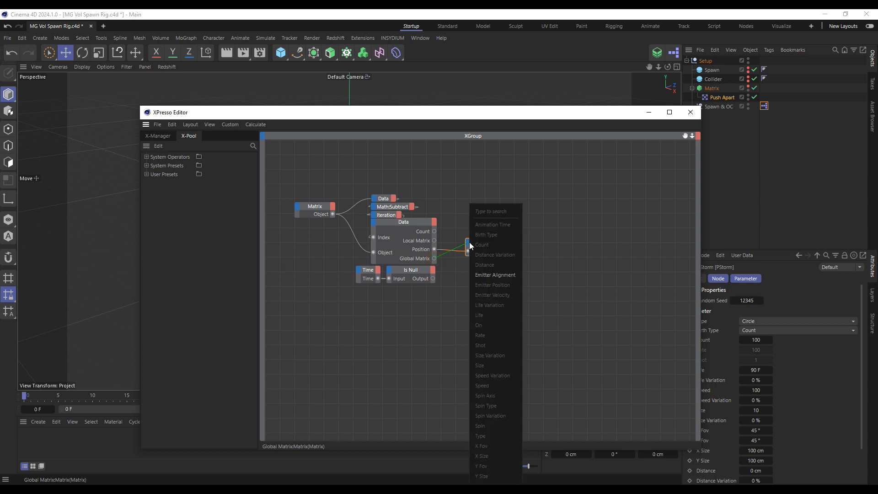
pyautogui.click(488, 275)
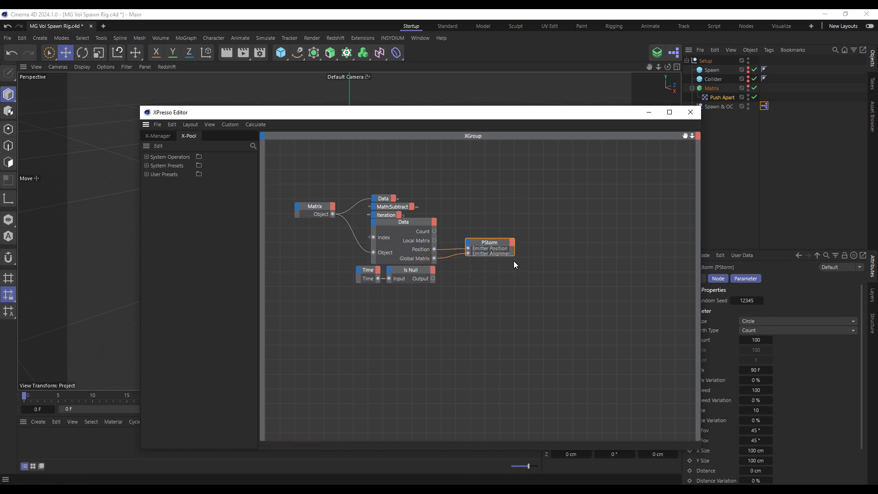
pyautogui.click(465, 264)
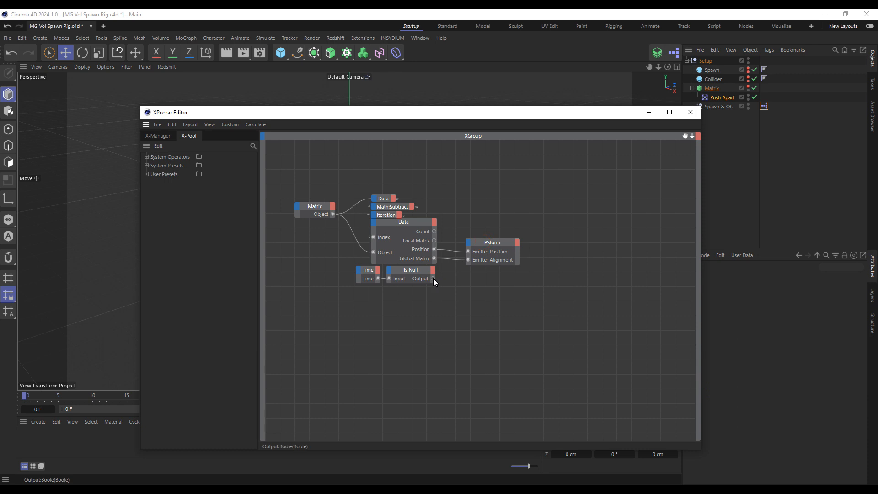
# Connect the Is Null output to PStorm's On input and add a Particle Birth output, expanding the node to fit.
pyautogui.moveTo(469, 246); pyautogui.dragTo(469, 245)
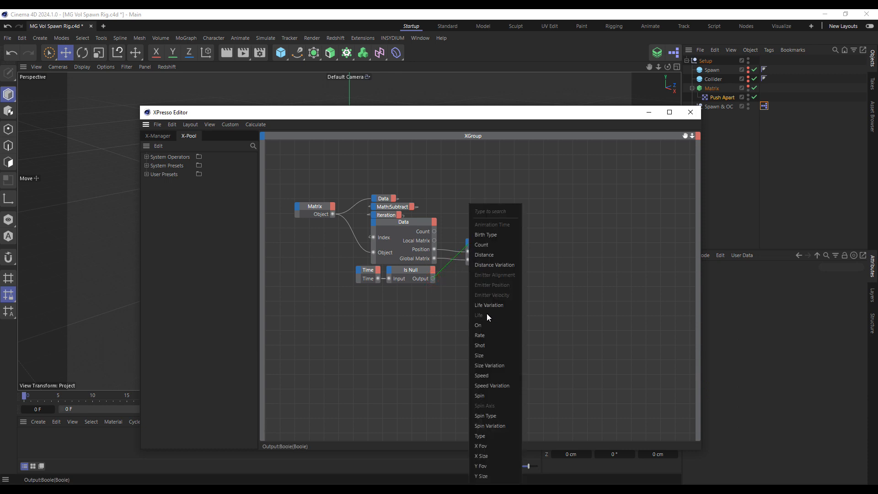
pyautogui.click(485, 325)
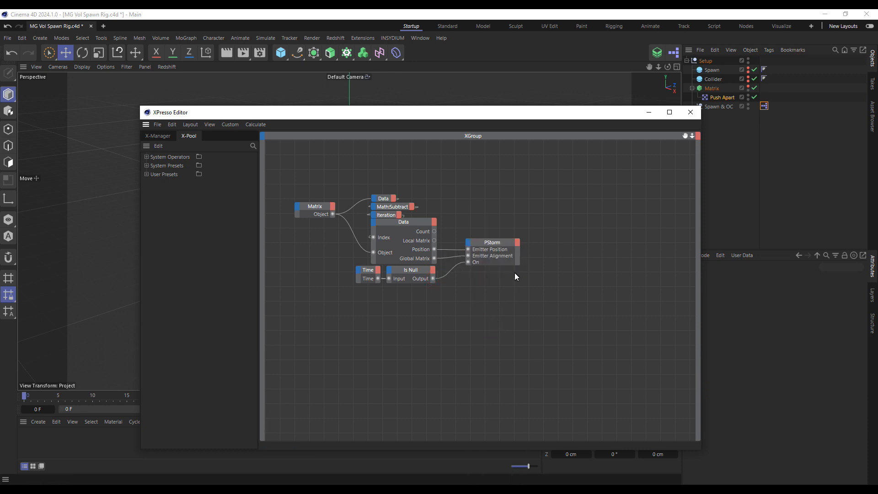
pyautogui.click(519, 245)
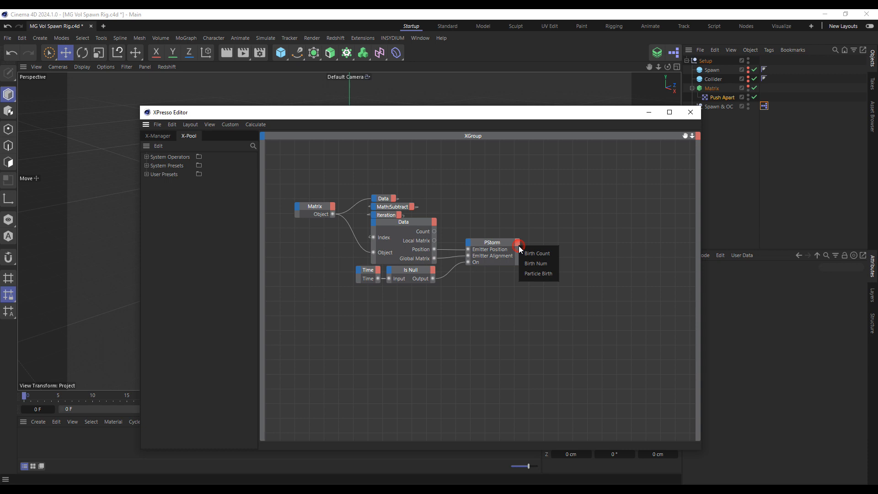
pyautogui.click(538, 273)
pyautogui.click(493, 242)
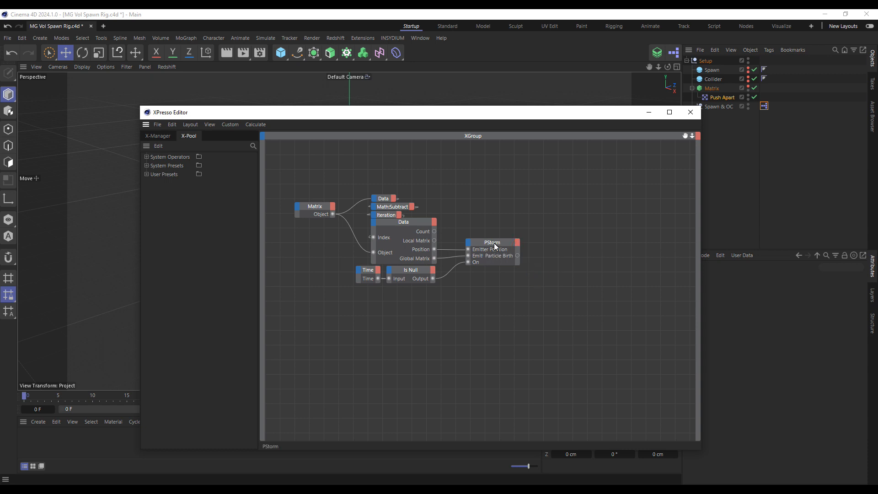
# Add the uid_maxon user preset node without its count output and connect PStorm's Particle Birth to its Particle input.
pyautogui.click(146, 175)
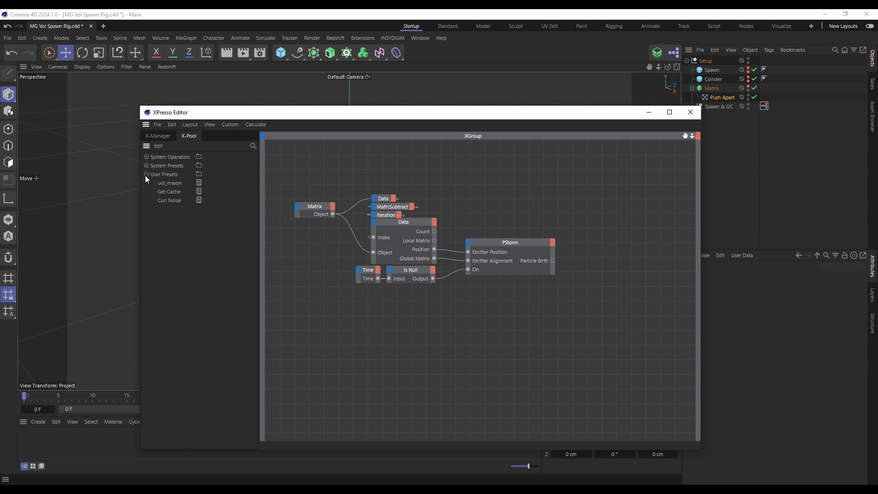
pyautogui.moveTo(174, 183); pyautogui.dragTo(614, 248)
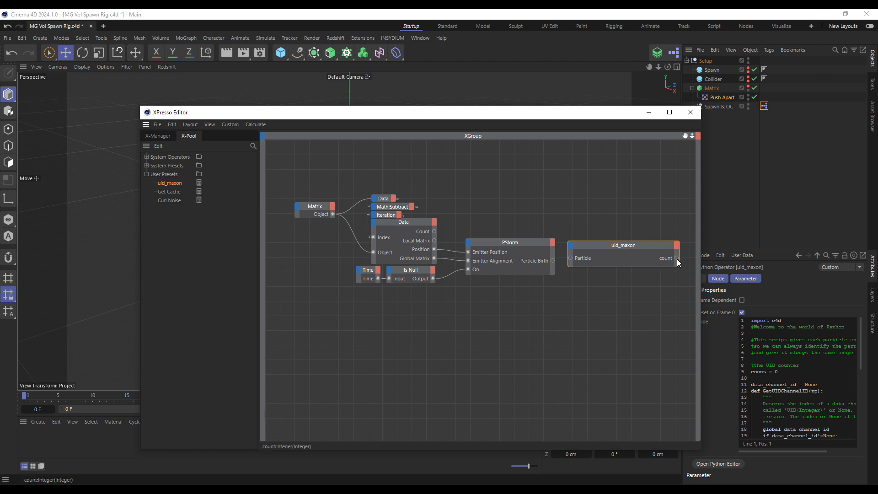
pyautogui.doubleClick(626, 246)
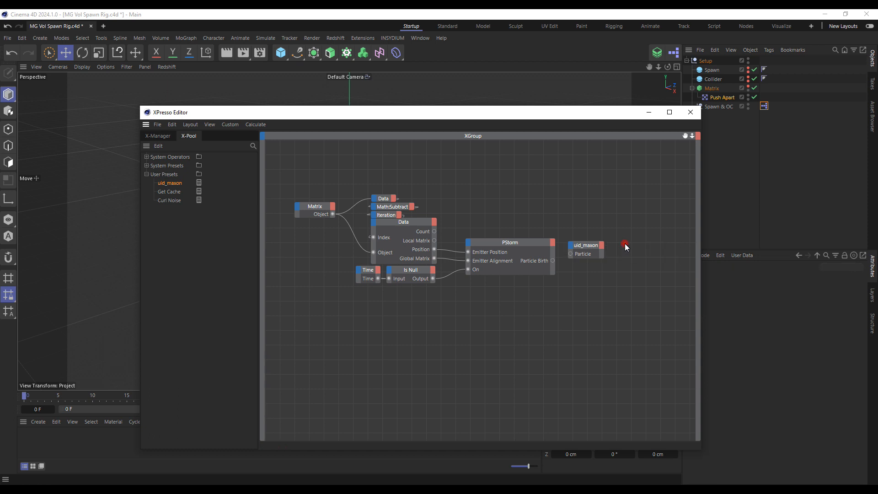
pyautogui.click(596, 253)
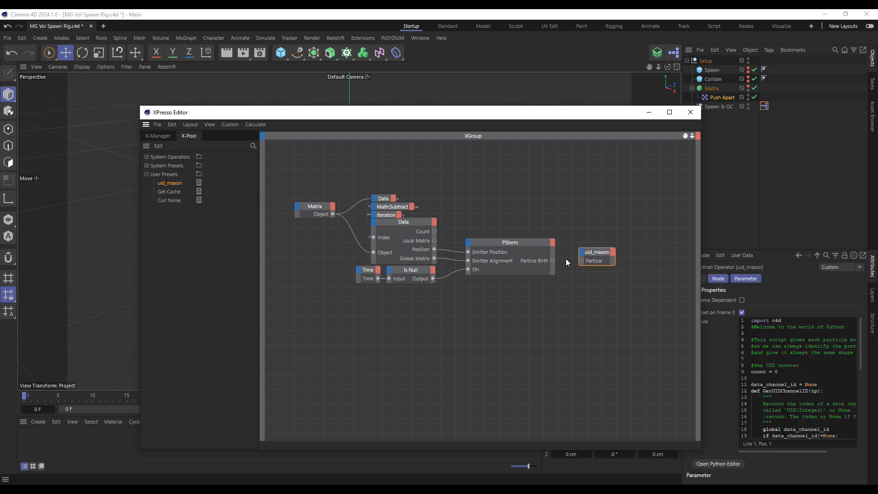
pyautogui.moveTo(582, 264); pyautogui.dragTo(582, 261)
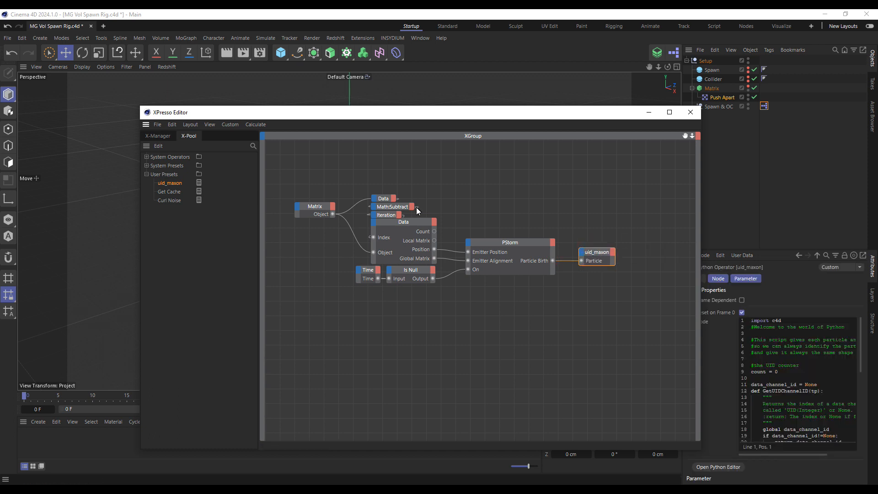
# Add an Integer data channel named uid_maxon in the Thinking Particles settings.
pyautogui.click(230, 125)
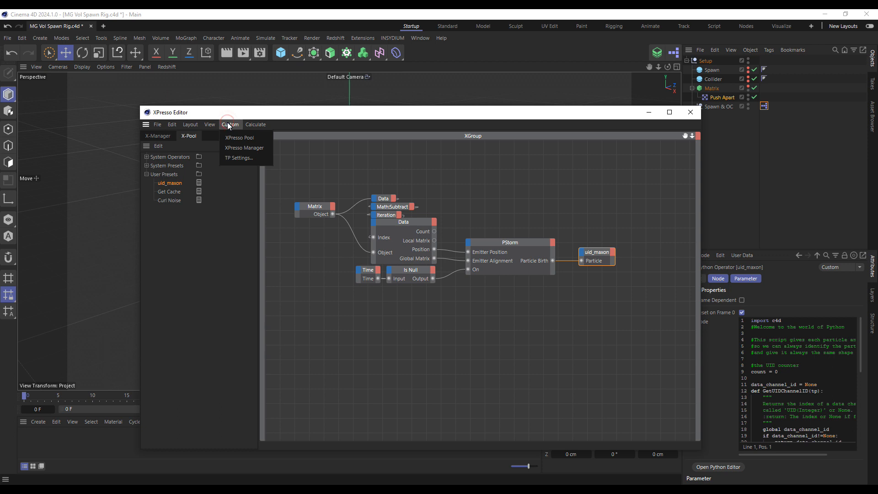
pyautogui.click(235, 157)
pyautogui.click(281, 175)
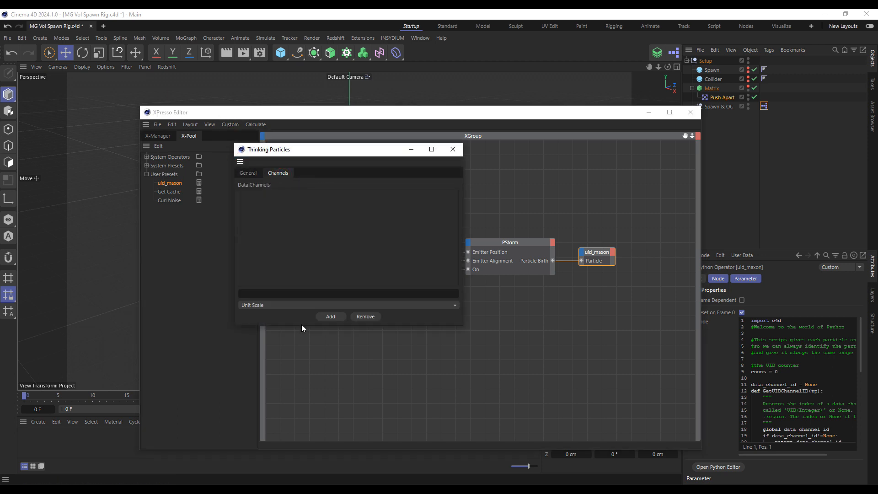
pyautogui.click(263, 305)
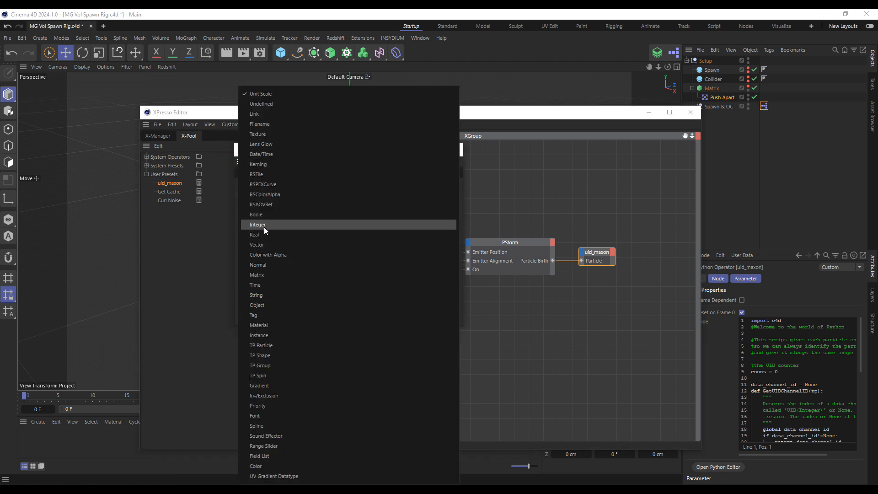
pyautogui.click(265, 225)
pyautogui.click(260, 293)
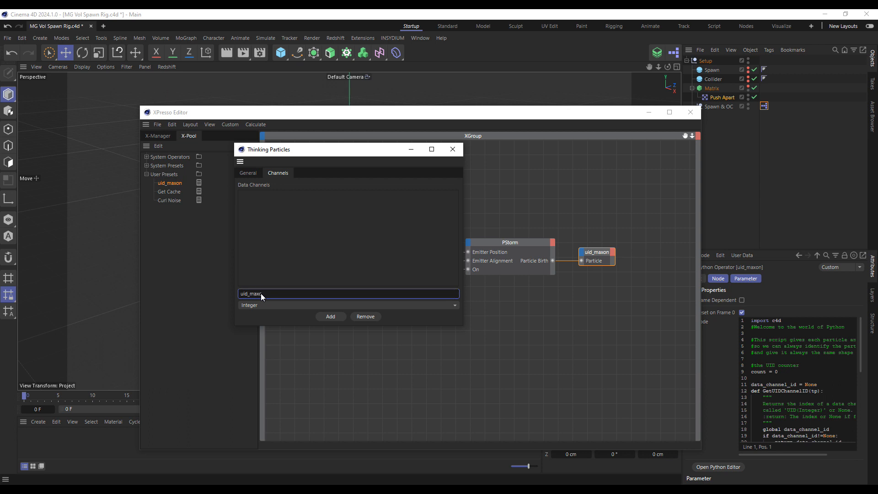
pyautogui.click(331, 316)
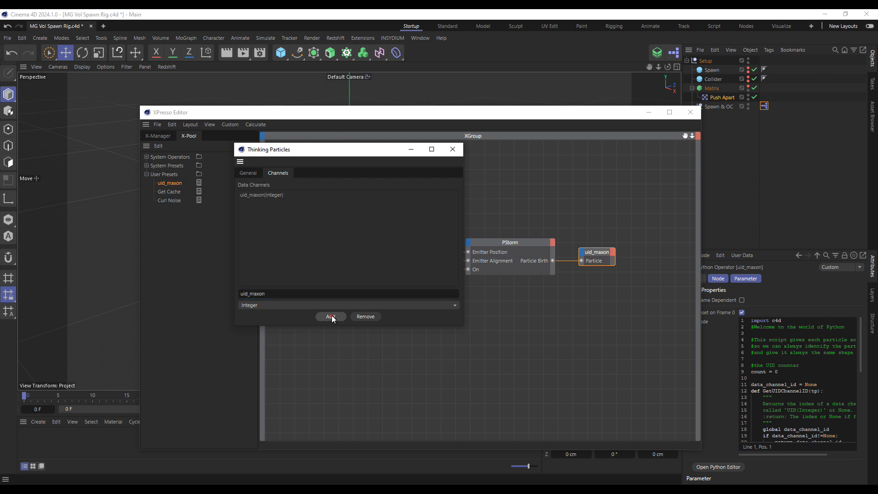
pyautogui.click(453, 150)
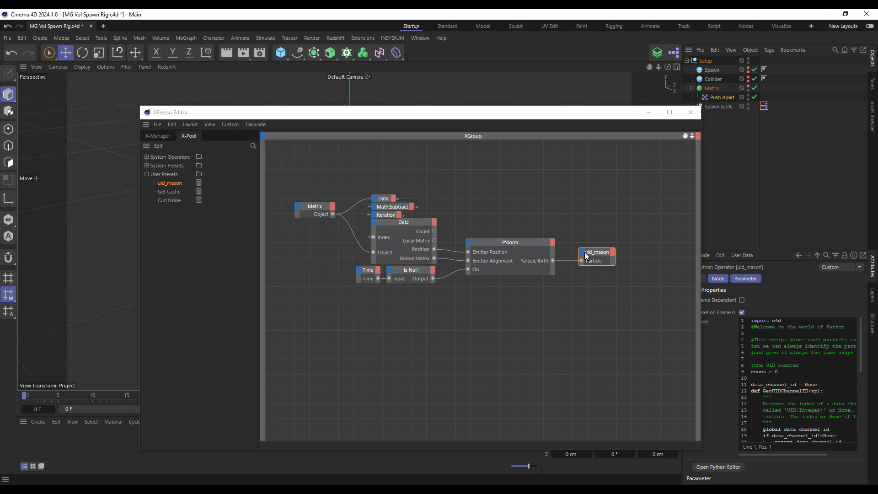
# Move the uid_maxon node up out of the way and place a Thinking Particles PGetData helper node beside PStorm.
pyautogui.moveTo(595, 253); pyautogui.dragTo(617, 198)
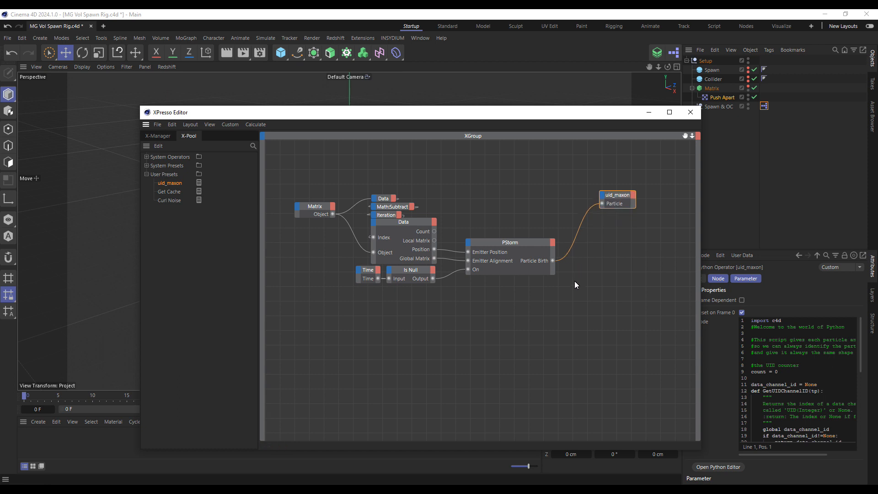
pyautogui.rightClick(496, 300)
pyautogui.moveTo(511, 321)
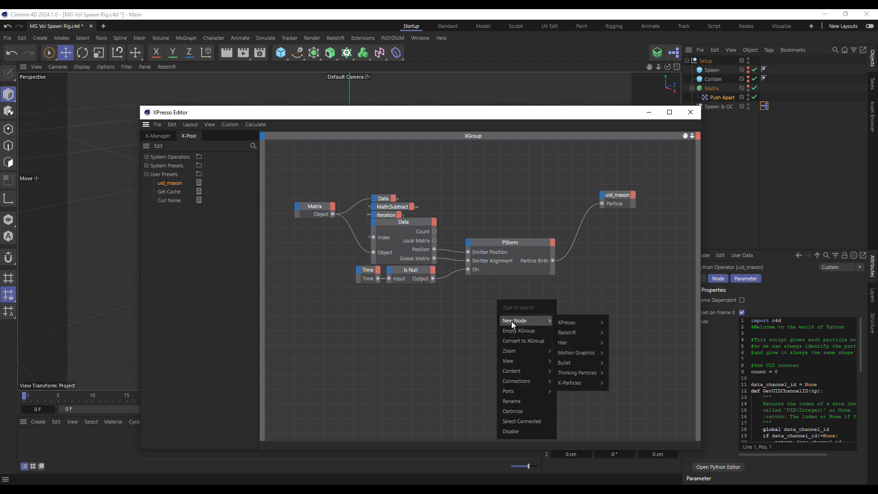
pyautogui.moveTo(572, 375)
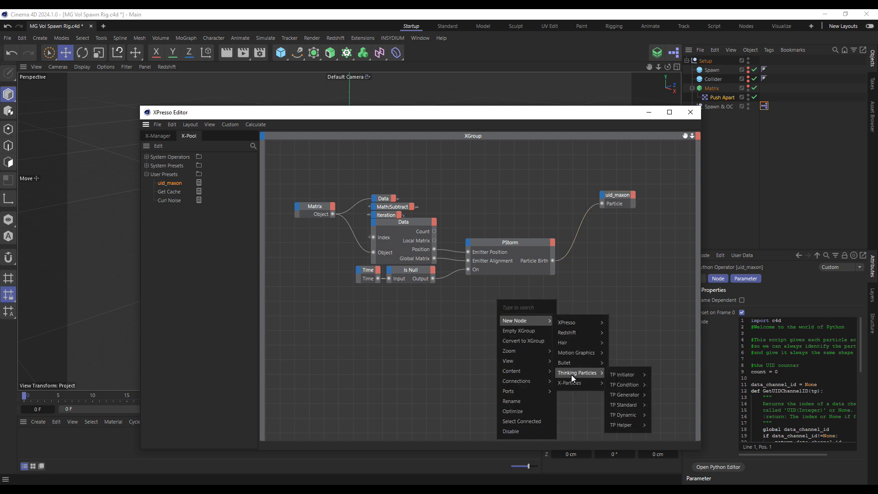
pyautogui.moveTo(624, 427)
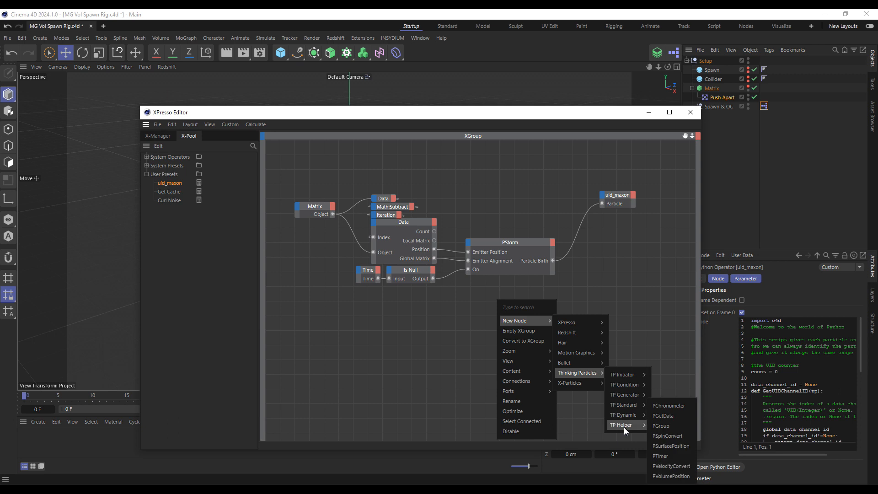
pyautogui.click(669, 414)
pyautogui.moveTo(492, 293); pyautogui.dragTo(593, 255)
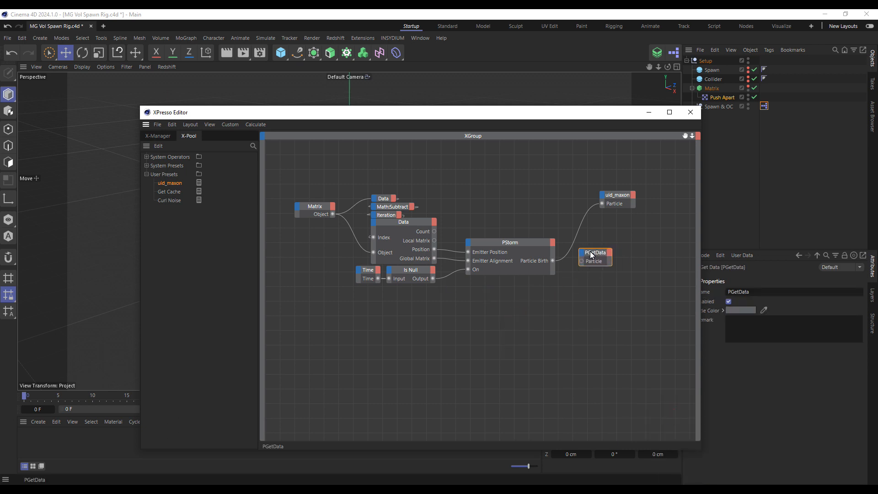
# Connect PStorm's Particle Birth to PGetData, add its uid_maxon(Integer) output, and place the expanded node below PStorm.
pyautogui.moveTo(581, 262); pyautogui.dragTo(581, 262)
pyautogui.click(610, 253)
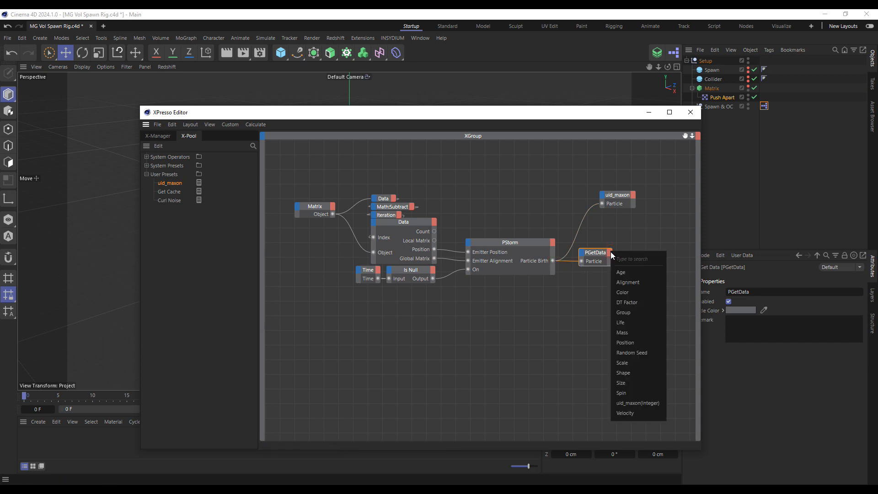
pyautogui.click(637, 403)
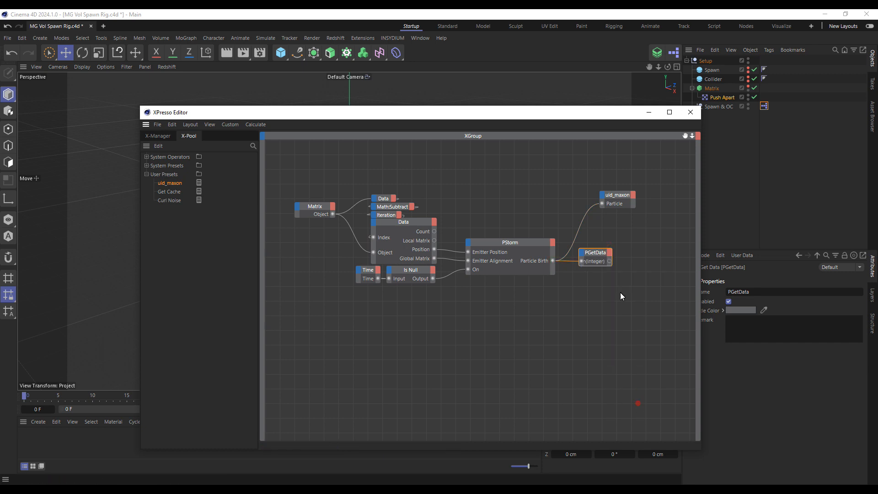
pyautogui.click(609, 272)
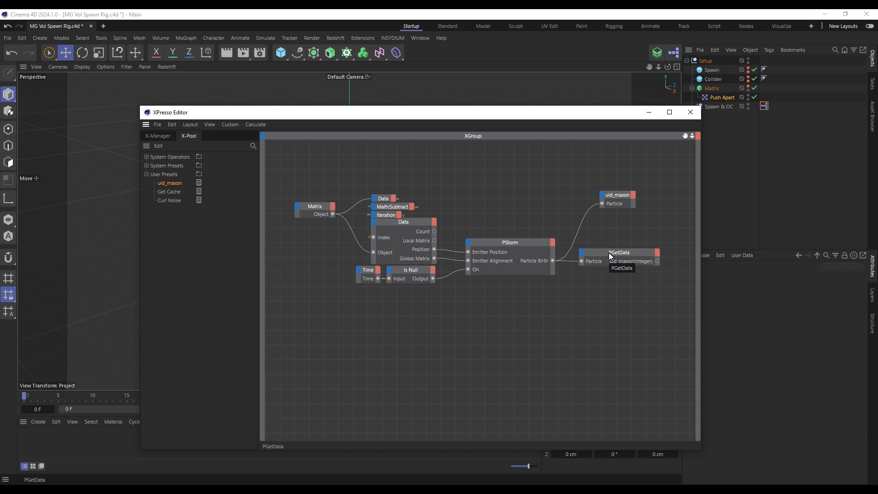
pyautogui.moveTo(608, 253); pyautogui.dragTo(525, 315)
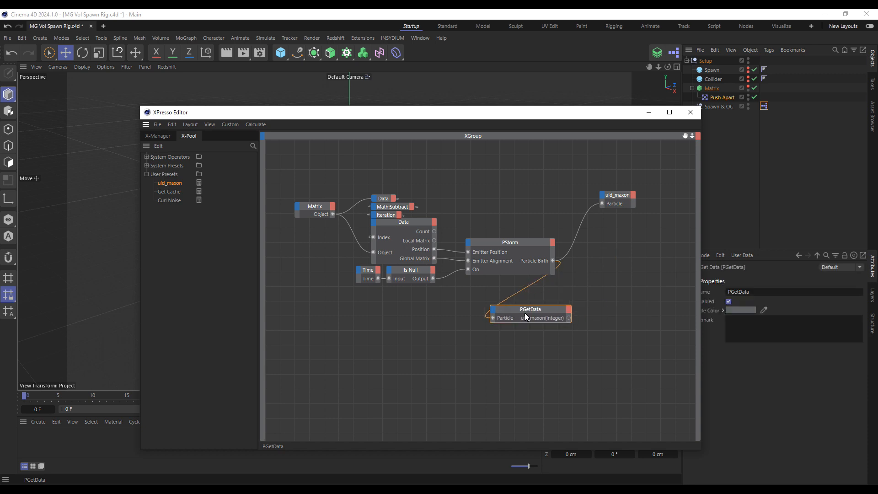
# Add a Math node with Integer data type and the Modulo function, and set its second input to 5.
pyautogui.rightClick(504, 347)
pyautogui.moveTo(516, 366)
pyautogui.moveTo(569, 368)
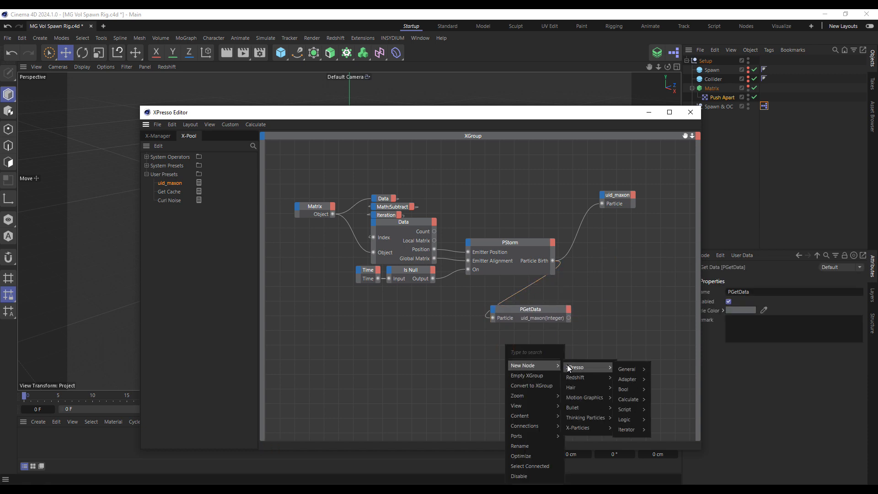
pyautogui.moveTo(623, 401)
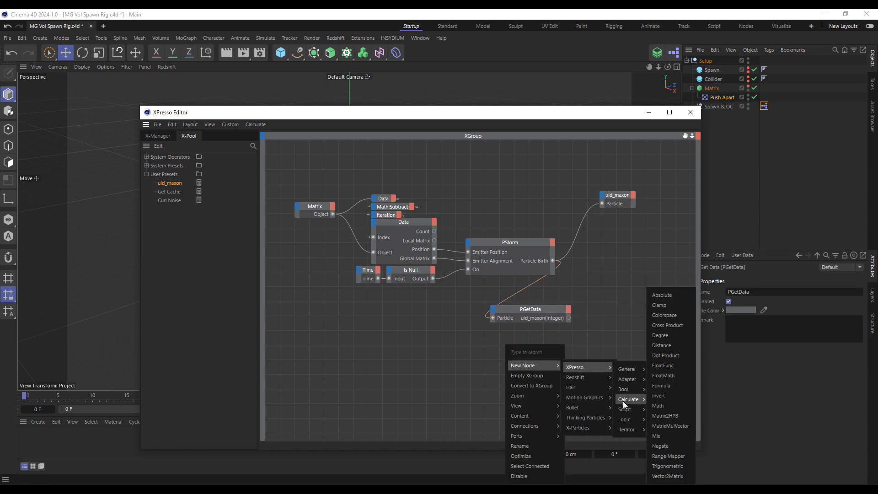
pyautogui.click(667, 405)
pyautogui.click(747, 300)
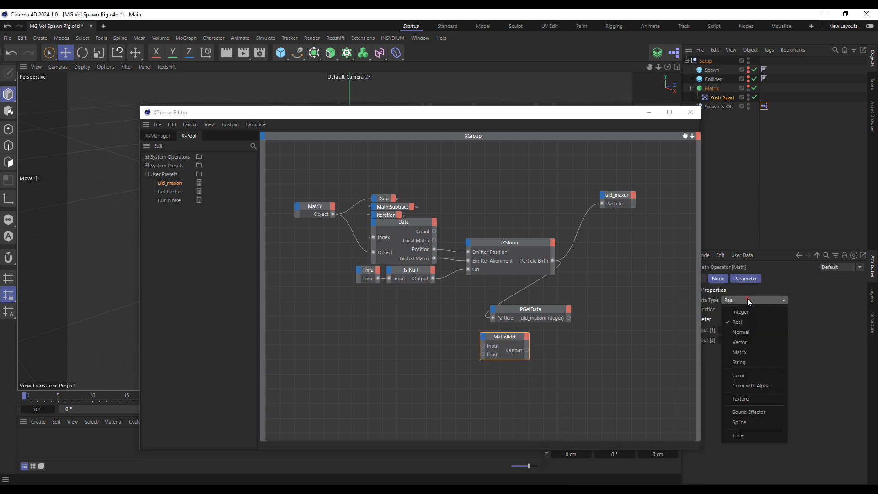
pyautogui.click(750, 311)
pyautogui.click(751, 311)
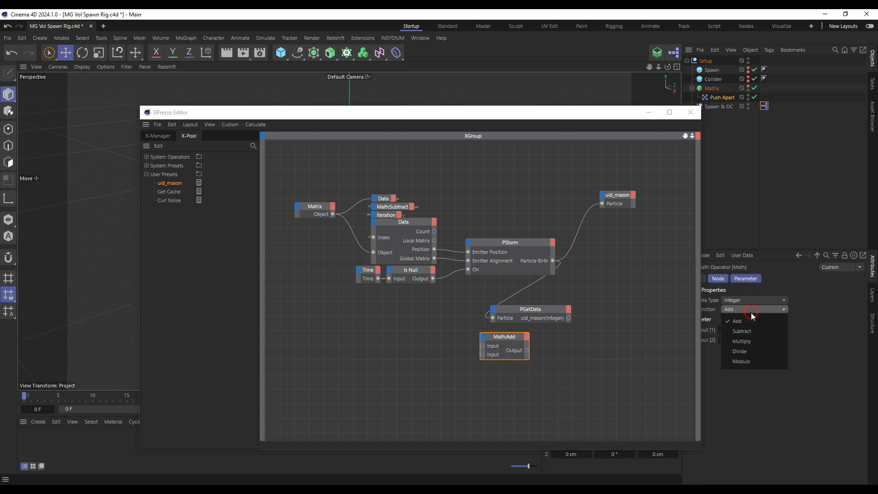
pyautogui.click(763, 365)
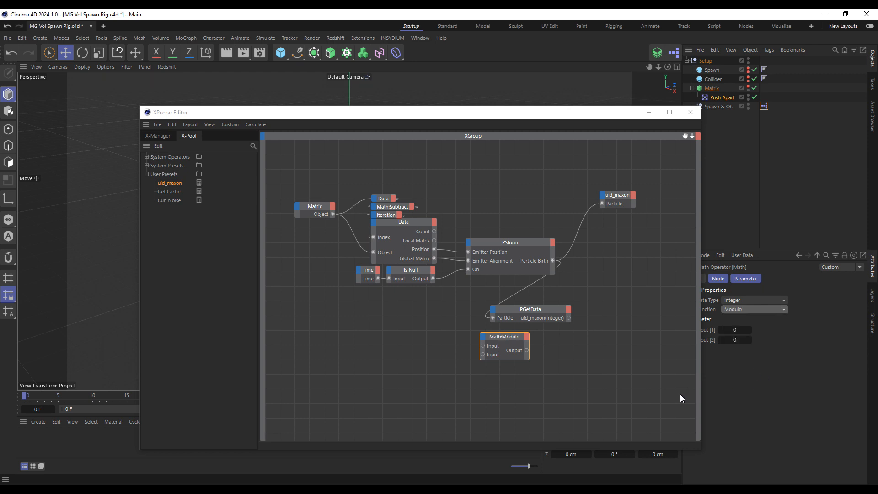
pyautogui.click(748, 340)
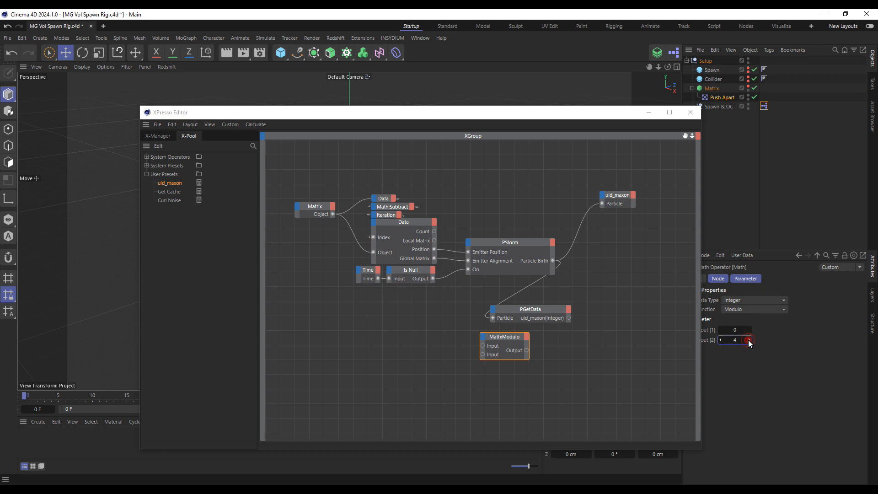
# Connect PGetData's uid_maxon(Integer) output to Math:Modulo's first input and stack the collapsed PGetData above Math:Modulo beside PStorm.
pyautogui.moveTo(503, 338); pyautogui.dragTo(579, 317)
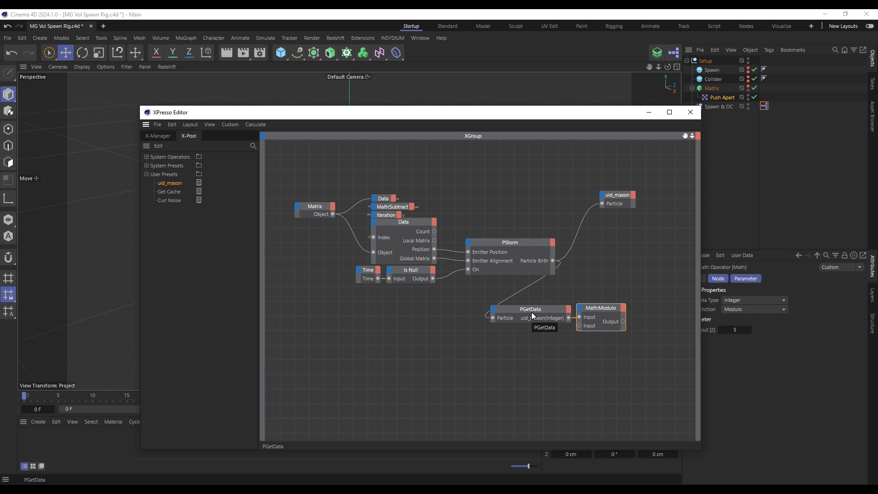
pyautogui.moveTo(532, 315); pyautogui.dragTo(619, 295)
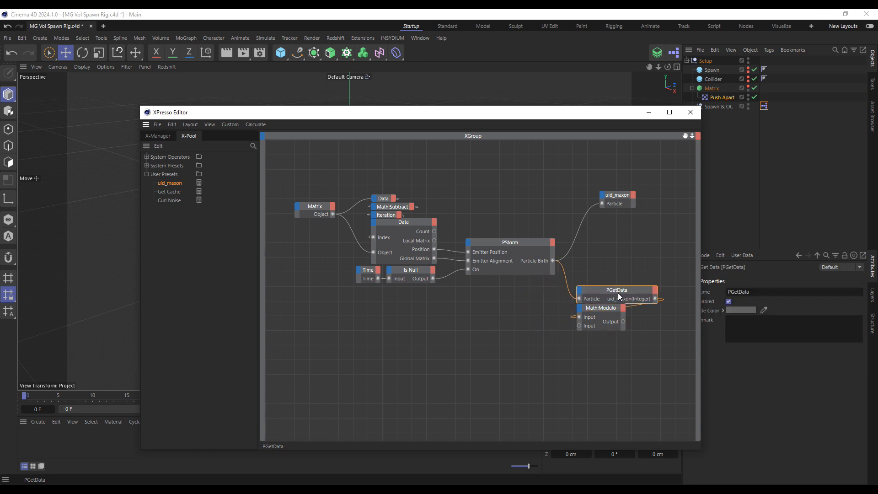
pyautogui.doubleClick(618, 293)
pyautogui.moveTo(589, 295); pyautogui.dragTo(591, 269)
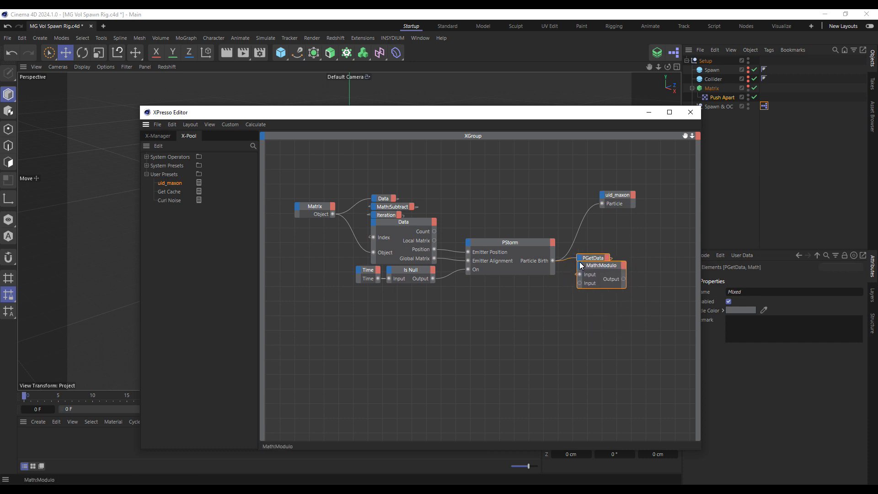
# Add a particle group under All in the Thinking Particles settings and rename it New.
pyautogui.click(230, 124)
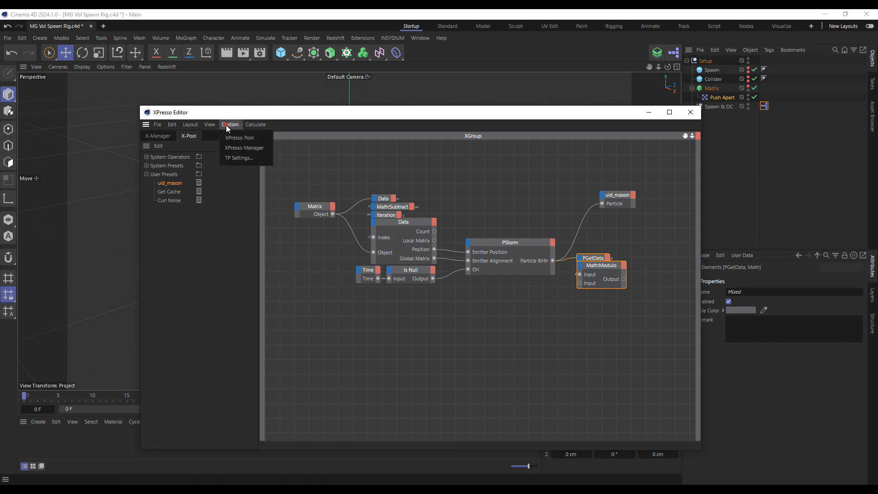
pyautogui.click(238, 158)
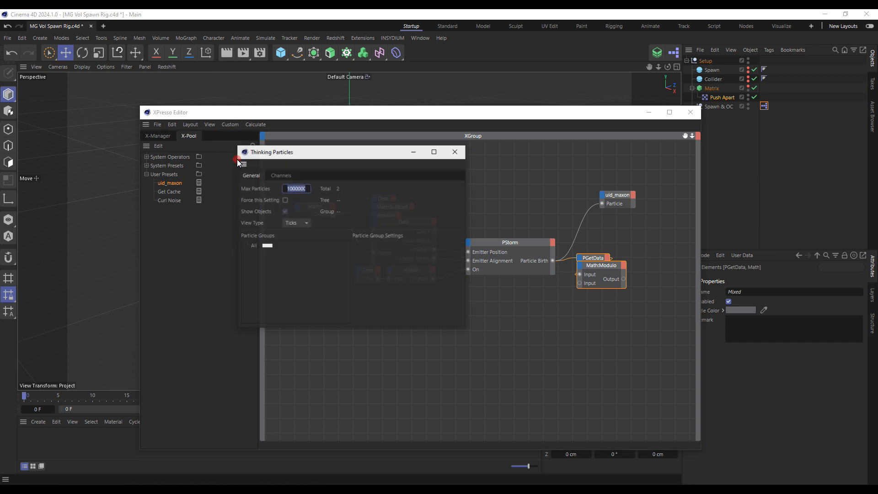
pyautogui.rightClick(256, 246)
pyautogui.click(269, 255)
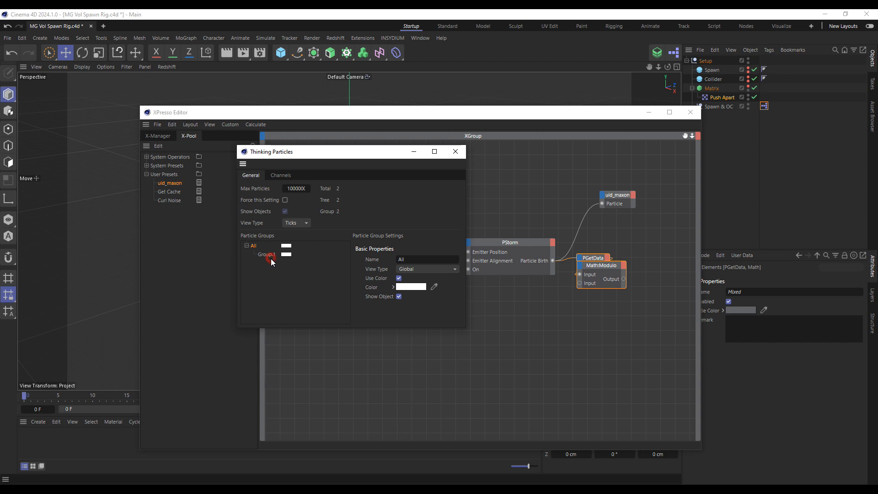
pyautogui.click(265, 254)
pyautogui.doubleClick(266, 256)
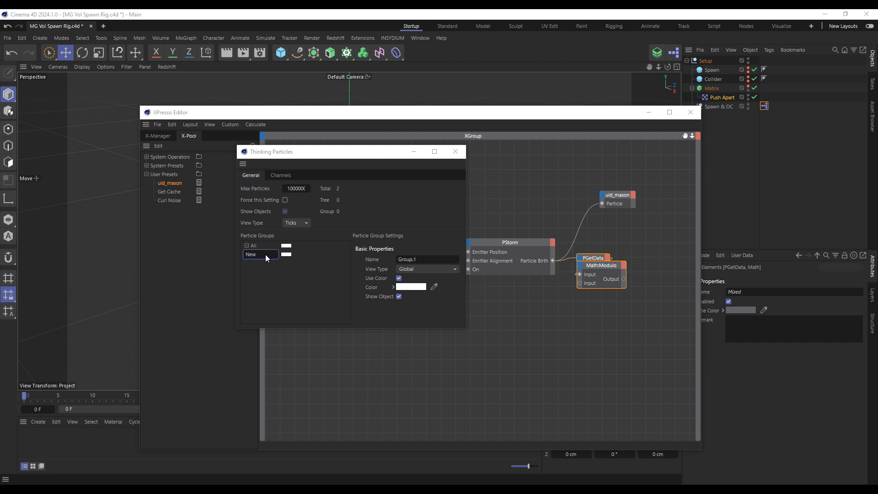
pyautogui.press('Return')
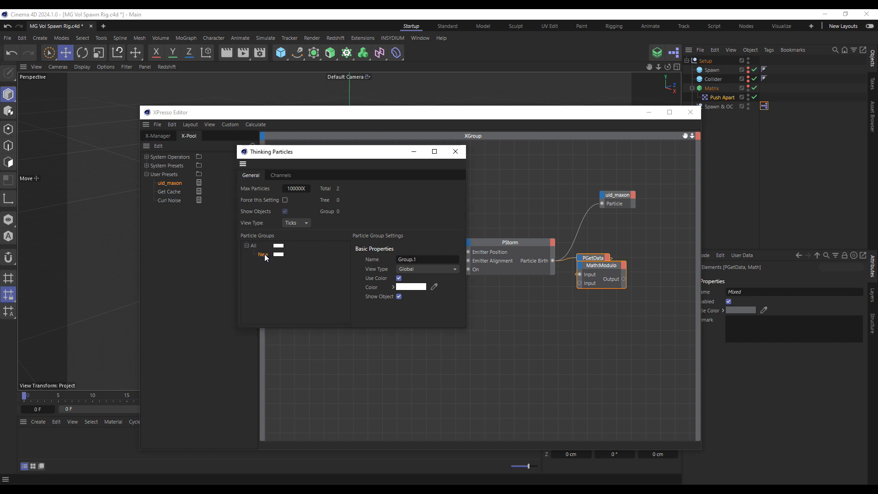
# Add five child particle groups under the New group.
pyautogui.rightClick(267, 257)
pyautogui.click(270, 262)
pyautogui.rightClick(263, 255)
pyautogui.click(269, 262)
pyautogui.rightClick(265, 256)
pyautogui.click(275, 263)
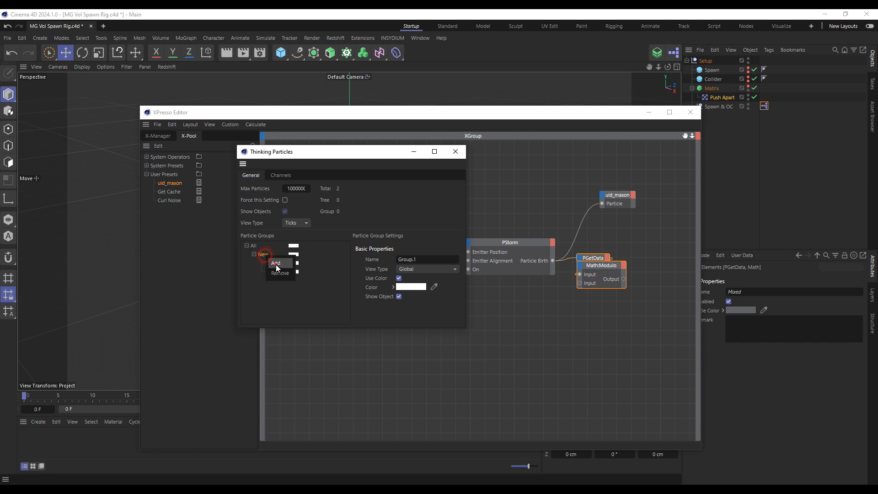
pyautogui.rightClick(266, 256)
pyautogui.click(275, 263)
pyautogui.rightClick(267, 258)
pyautogui.click(273, 263)
# Color particle Group.1 red with 0° hue and 100% saturation, and Group.2 a saturated orange-yellow.
pyautogui.click(293, 263)
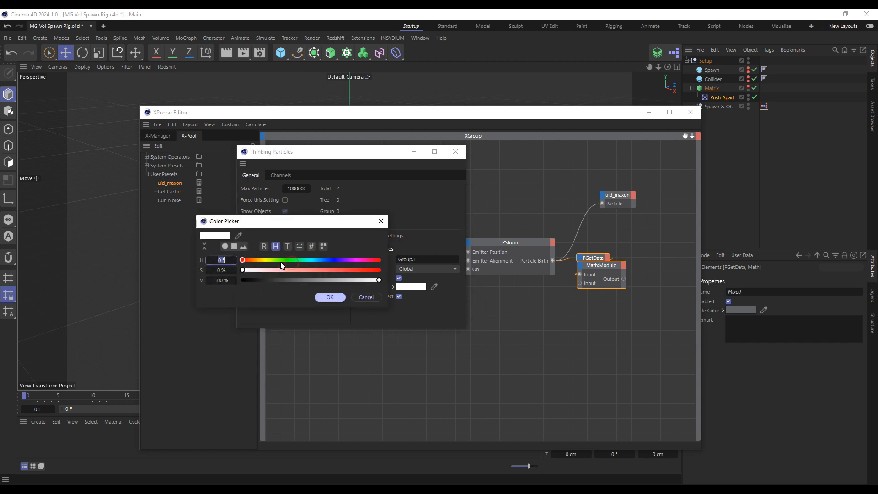
pyautogui.click(381, 270)
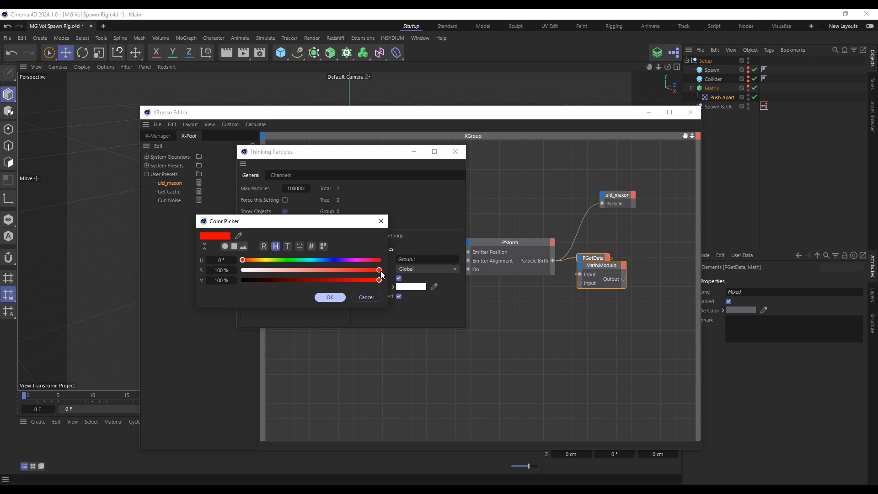
pyautogui.click(329, 297)
pyautogui.click(287, 273)
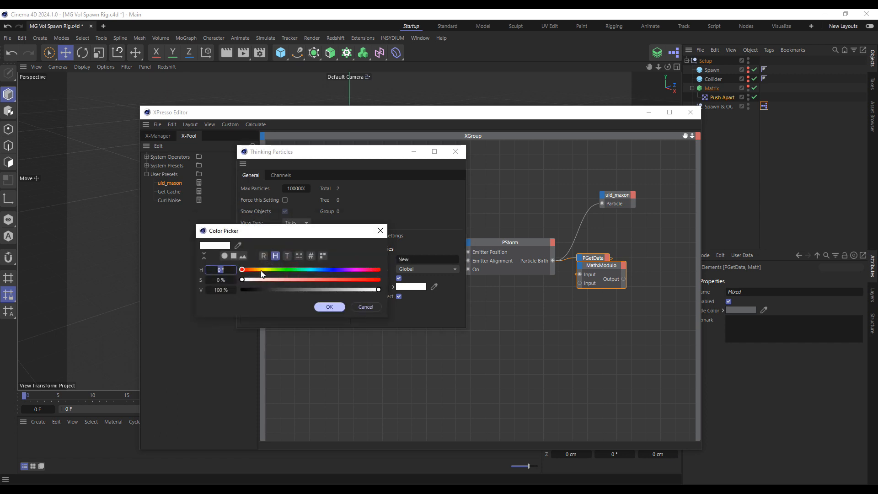
pyautogui.click(260, 269)
pyautogui.click(379, 279)
pyautogui.click(330, 307)
# Color particle Group.3 green with hue 103° and Group.4 cyan with hue 175°, both at 99% saturation.
pyautogui.click(296, 282)
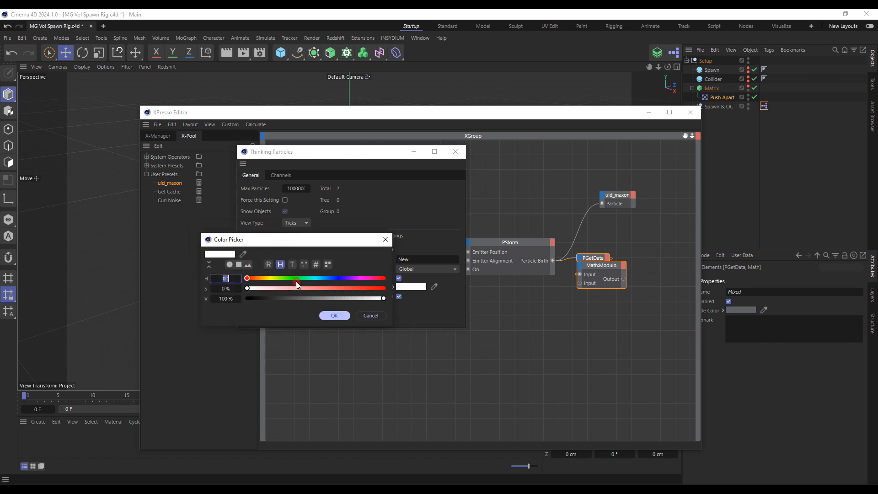
pyautogui.click(286, 278)
pyautogui.click(382, 288)
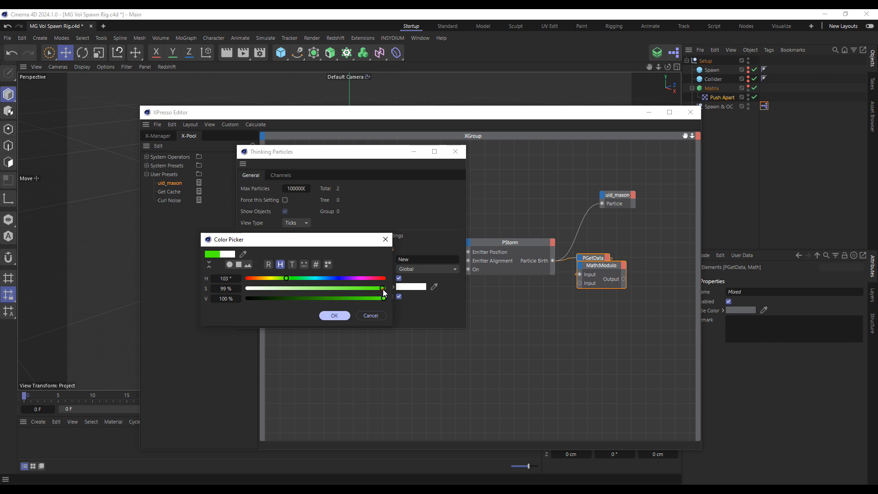
pyautogui.click(335, 316)
pyautogui.click(294, 288)
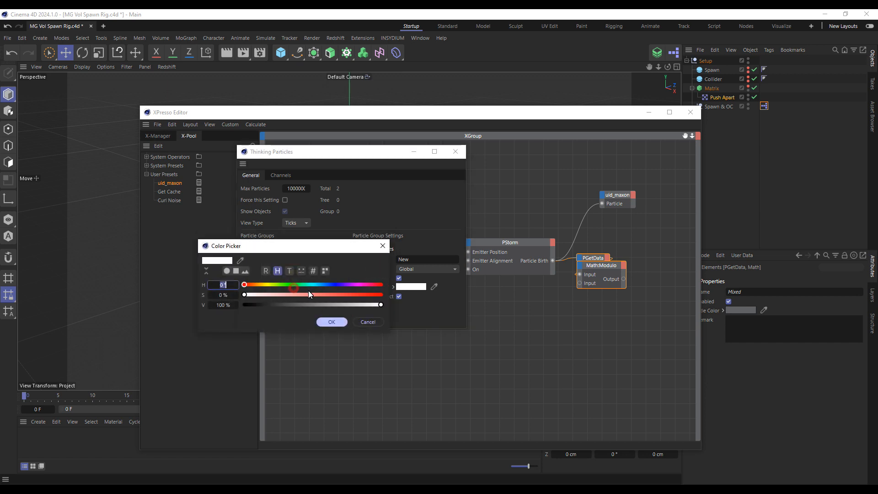
pyautogui.click(311, 284)
pyautogui.click(380, 294)
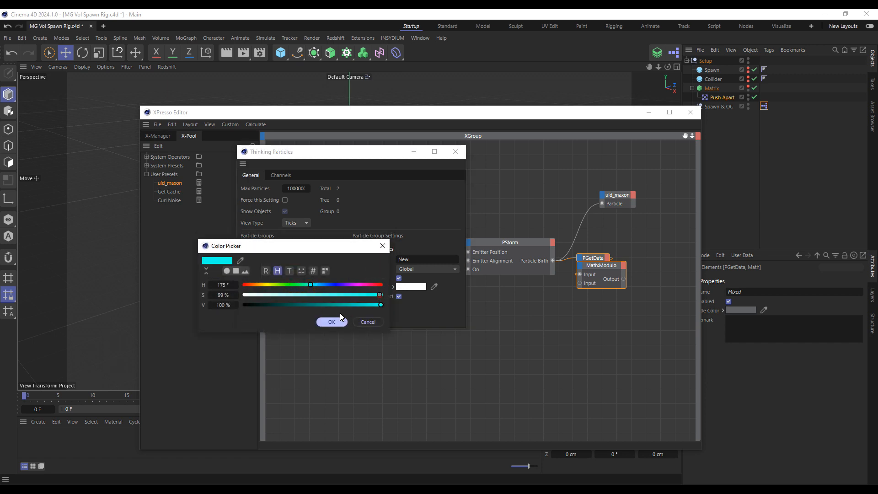
pyautogui.click(332, 322)
# Color particle Group.5 a saturated blue with hue 226°, and move the Thinking Particles window away from the newer nodes.
pyautogui.click(295, 298)
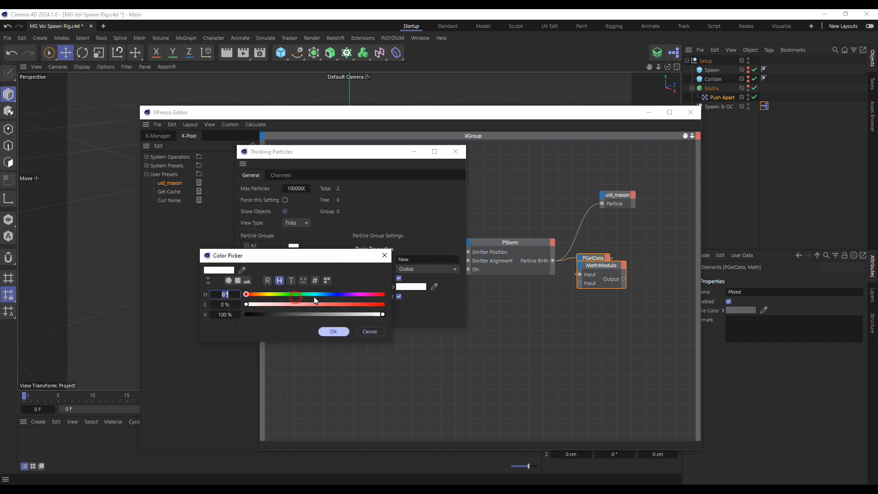
pyautogui.click(332, 295)
pyautogui.click(380, 305)
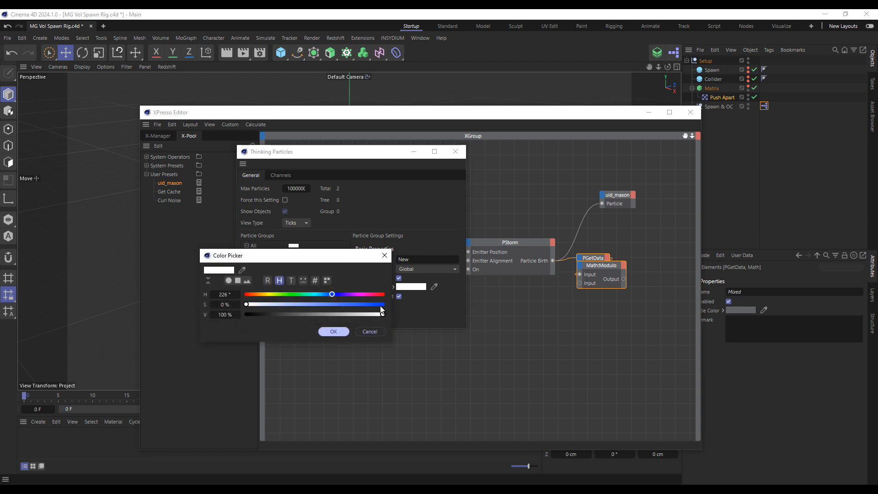
pyautogui.click(335, 331)
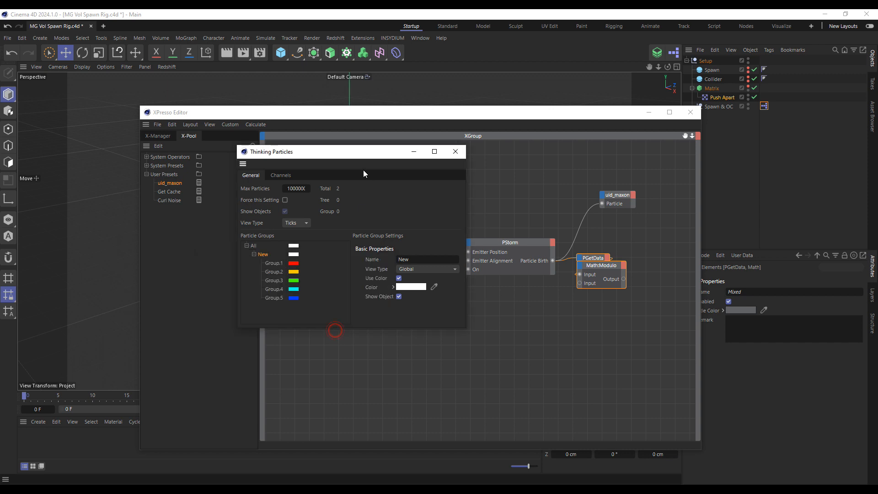
pyautogui.moveTo(364, 155); pyautogui.dragTo(271, 197)
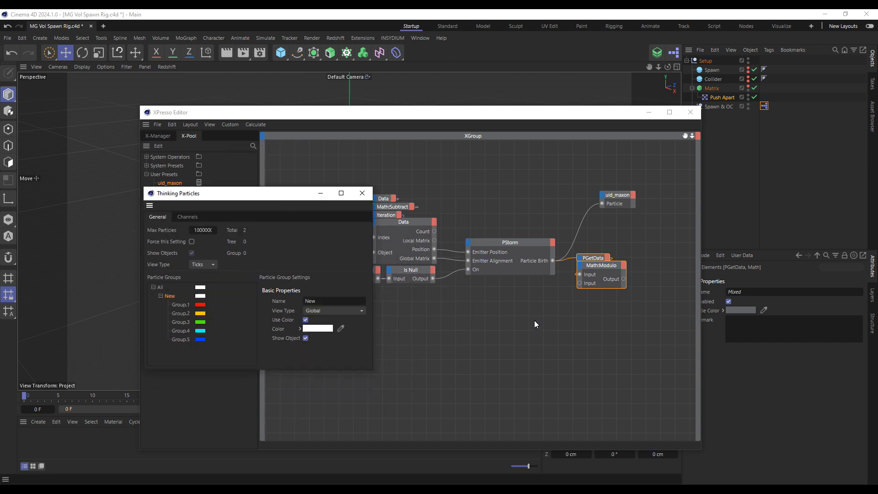
# Add a Condition logic node below PStorm and set its data type to Link.
pyautogui.rightClick(504, 305)
pyautogui.moveTo(526, 327)
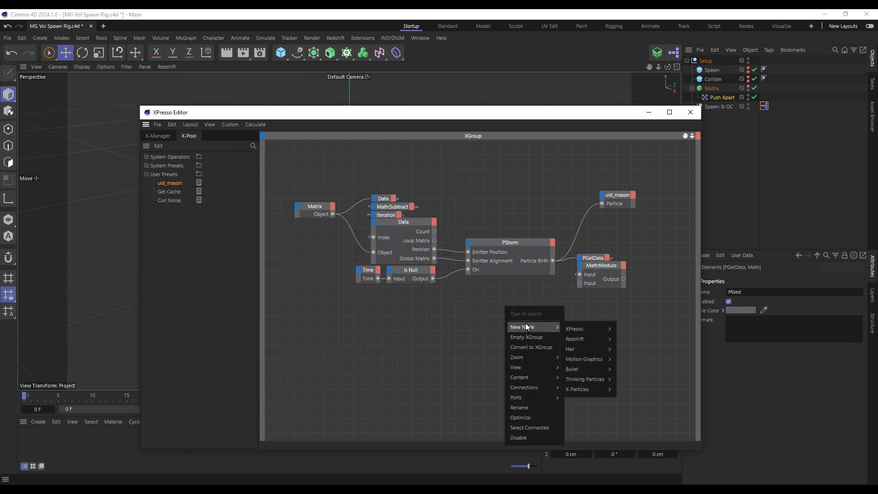
pyautogui.moveTo(577, 328)
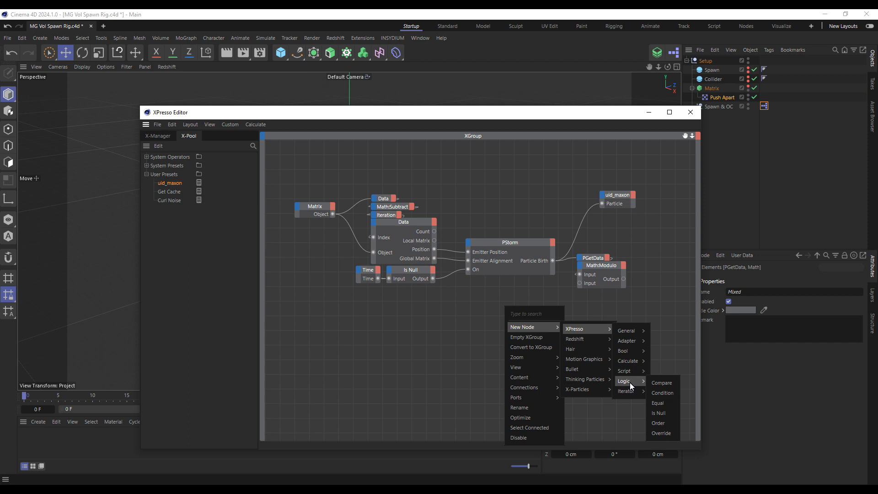
pyautogui.moveTo(639, 384)
pyautogui.click(663, 394)
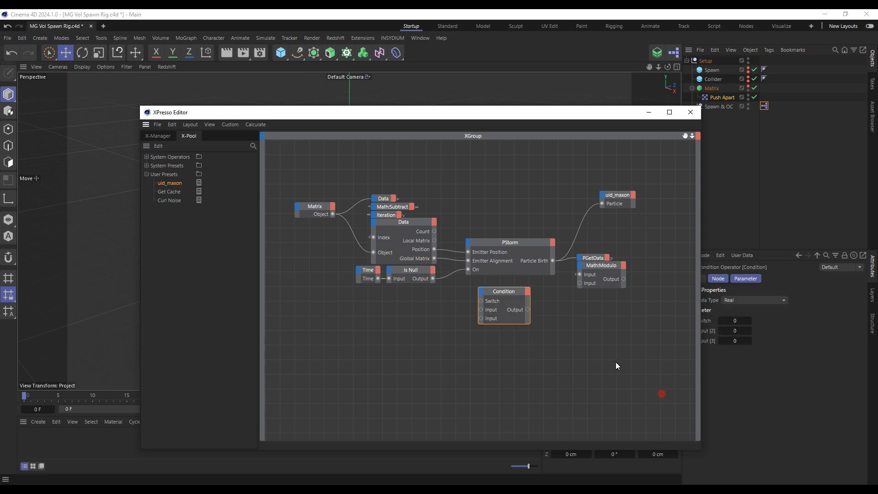
pyautogui.click(762, 301)
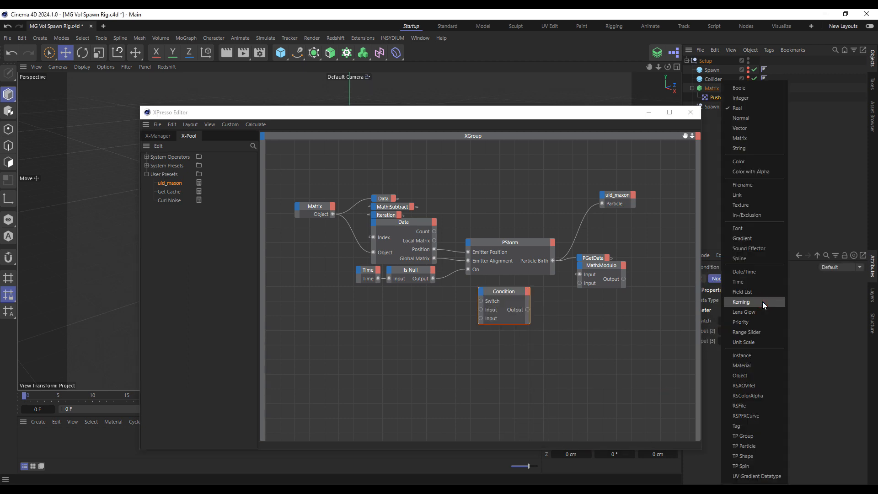
pyautogui.click(741, 196)
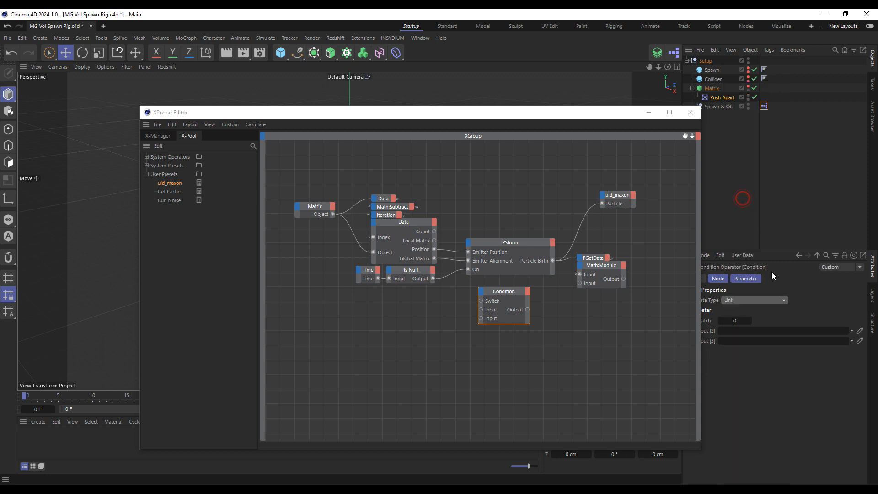
# Move the XPresso Editor clear of the node attributes, add three more inputs to the Condition node, and place it below Math:Modulo.
pyautogui.moveTo(581, 118); pyautogui.dragTo(473, 94)
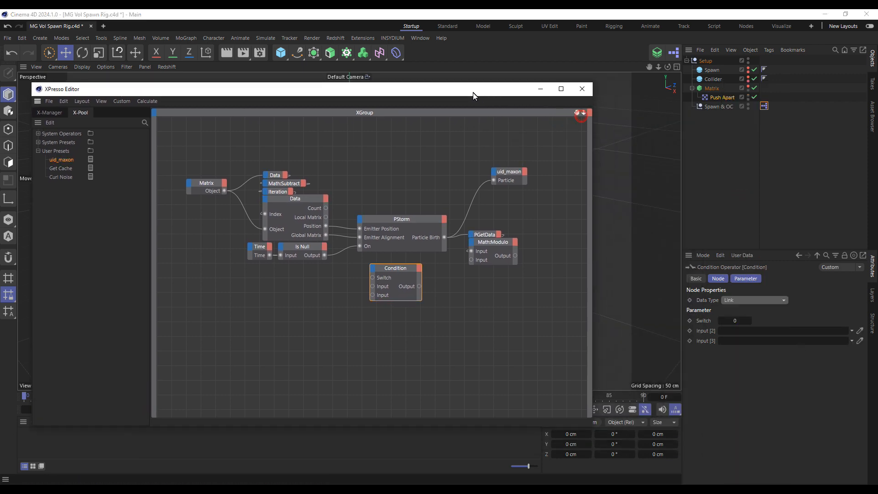
pyautogui.click(372, 269)
pyautogui.click(384, 275)
pyautogui.click(384, 278)
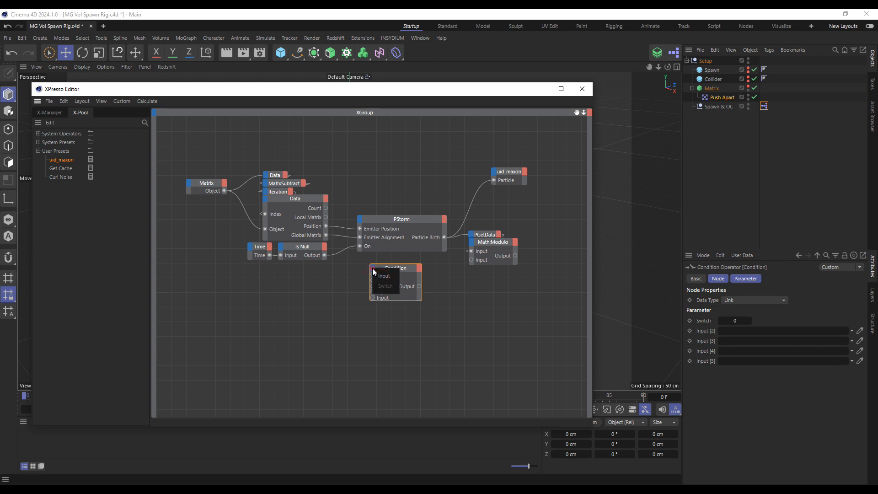
pyautogui.click(383, 276)
pyautogui.moveTo(386, 268); pyautogui.dragTo(528, 293)
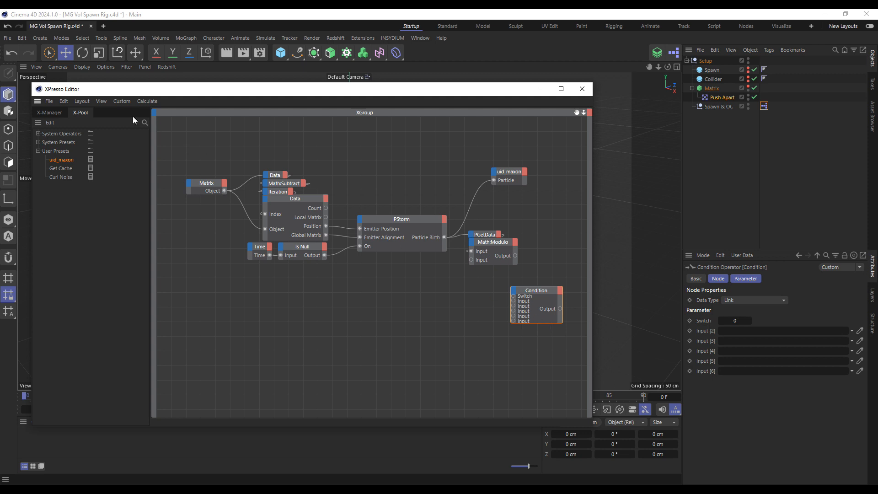
# Assign particle groups Group.1 through Group.5 in order to the Link Condition node's Input [2] through Input [6], and close the Thinking Particles settings.
pyautogui.click(123, 102)
pyautogui.click(129, 137)
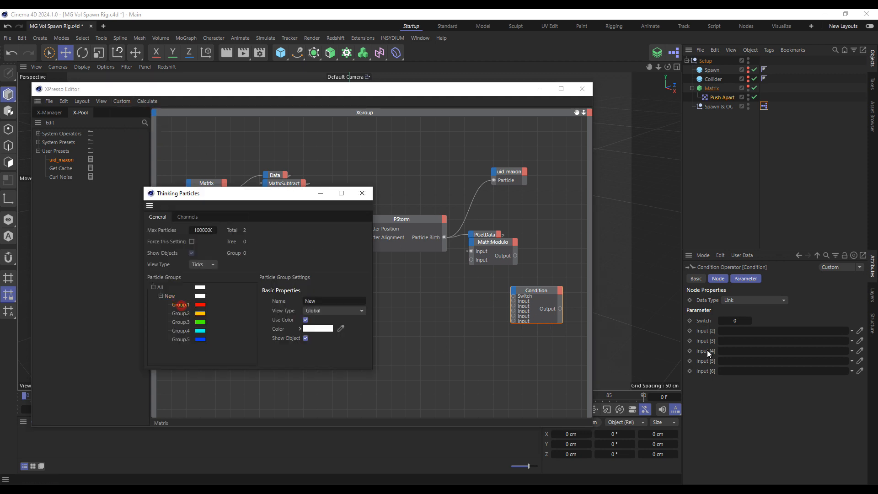
pyautogui.moveTo(177, 314); pyautogui.dragTo(703, 352)
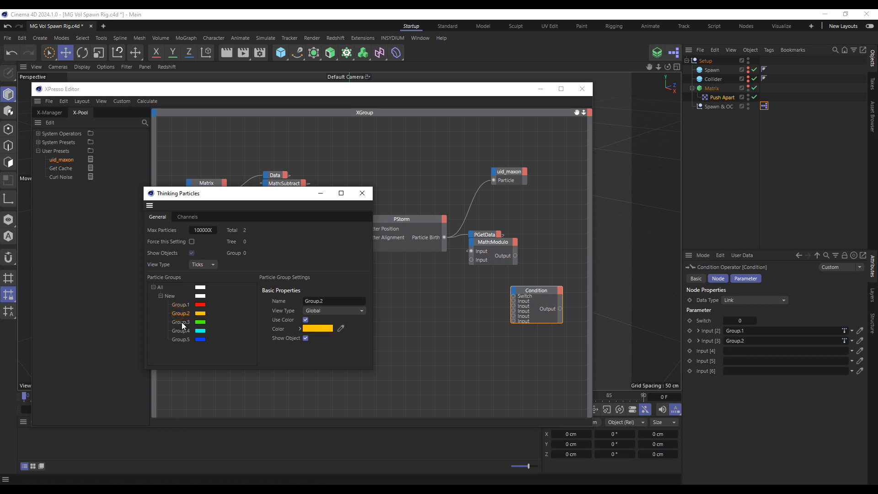
pyautogui.moveTo(636, 363); pyautogui.dragTo(743, 349)
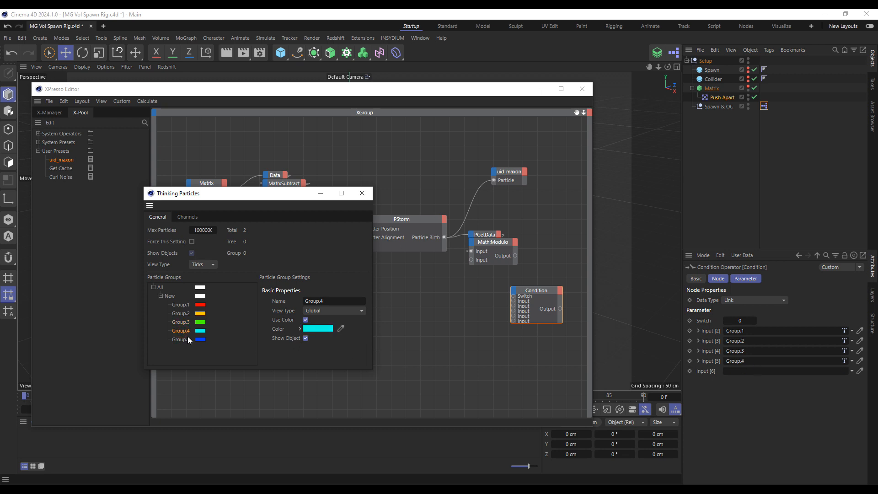
pyautogui.moveTo(183, 341); pyautogui.dragTo(750, 372)
pyautogui.click(362, 193)
# Duplicate the Condition node below the original and set the copy's data type to Color.
pyautogui.moveTo(529, 292); pyautogui.dragTo(482, 323)
pyautogui.click(752, 304)
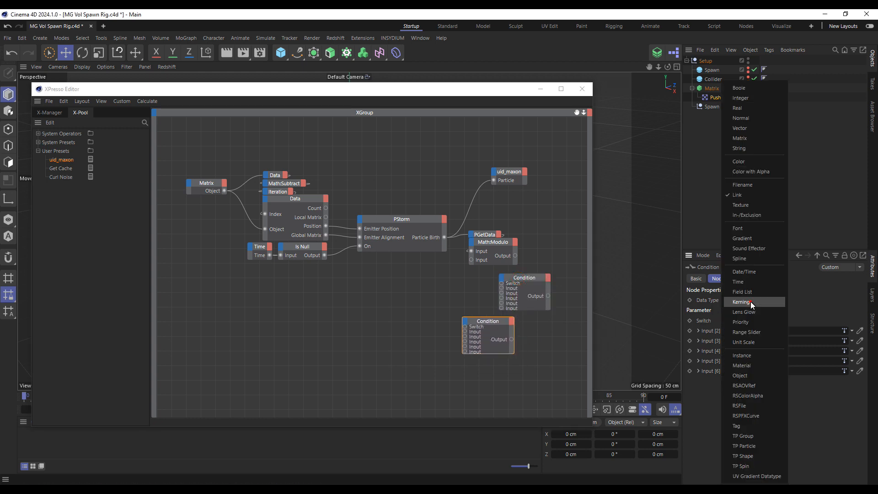
pyautogui.click(756, 163)
# Move the XPresso Editor down beside the Thinking Particles settings and copy Group.1's red color into Input [2] of the Color Condition node.
pyautogui.moveTo(171, 94); pyautogui.dragTo(181, 191)
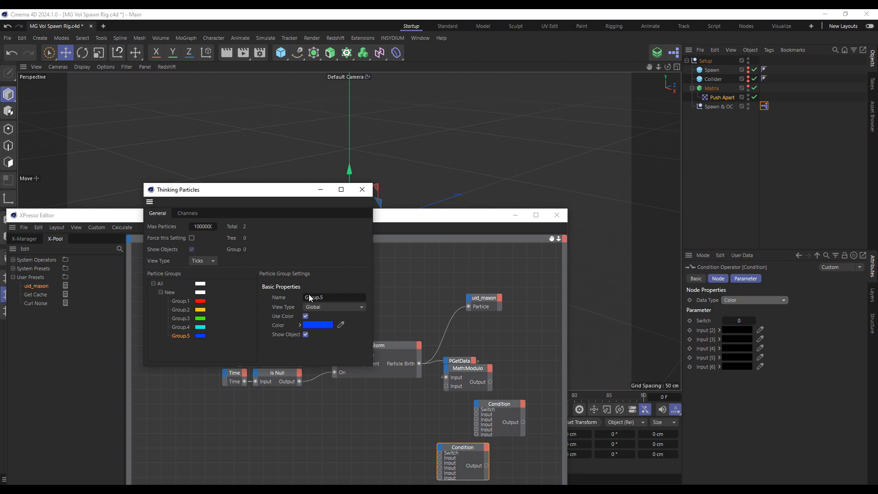
pyautogui.click(184, 301)
pyautogui.rightClick(282, 328)
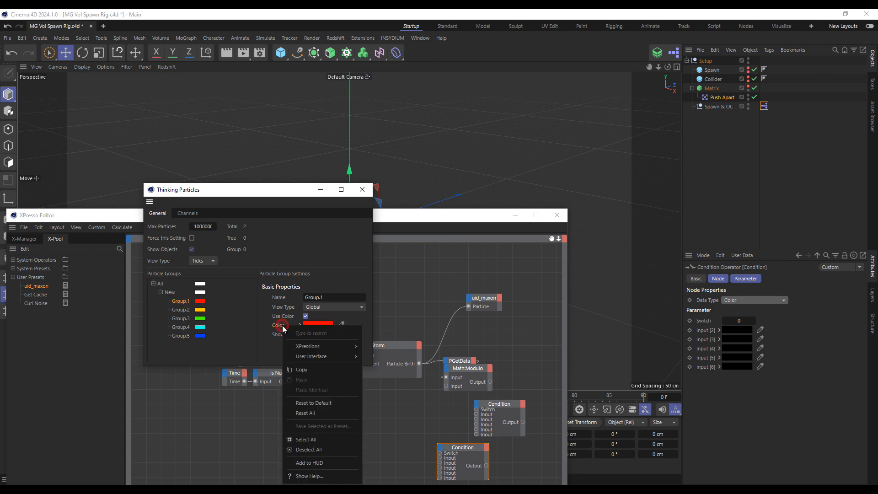
pyautogui.click(307, 369)
pyautogui.rightClick(701, 331)
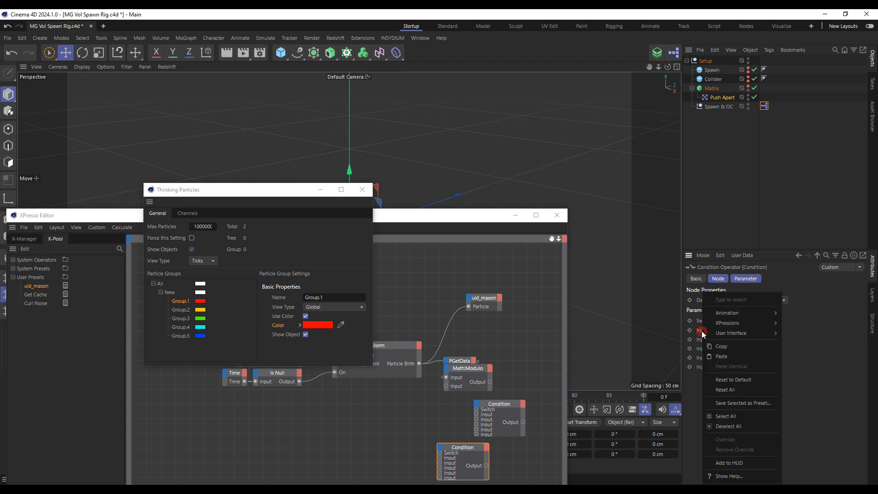
pyautogui.click(725, 357)
# Copy Group.2's yellow-orange color into Input [3] of the Color Condition node.
pyautogui.click(181, 310)
pyautogui.rightClick(284, 329)
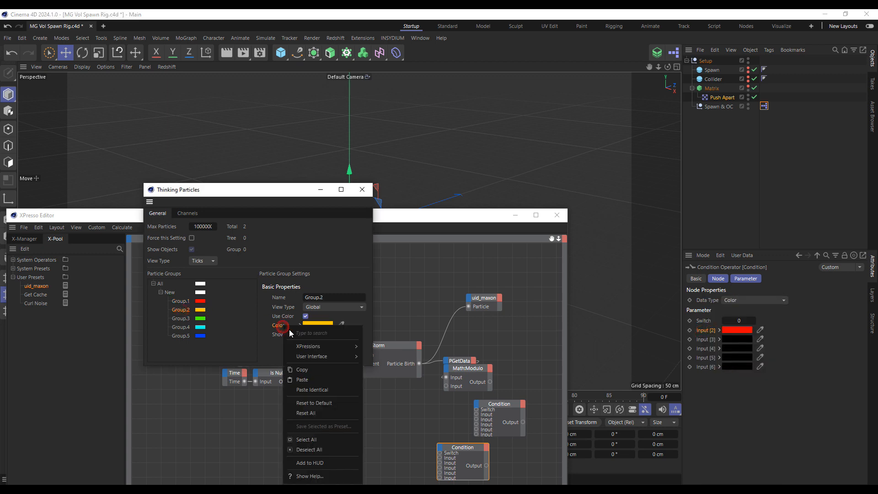
pyautogui.click(304, 368)
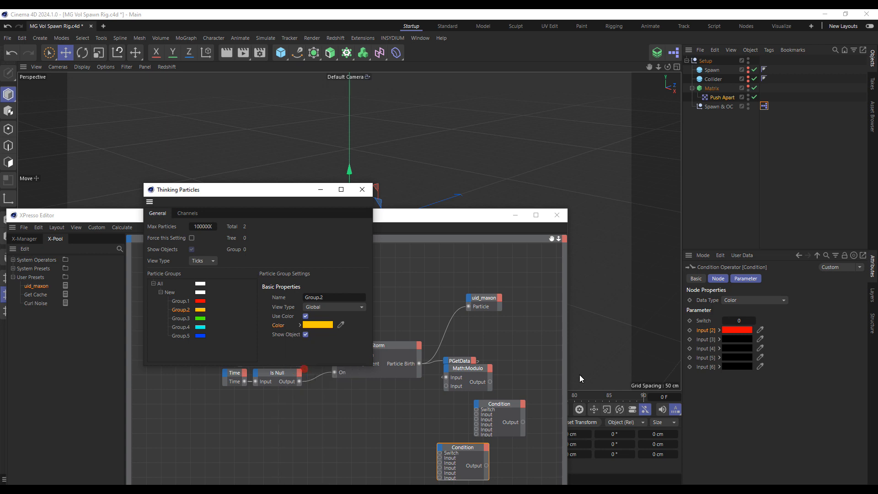
pyautogui.rightClick(710, 341)
pyautogui.click(729, 358)
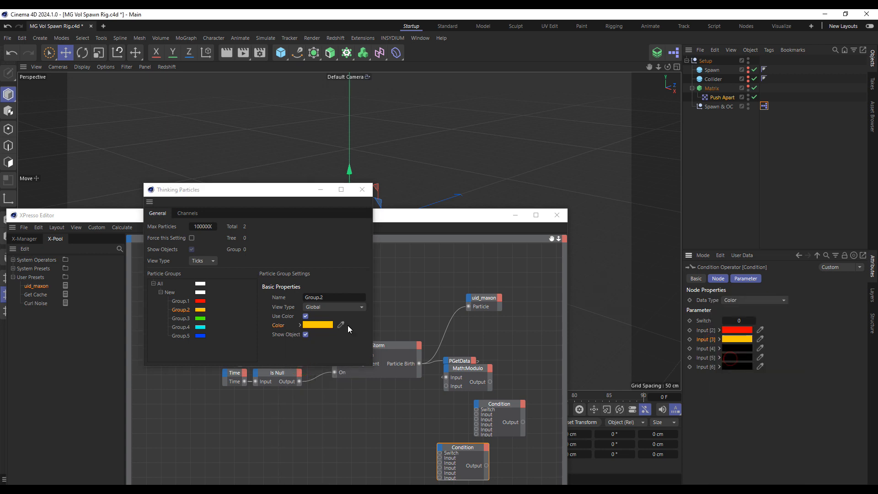
# Copy Group.3's green color into Input [4] of the Color Condition node.
pyautogui.click(183, 319)
pyautogui.rightClick(280, 326)
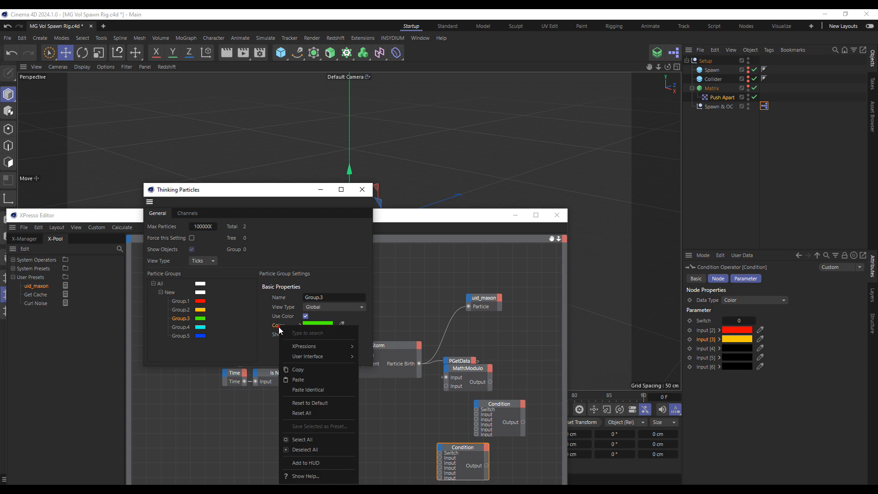
pyautogui.click(301, 370)
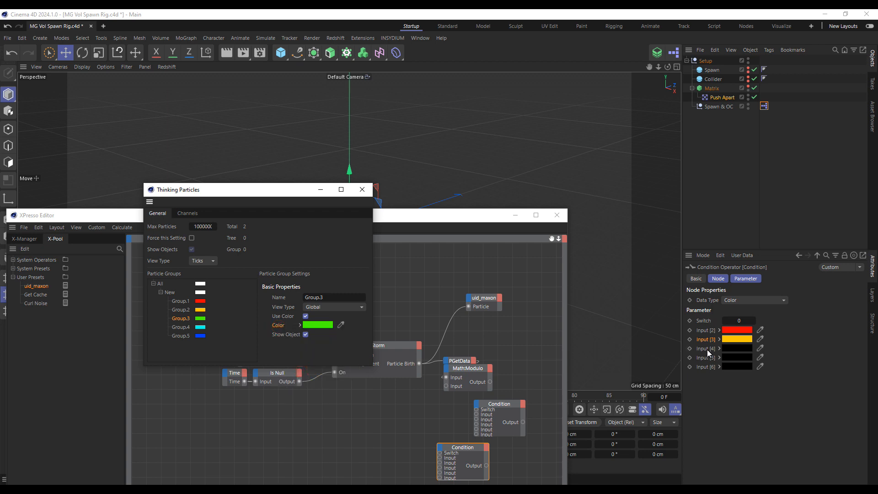
pyautogui.rightClick(706, 349)
pyautogui.click(727, 356)
# Copy Group.4's cyan color into Input [5] of the Color Condition node.
pyautogui.click(181, 327)
pyautogui.rightClick(277, 329)
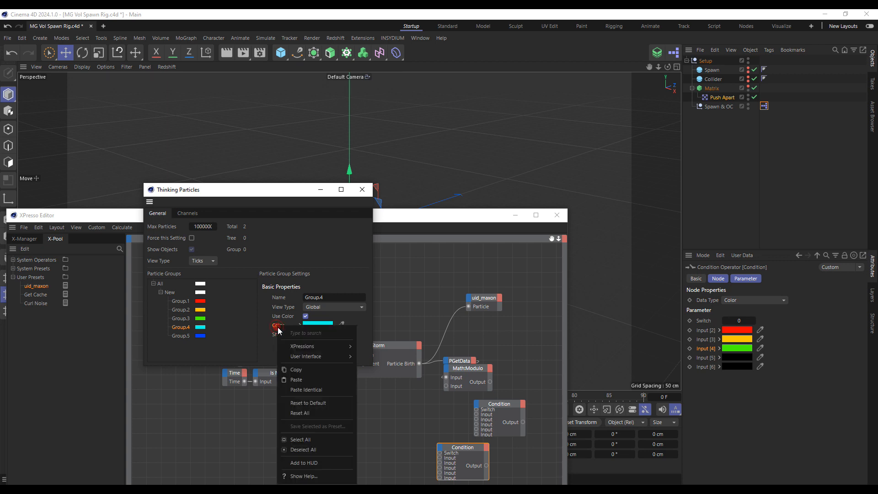
pyautogui.click(298, 369)
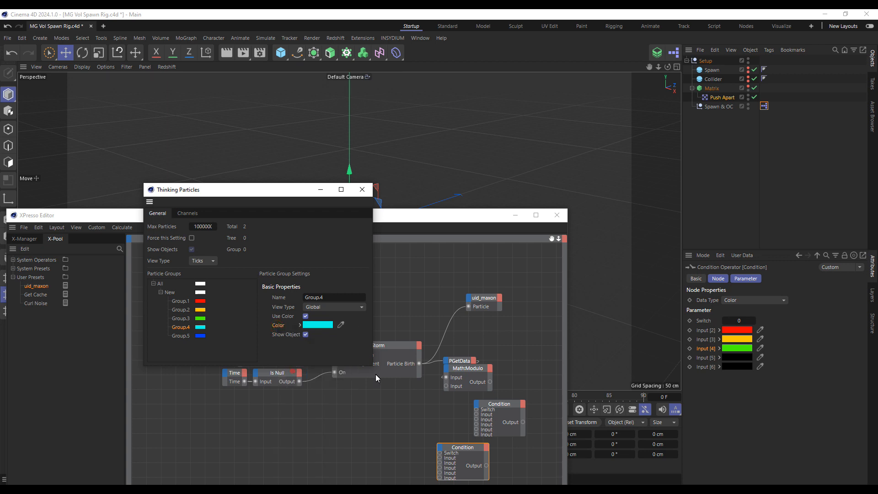
pyautogui.rightClick(702, 359)
pyautogui.click(742, 357)
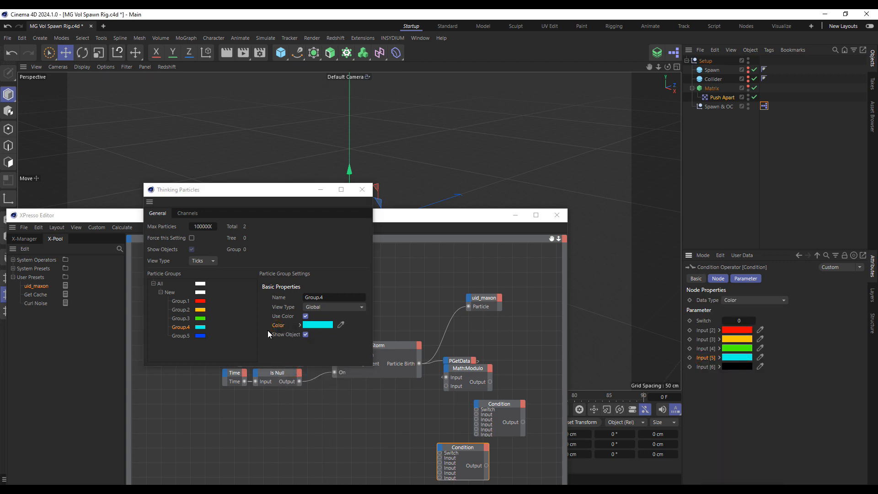
# Copy Group.5's blue color into Input [6] of the Color Condition node, close the Thinking Particles settings, and move the XPresso Editor back up.
pyautogui.click(179, 336)
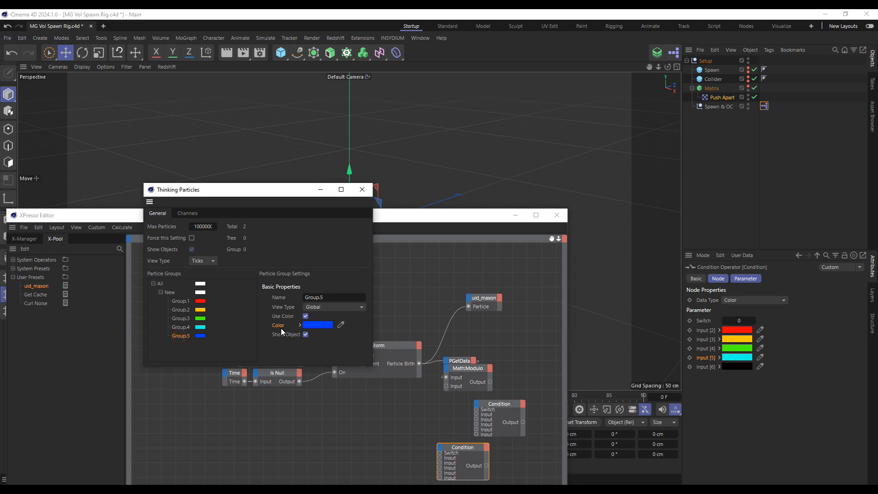
pyautogui.rightClick(277, 326)
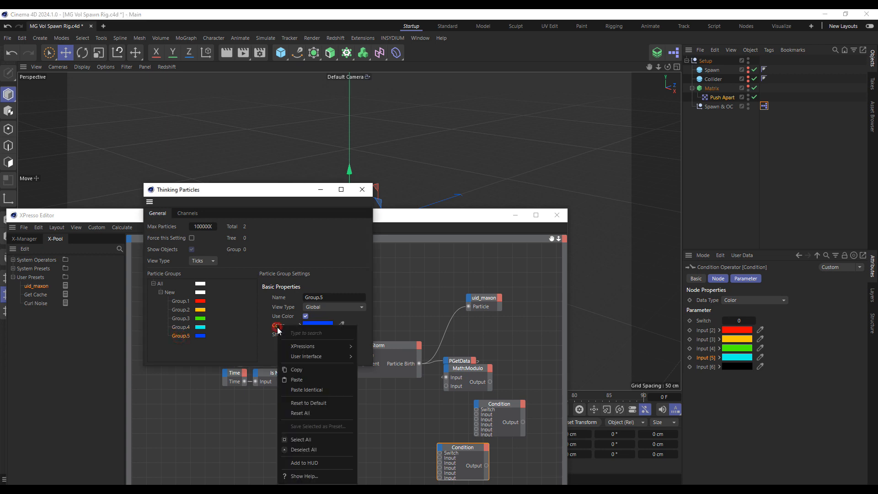
pyautogui.click(304, 370)
pyautogui.rightClick(706, 369)
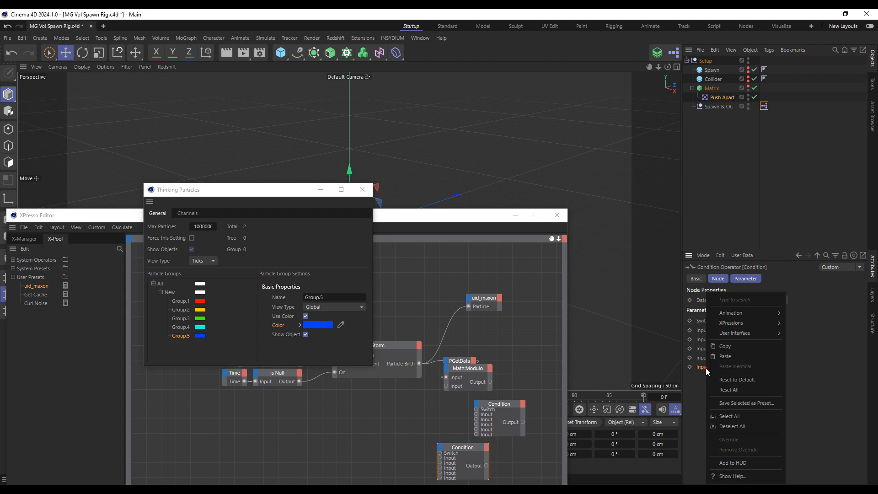
pyautogui.click(726, 358)
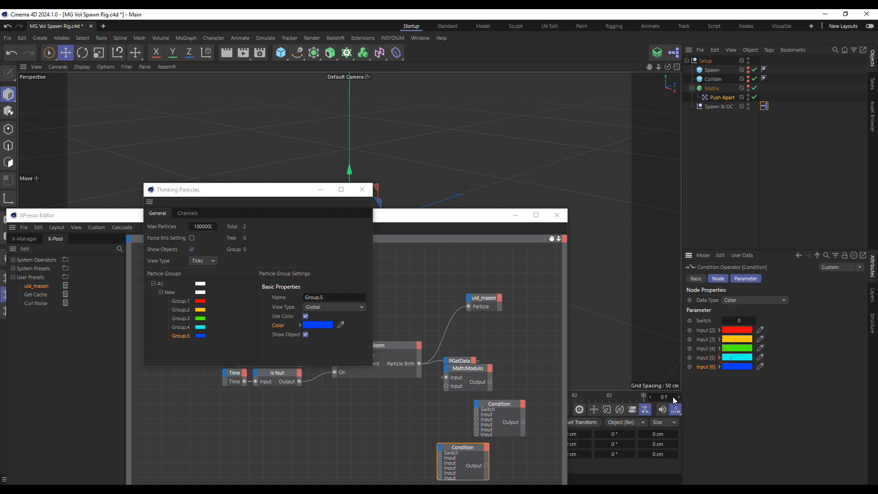
pyautogui.click(370, 192)
pyautogui.moveTo(413, 220); pyautogui.dragTo(411, 79)
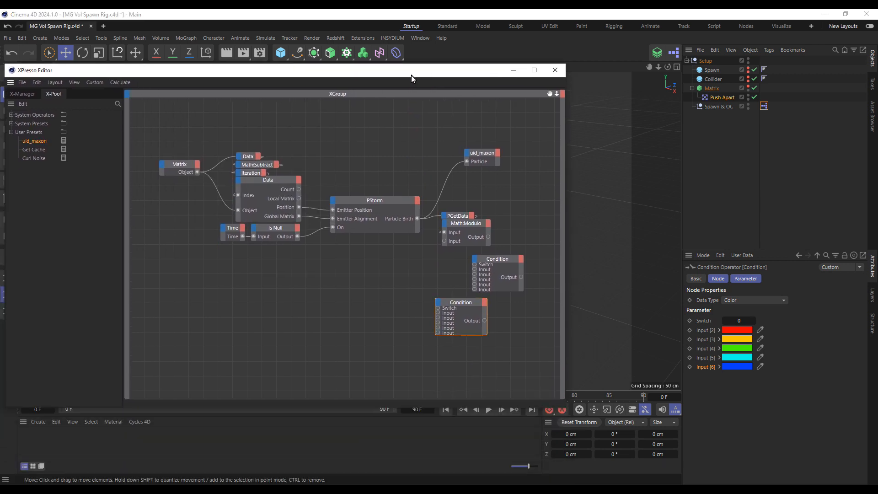
# Set the PStorm node's Birth Type to Shot and its particle Life to 300 F.
pyautogui.click(366, 199)
pyautogui.click(764, 329)
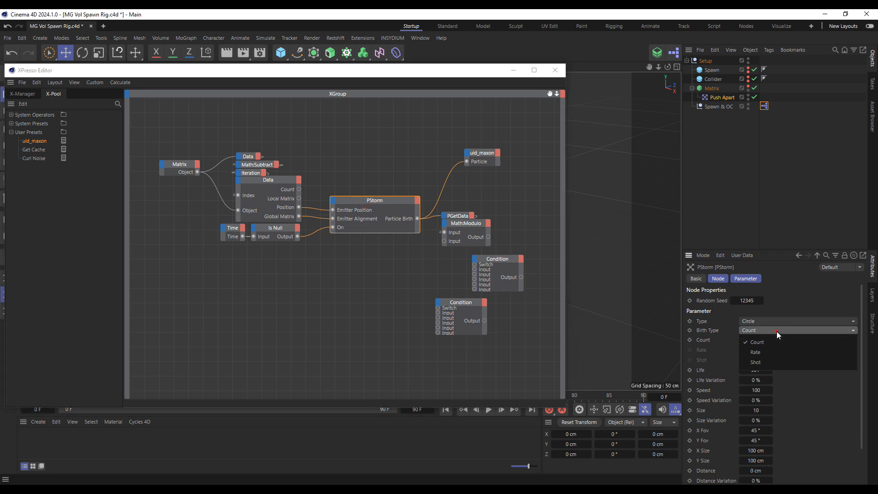
pyautogui.click(788, 362)
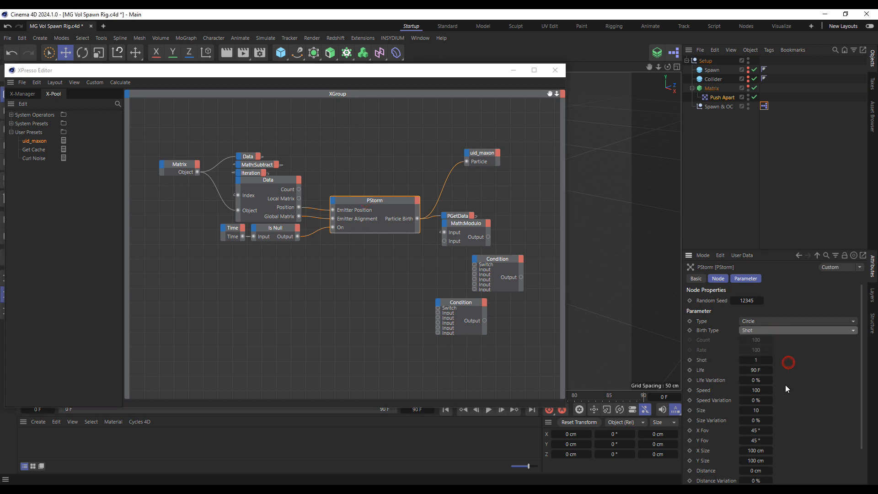
pyautogui.click(755, 370)
pyautogui.write('1')
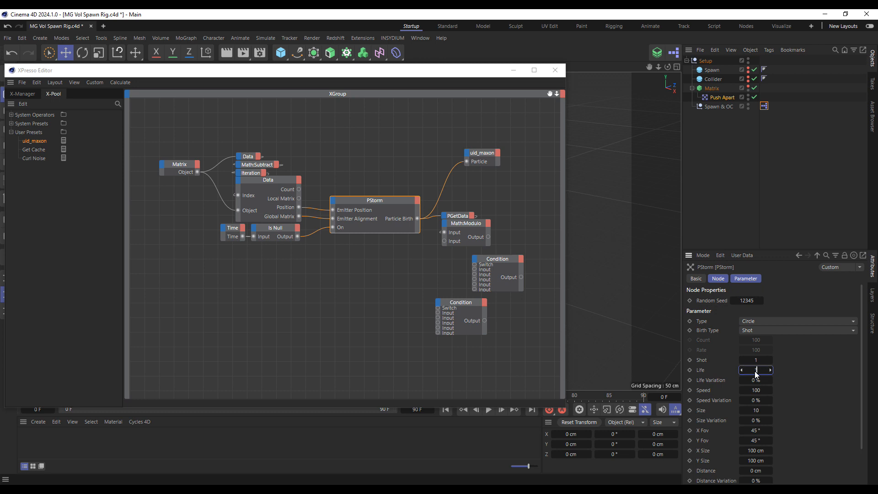
pyautogui.write('00 F')
pyautogui.press('Return')
# Set PStorm's Speed to 0, X and Y Fov to 0°, and X and Y Size to 0 cm, and enlarge the attributes area.
pyautogui.click(752, 391)
pyautogui.click(756, 431)
pyautogui.write('0')
pyautogui.click(757, 440)
pyautogui.write('00')
pyautogui.click(756, 460)
pyautogui.write('0')
pyautogui.press('Return')
pyautogui.moveTo(786, 249); pyautogui.dragTo(781, 201)
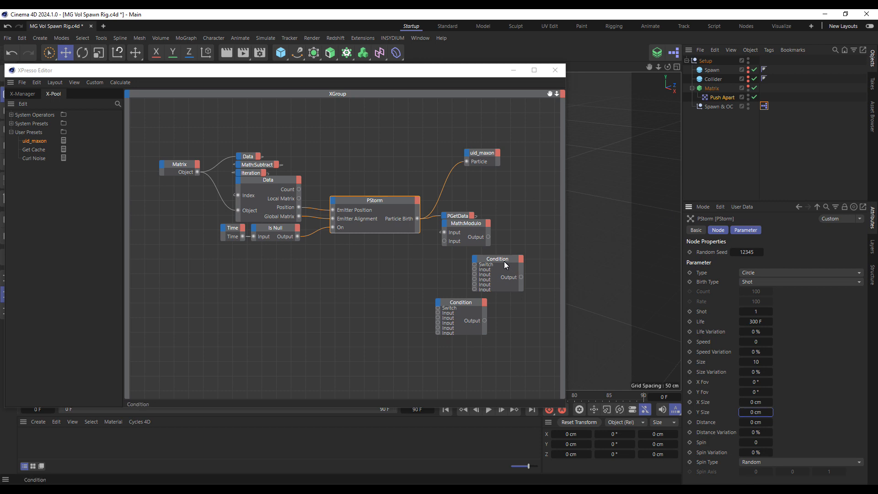
# Add a Thinking Particles PGroup node and place it beside the Color Condition node.
pyautogui.rightClick(311, 311)
pyautogui.moveTo(322, 334)
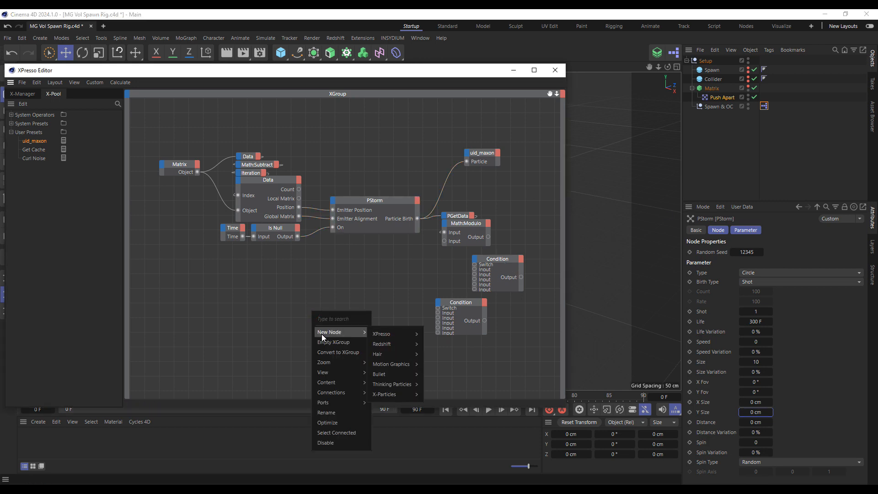
pyautogui.moveTo(381, 387)
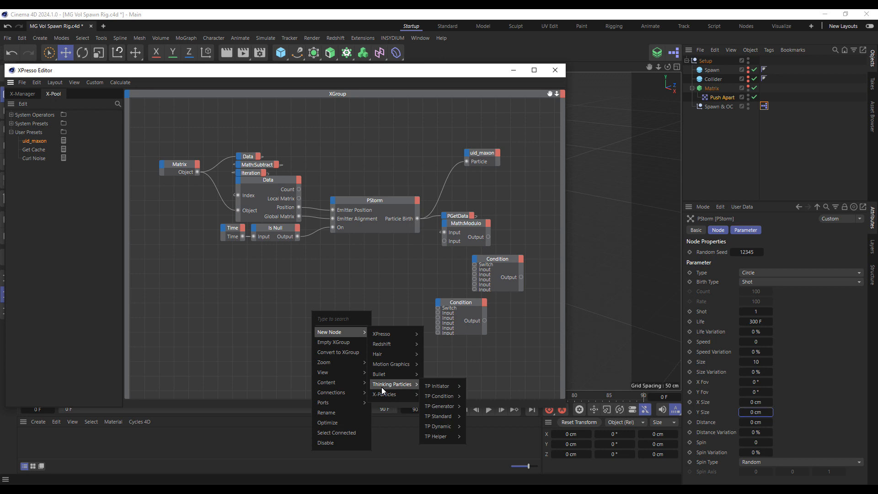
pyautogui.moveTo(447, 419)
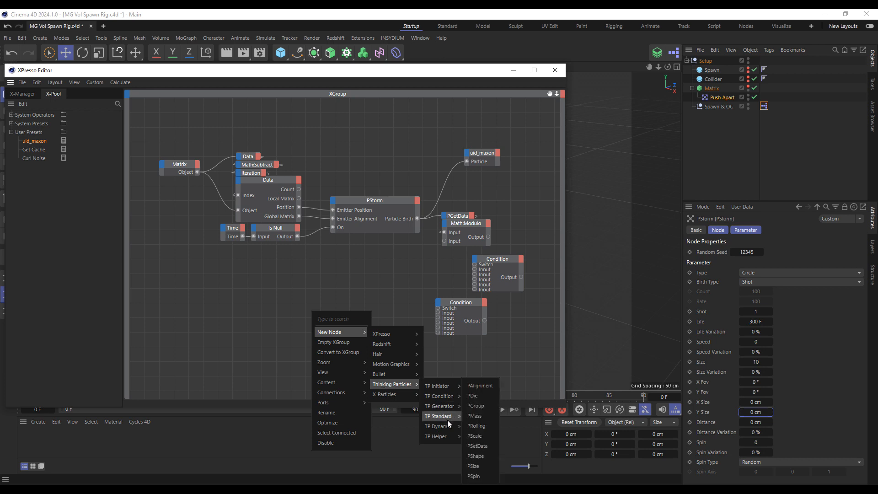
pyautogui.click(478, 406)
pyautogui.moveTo(309, 310); pyautogui.dragTo(518, 317)
# Add a PGroup input port to the PGroup node, show its port names, and place it beside Math:Modulo.
pyautogui.click(509, 315)
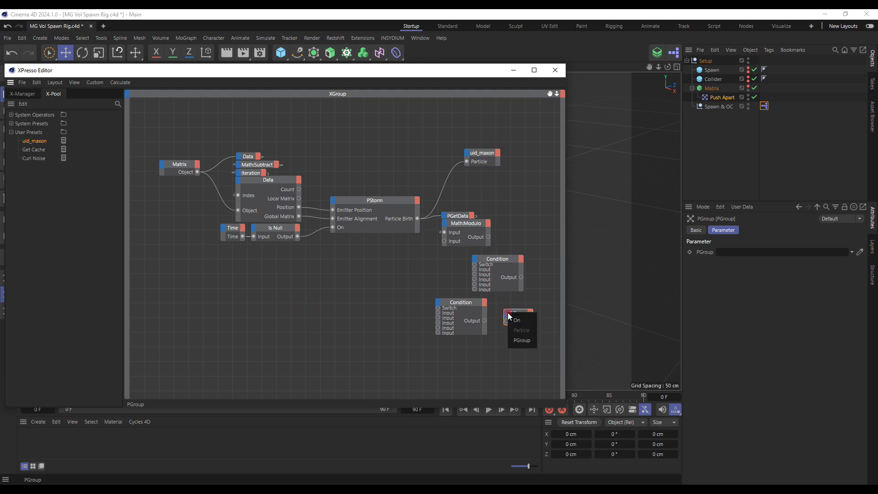
pyautogui.click(522, 341)
pyautogui.rightClick(515, 322)
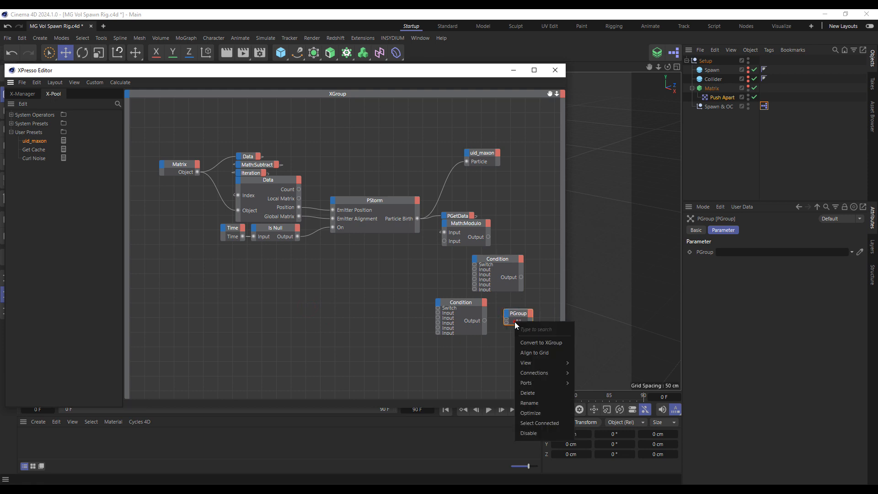
pyautogui.moveTo(544, 385)
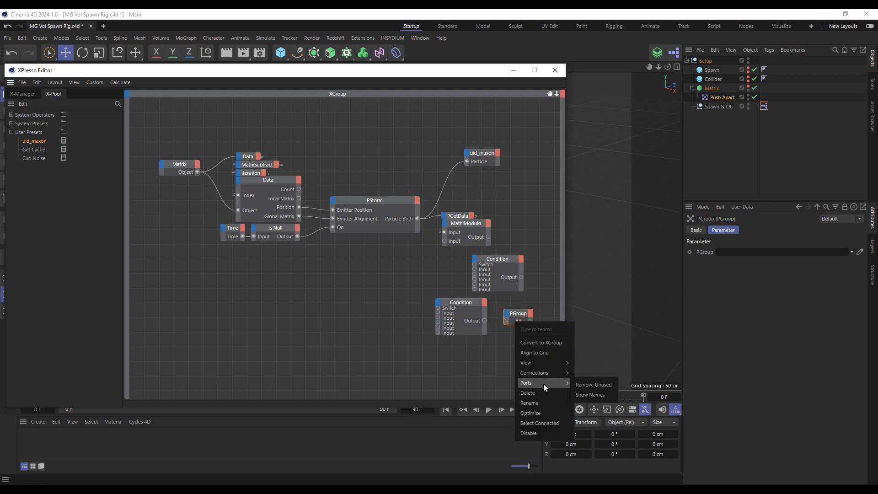
pyautogui.click(590, 395)
pyautogui.click(519, 315)
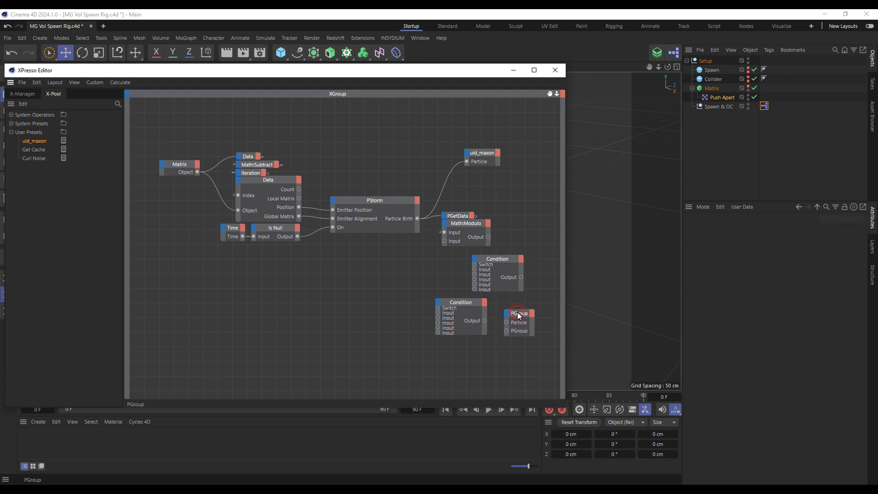
pyautogui.moveTo(519, 315); pyautogui.dragTo(543, 234)
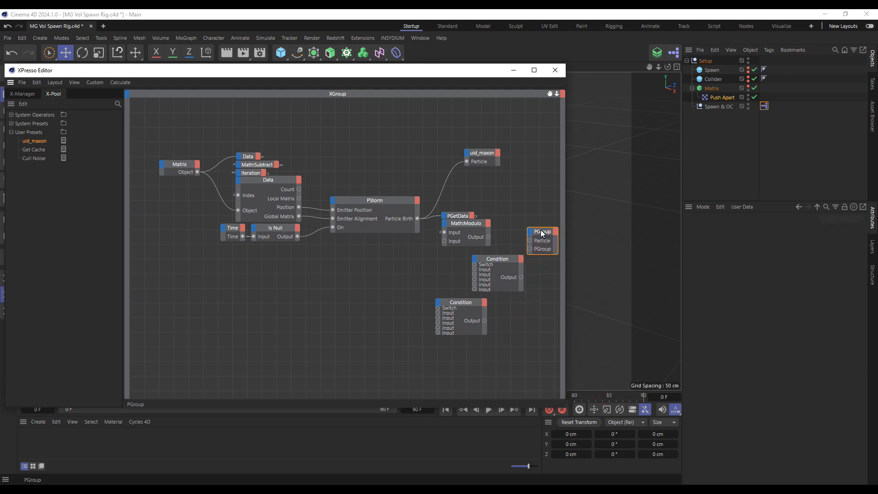
# Connect the Link Condition's Output and PStorm's Particle Birth to PGroup's PGroup and Particle inputs, and collapse PGroup below uid_maxon.
pyautogui.click(495, 259)
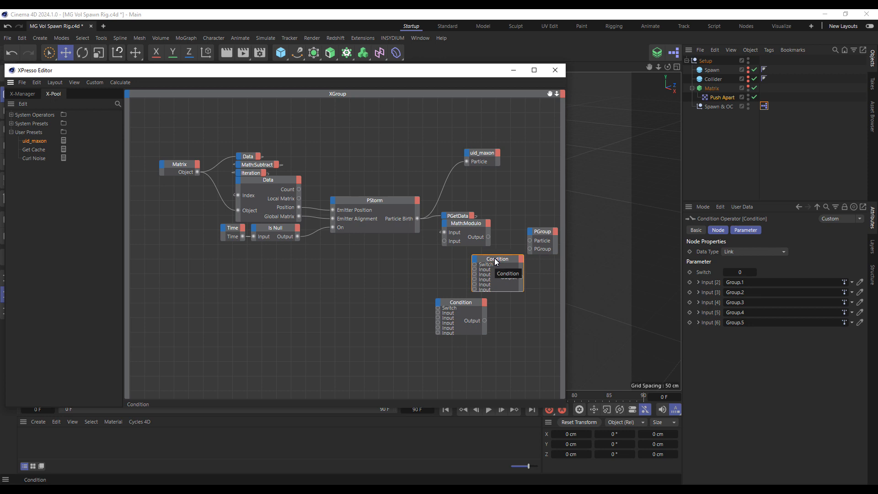
pyautogui.moveTo(530, 249); pyautogui.dragTo(531, 250)
pyautogui.moveTo(542, 232); pyautogui.dragTo(419, 219)
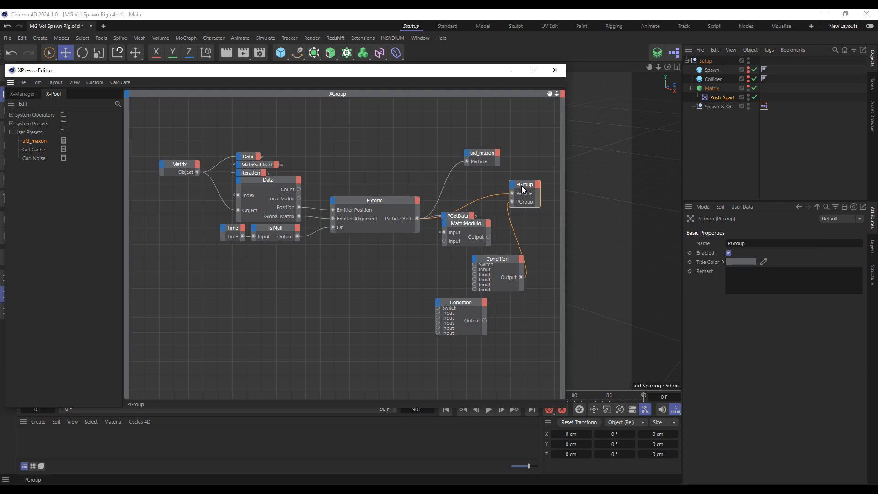
pyautogui.doubleClick(522, 186)
pyautogui.moveTo(525, 185); pyautogui.dragTo(488, 172)
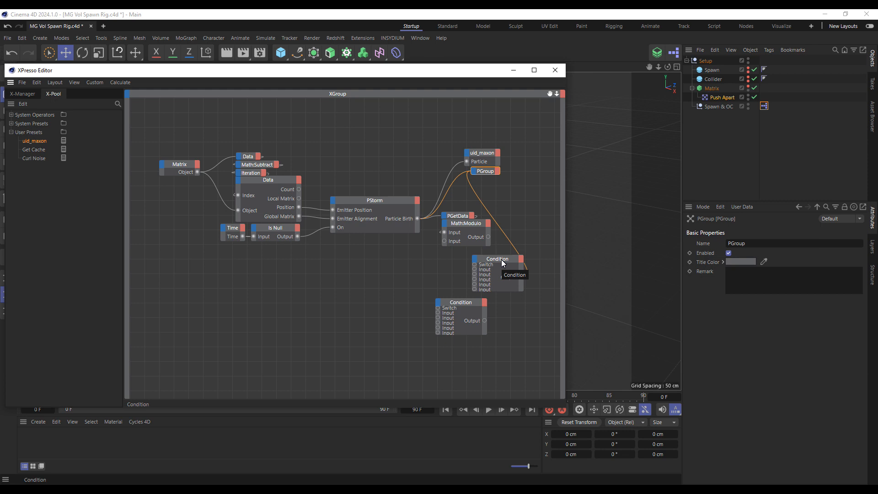
# Connect Math:Modulo's Output to the Link Condition's Switch input, collapse that Condition, and stack it directly below PGroup.
pyautogui.moveTo(503, 262); pyautogui.dragTo(530, 185)
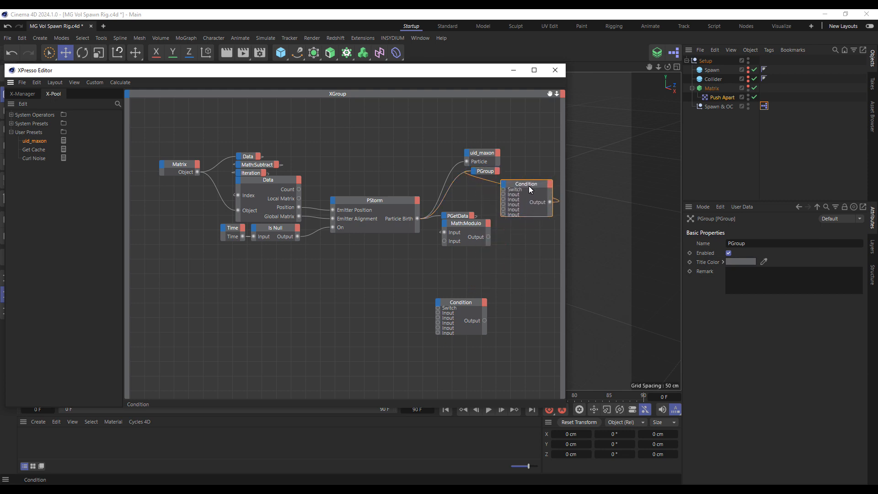
pyautogui.moveTo(488, 236); pyautogui.dragTo(481, 180)
pyautogui.doubleClick(526, 186)
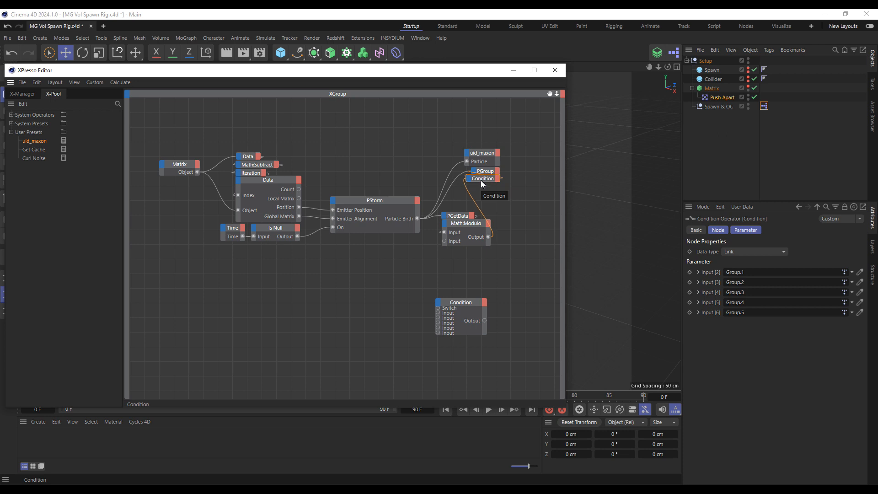
# Connect Math:Modulo's Output to the Color Condition's Switch input and place that Condition below Math:Modulo.
pyautogui.click(462, 302)
pyautogui.moveTo(461, 302); pyautogui.dragTo(481, 265)
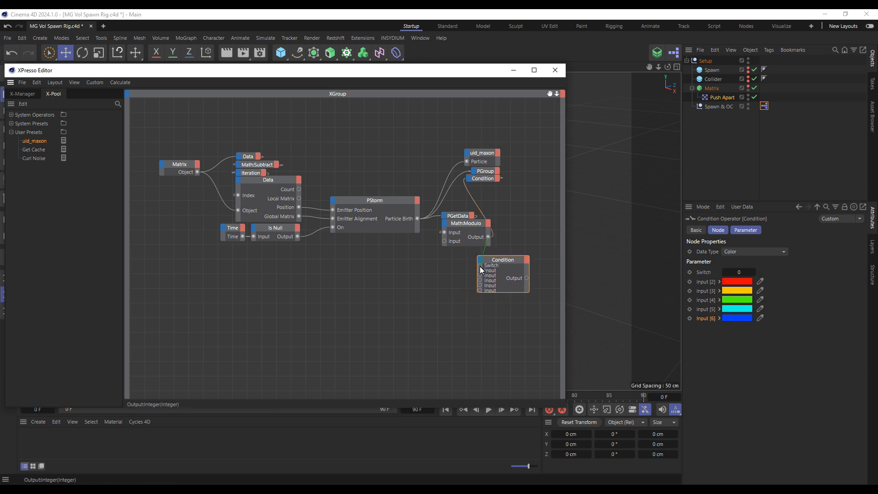
pyautogui.moveTo(511, 262); pyautogui.dragTo(453, 270)
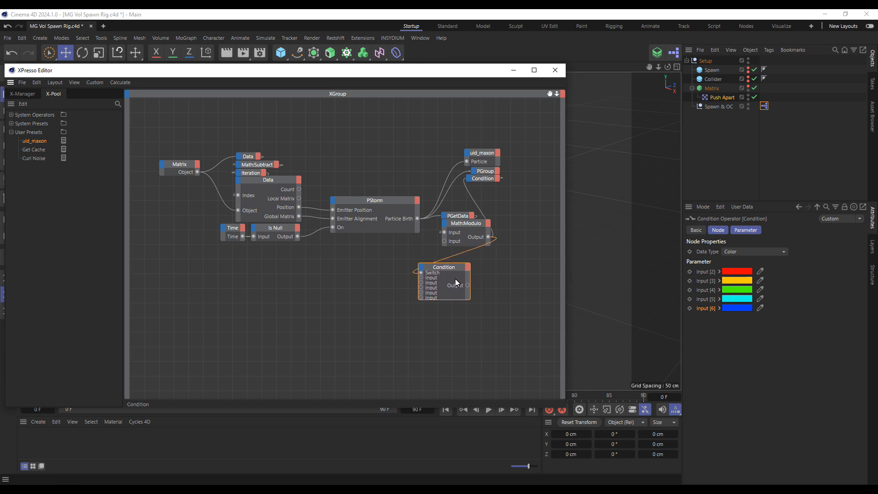
# Add a Thinking Particles PSetData node and place it beside the Color Condition.
pyautogui.rightClick(360, 315)
pyautogui.moveTo(379, 338)
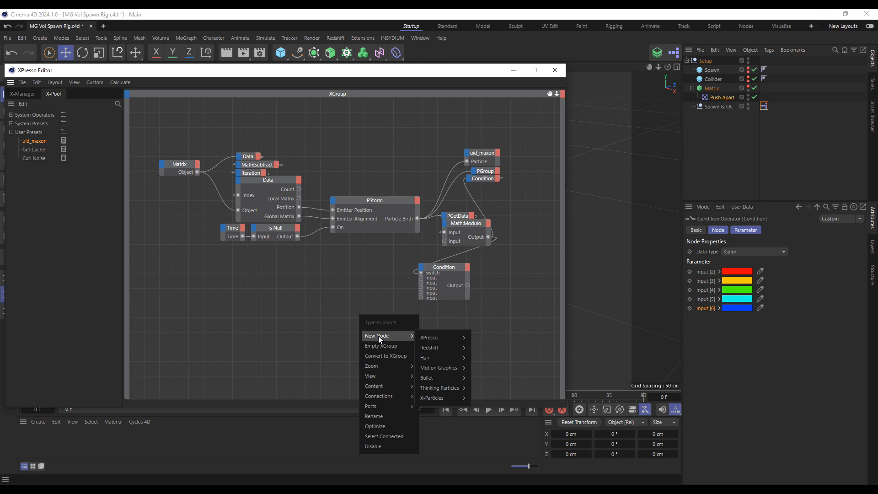
pyautogui.moveTo(439, 388)
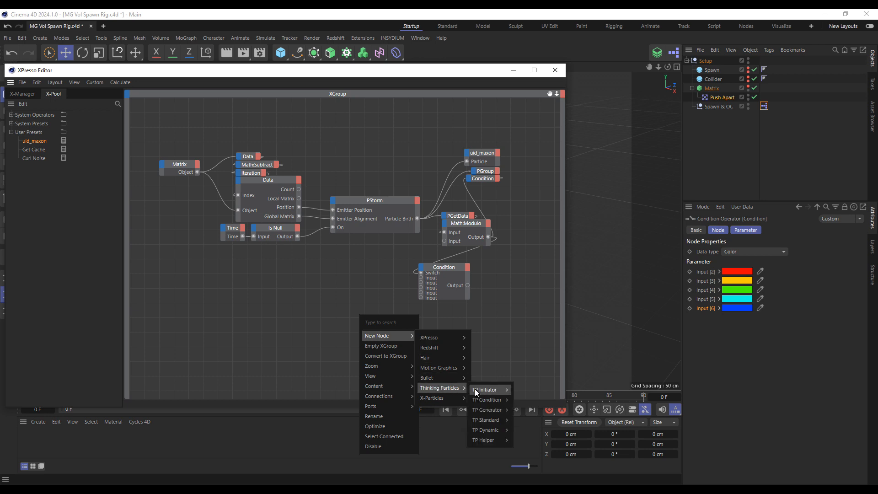
pyautogui.moveTo(492, 423)
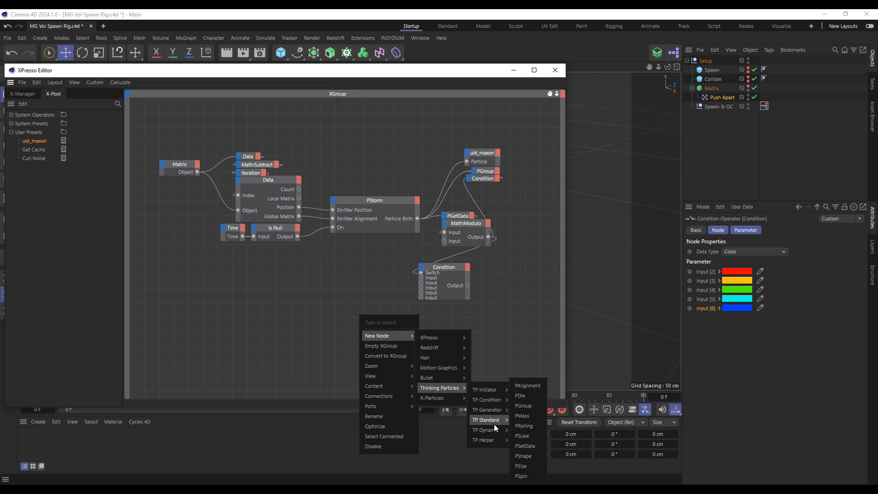
pyautogui.click(530, 449)
pyautogui.moveTo(361, 314); pyautogui.dragTo(521, 279)
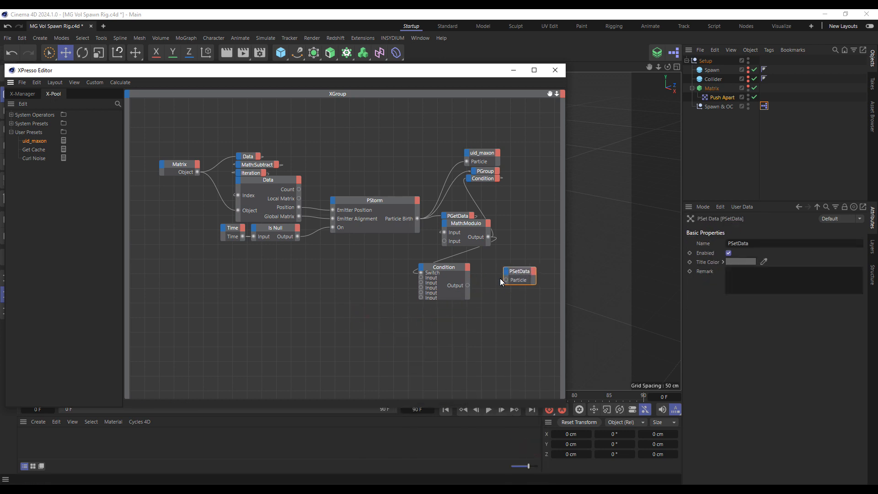
# Add a Color input port to PSetData and connect PStorm's Particle Birth to its Particle input.
pyautogui.click(506, 273)
pyautogui.click(524, 313)
pyautogui.moveTo(507, 282); pyautogui.dragTo(507, 282)
pyautogui.moveTo(506, 277); pyautogui.dragTo(417, 219)
# Connect the Color Condition's Output to PSetData's Color input, collapse both nodes, and stack the Condition above PSetData.
pyautogui.doubleClick(443, 268)
pyautogui.moveTo(444, 267); pyautogui.dragTo(476, 294)
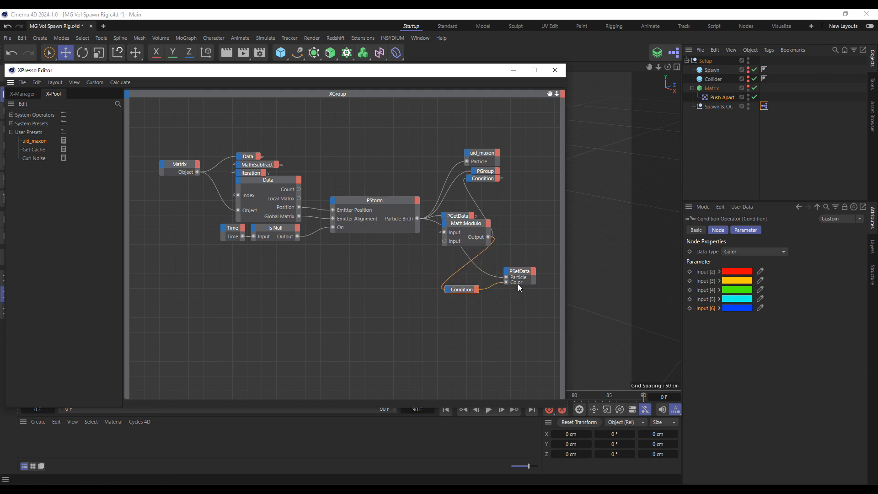
pyautogui.moveTo(518, 282); pyautogui.dragTo(537, 263)
pyautogui.doubleClick(521, 272)
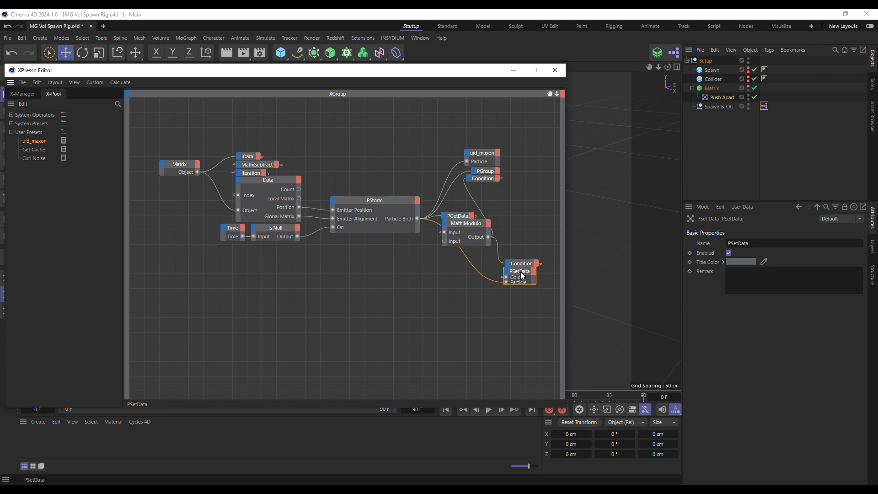
# Collapse Math:Modulo and uid_maxon, tidy them with PGetData and PGroup, and widen the XPresso Editor.
pyautogui.doubleClick(471, 227)
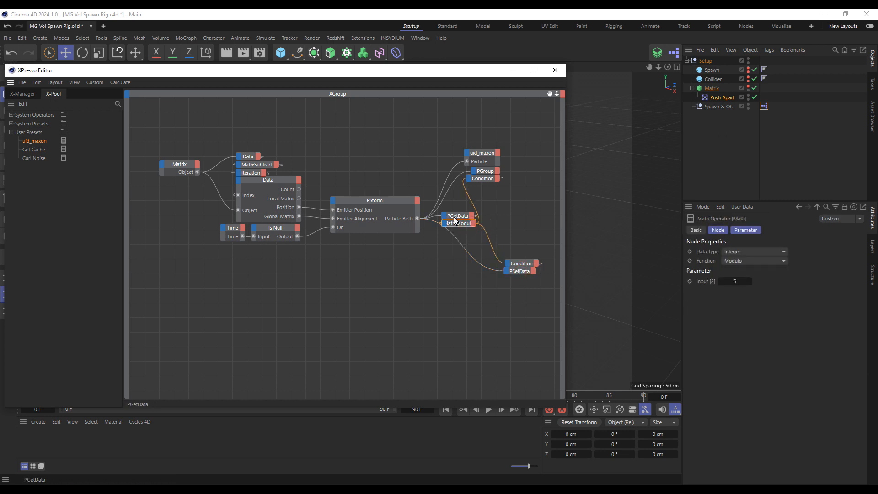
pyautogui.keyDown('shift'); pyautogui.click(455, 220); pyautogui.keyUp('shift')
pyautogui.moveTo(455, 220); pyautogui.dragTo(467, 211)
pyautogui.doubleClick(483, 153)
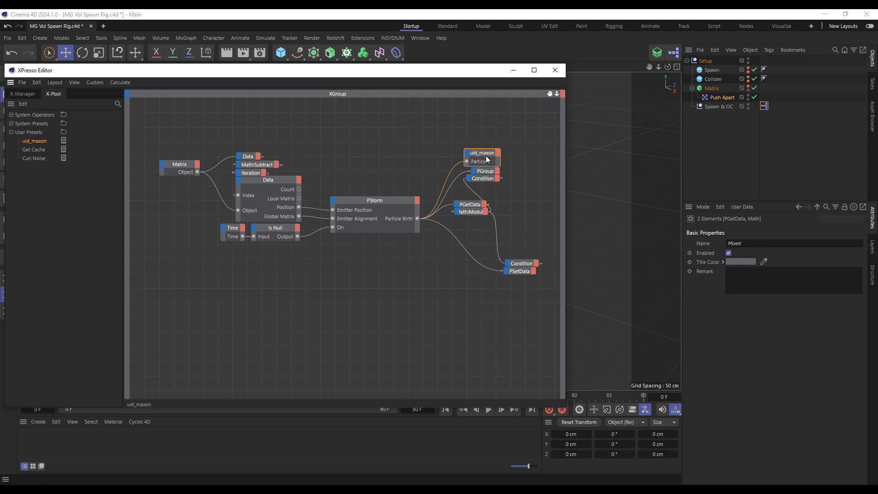
pyautogui.moveTo(487, 156); pyautogui.dragTo(486, 166)
pyautogui.moveTo(567, 389); pyautogui.dragTo(625, 375)
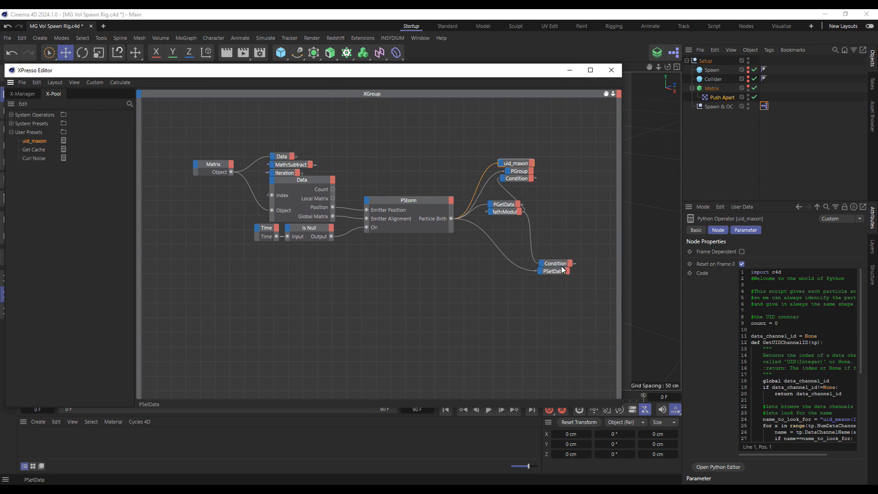
# Realign the uid_maxon, PGroup and Condition stack and the PGetData and Math:Modulo stack, and save the project.
pyautogui.keyDown('shift'); pyautogui.click(519, 171); pyautogui.keyUp('shift')
pyautogui.moveTo(519, 181); pyautogui.dragTo(540, 171)
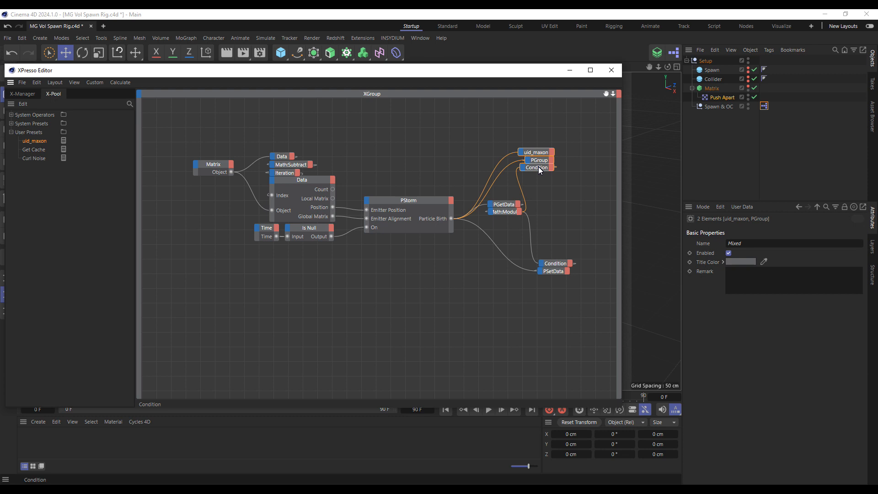
pyautogui.click(501, 208)
pyautogui.moveTo(500, 213); pyautogui.dragTo(498, 219)
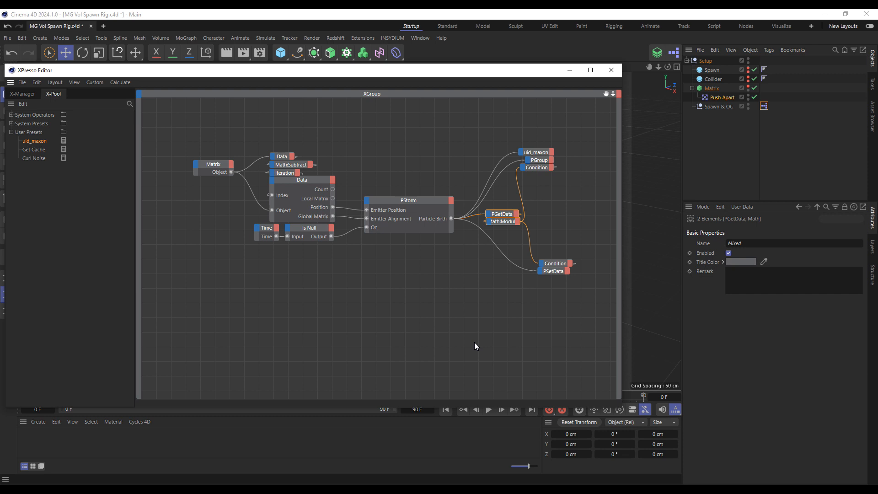
pyautogui.click(7, 39)
pyautogui.click(29, 153)
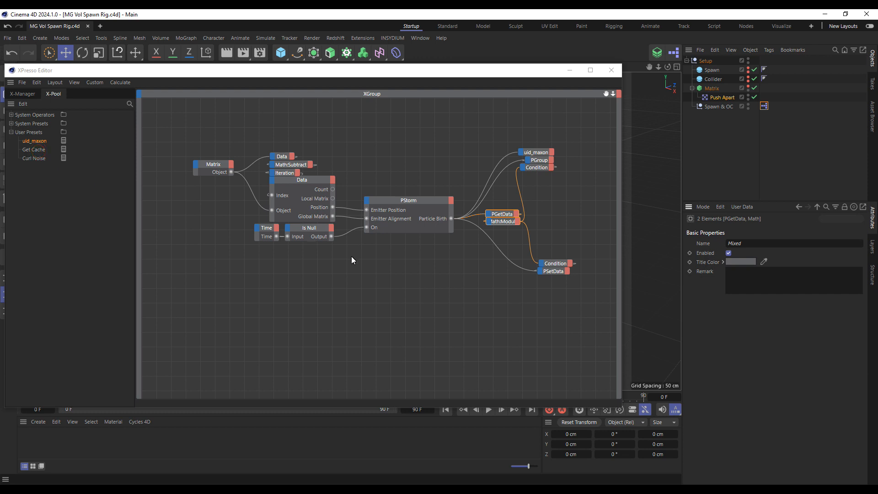
# Add a Thinking Particles P Pass node and place it in the empty area below the Time node.
pyautogui.rightClick(204, 280)
pyautogui.moveTo(218, 301)
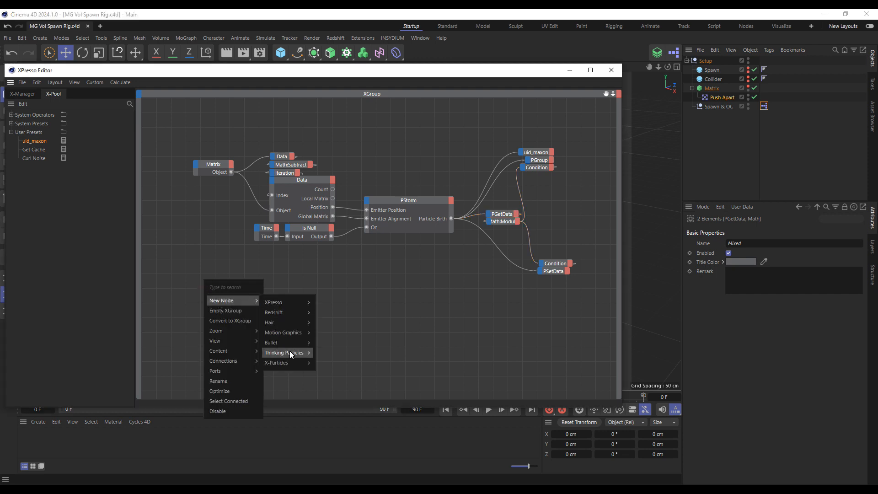
pyautogui.moveTo(290, 351)
pyautogui.moveTo(330, 353)
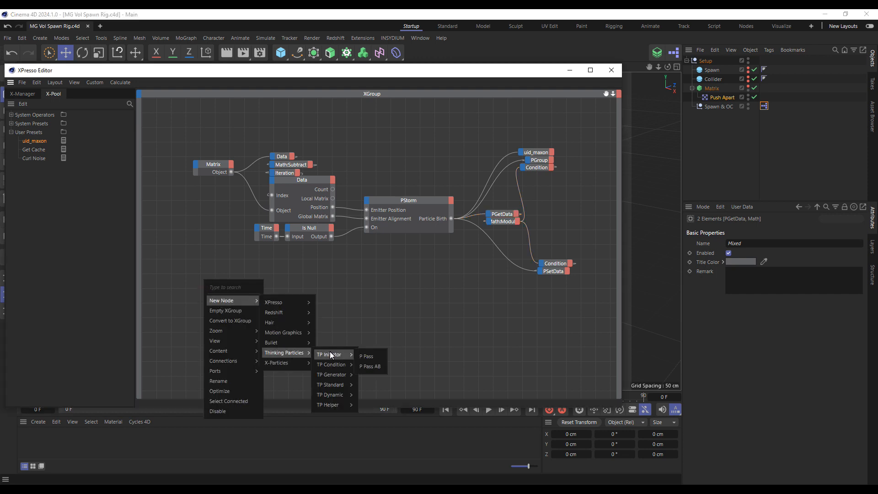
pyautogui.click(372, 357)
pyautogui.moveTo(201, 276); pyautogui.dragTo(230, 294)
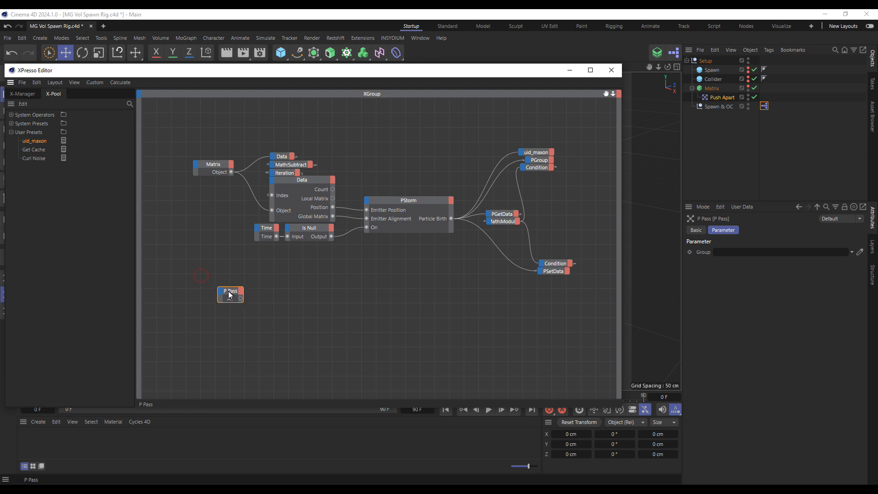
# Assign the particle group New from the Thinking Particles settings to the P Pass node.
pyautogui.click(88, 83)
pyautogui.click(96, 115)
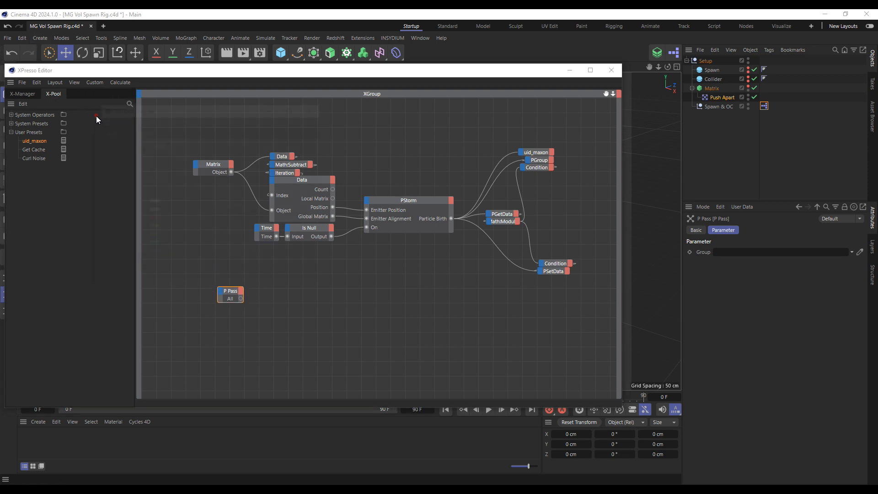
pyautogui.click(124, 209)
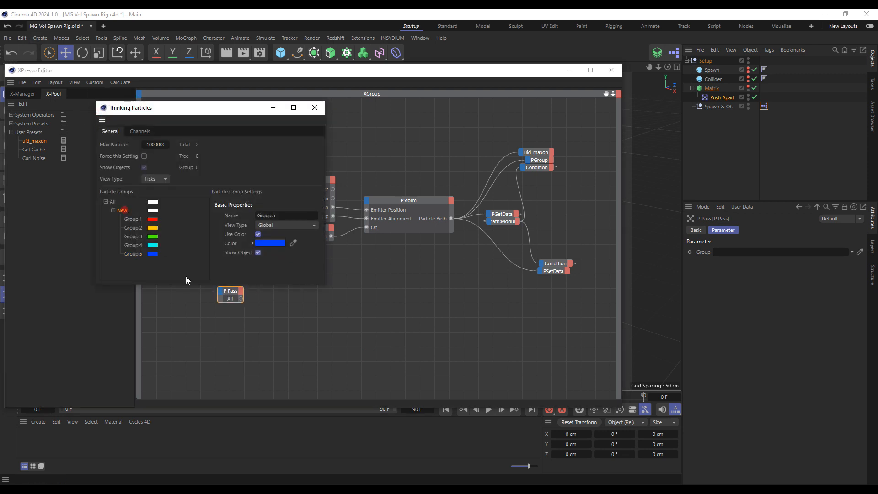
pyautogui.moveTo(229, 299); pyautogui.dragTo(229, 300)
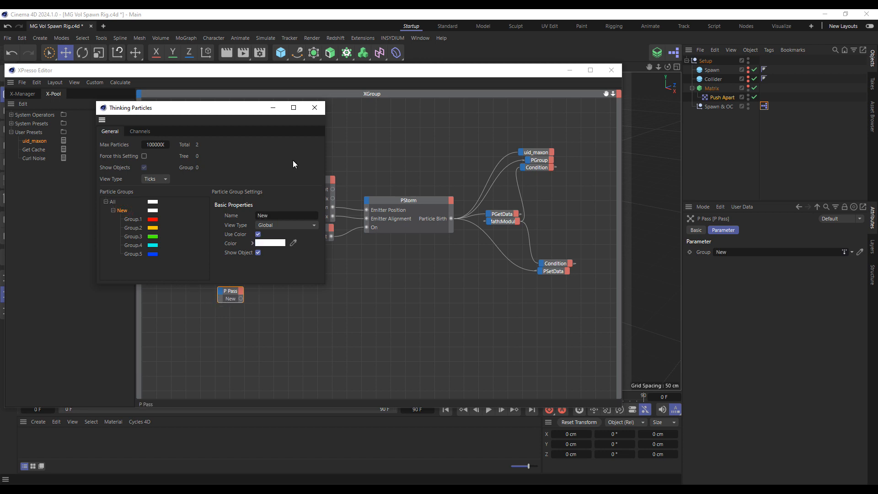
pyautogui.click(314, 108)
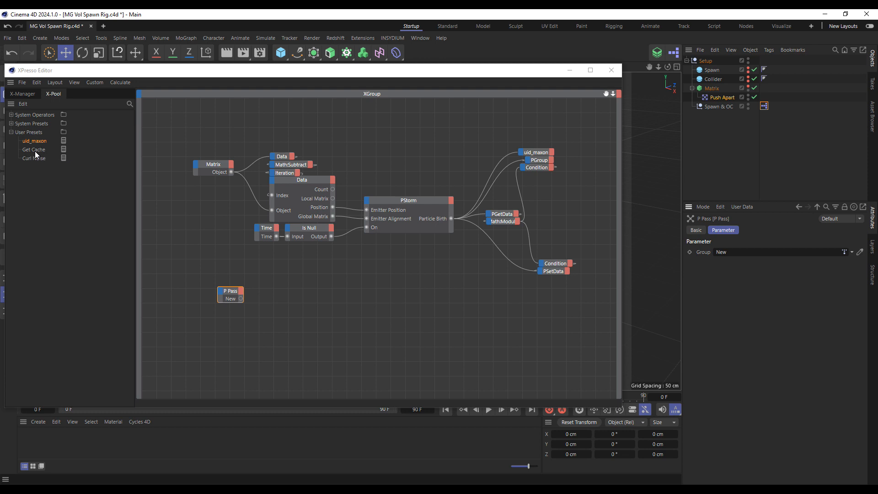
# Add the Get Cache user preset below P Pass, and list the XGroup's nodes in the X-Manager.
pyautogui.moveTo(35, 151); pyautogui.dragTo(315, 333)
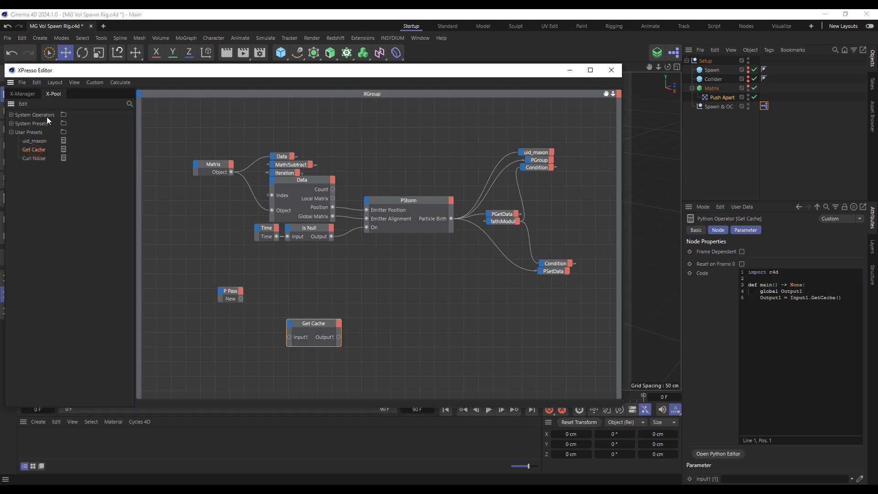
pyautogui.click(22, 94)
pyautogui.click(11, 115)
pyautogui.click(211, 166)
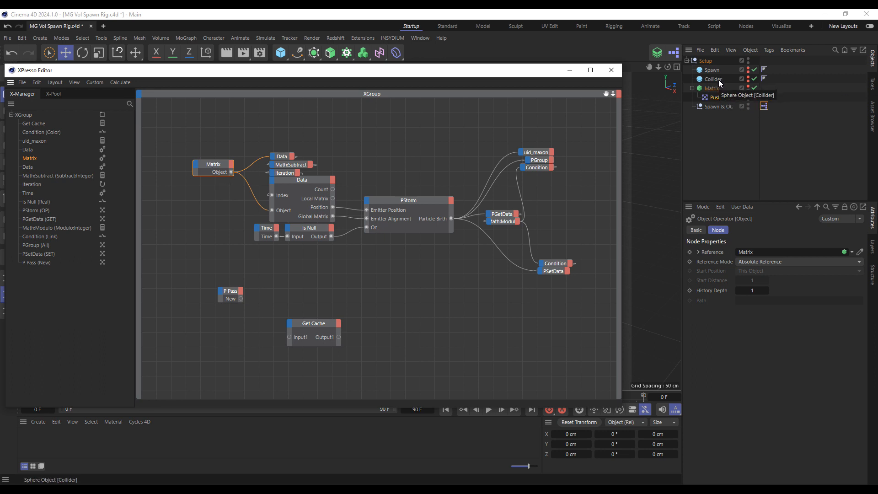
# Add the Collider object as a node and connect its Object output to Get Cache's Input1.
pyautogui.moveTo(717, 79); pyautogui.dragTo(234, 328)
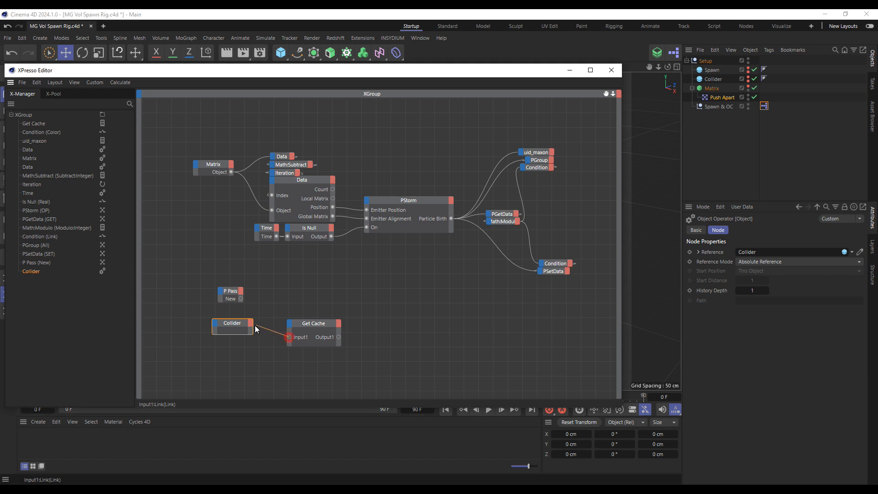
pyautogui.click(251, 325)
pyautogui.click(276, 390)
# Move the Matrix node above both Data nodes in the X-Manager's node order.
pyautogui.click(213, 167)
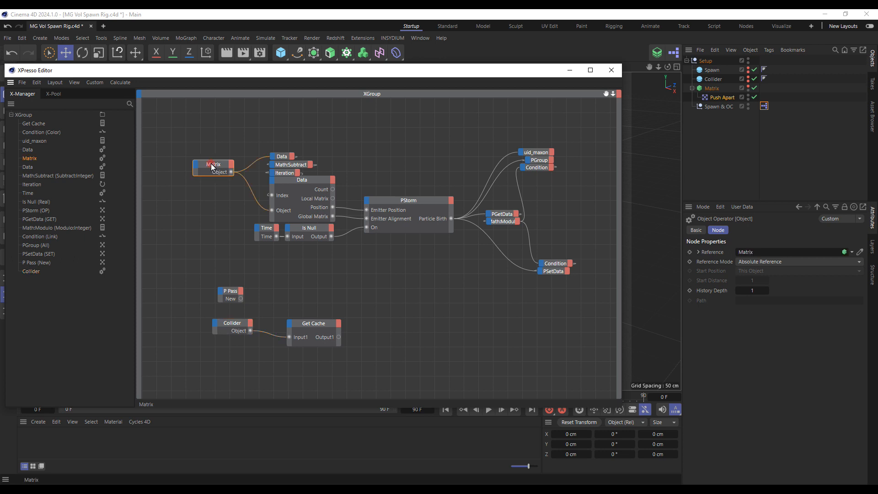
pyautogui.click(27, 150)
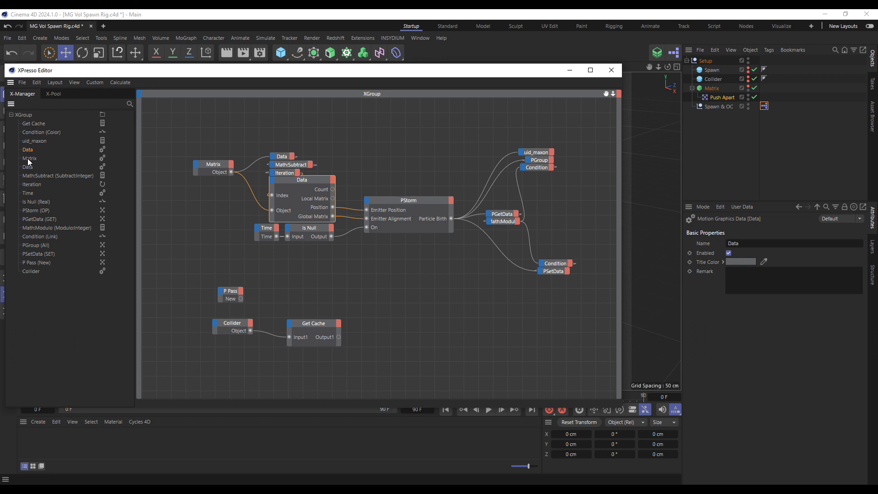
pyautogui.moveTo(28, 159); pyautogui.dragTo(27, 146)
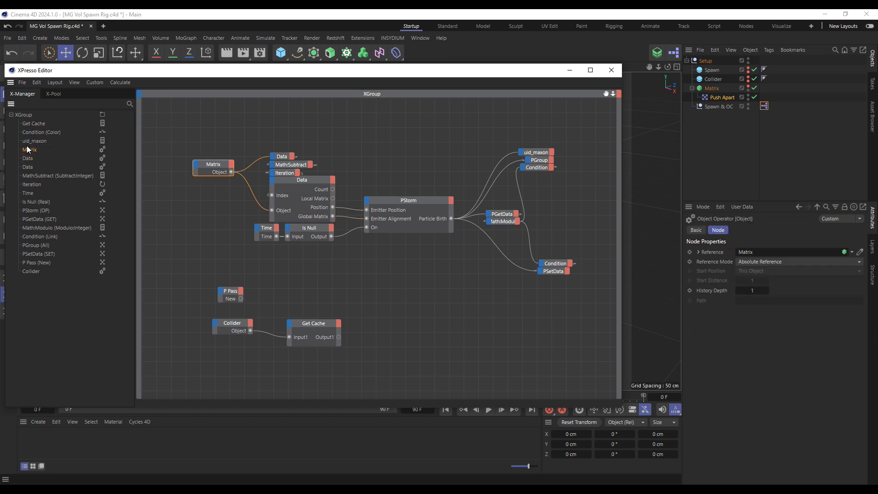
# Try placing the collapsed Data node after Iteration in the node order, and check which Data entry is which.
pyautogui.click(28, 167)
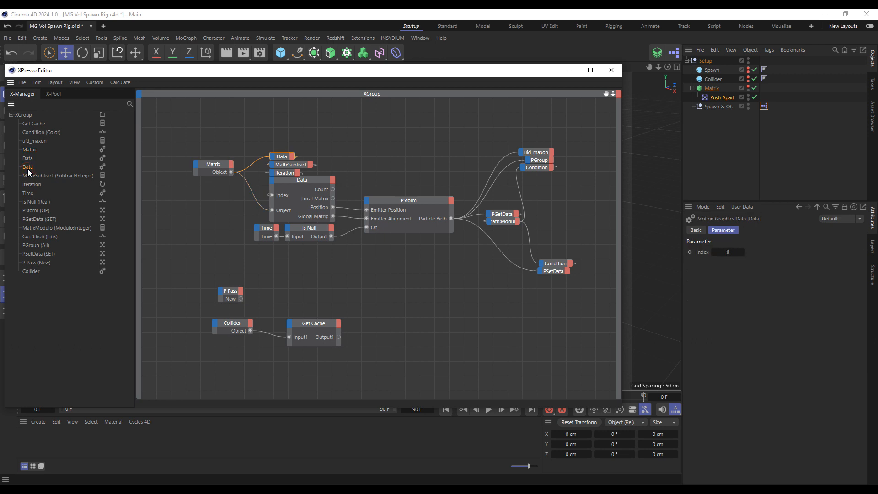
pyautogui.moveTo(28, 171); pyautogui.dragTo(30, 188)
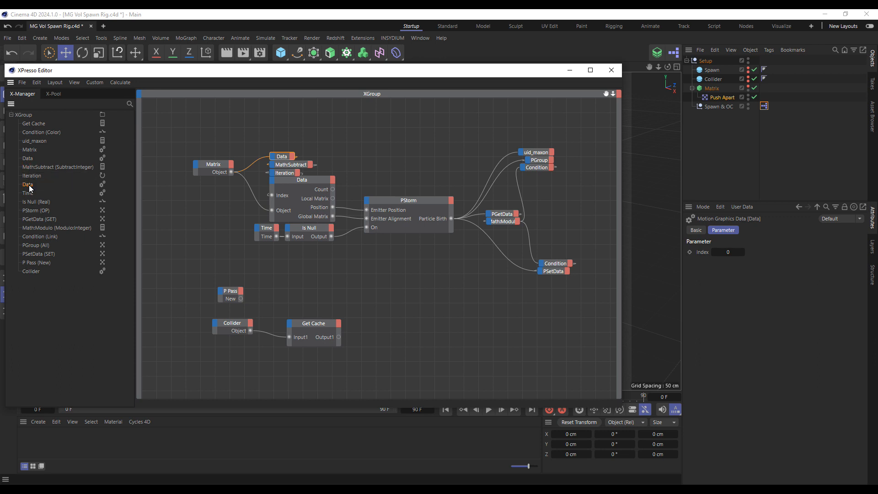
pyautogui.click(29, 150)
pyautogui.click(27, 158)
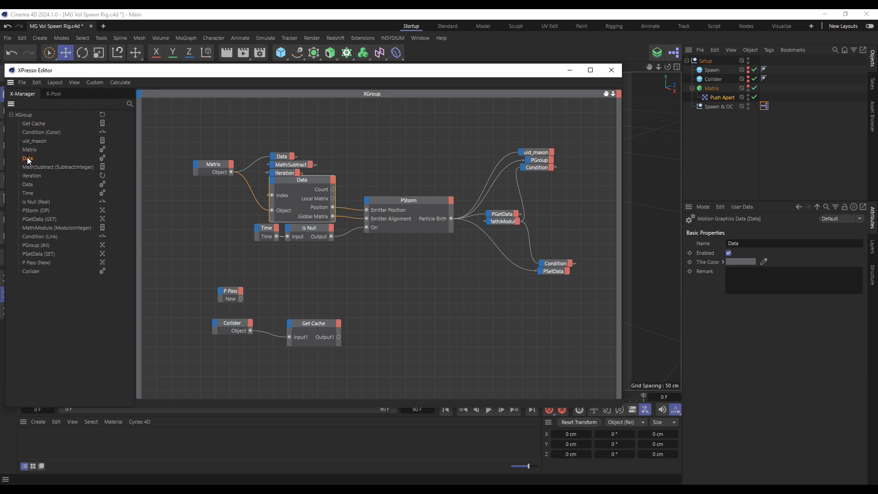
pyautogui.click(27, 185)
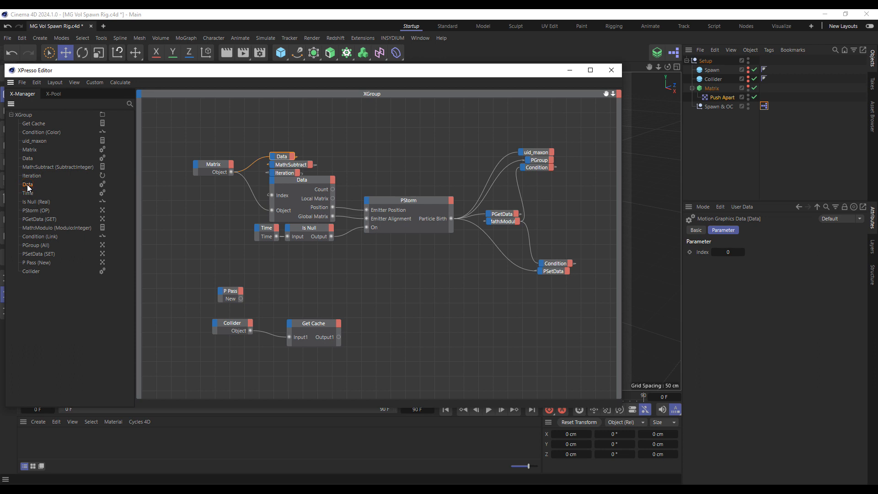
# Reorder the Data nodes in the X-Manager so the collapsed one follows Matrix and the expanded one follows Iteration.
pyautogui.moveTo(27, 188)
pyautogui.mouseDown()
pyautogui.moveTo(27, 158)
pyautogui.moveTo(27, 185)
pyautogui.mouseUp()
pyautogui.click(28, 167)
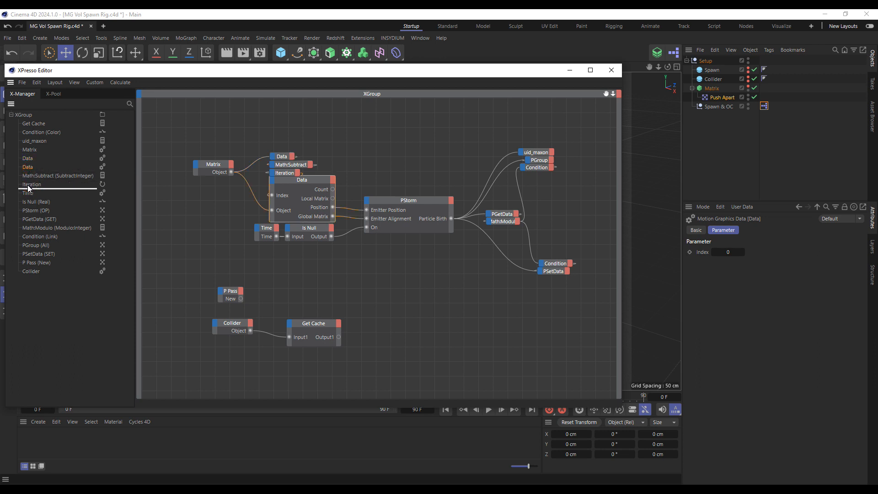
pyautogui.click(29, 151)
pyautogui.click(27, 159)
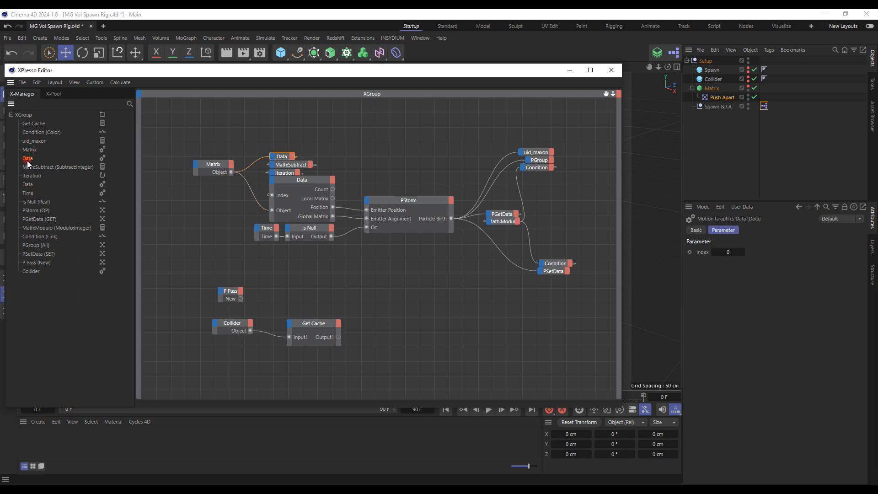
# Check the node order from MathSubtract to PGetData and move uid_maxon between PStorm and PGetData.
pyautogui.click(28, 168)
pyautogui.click(32, 175)
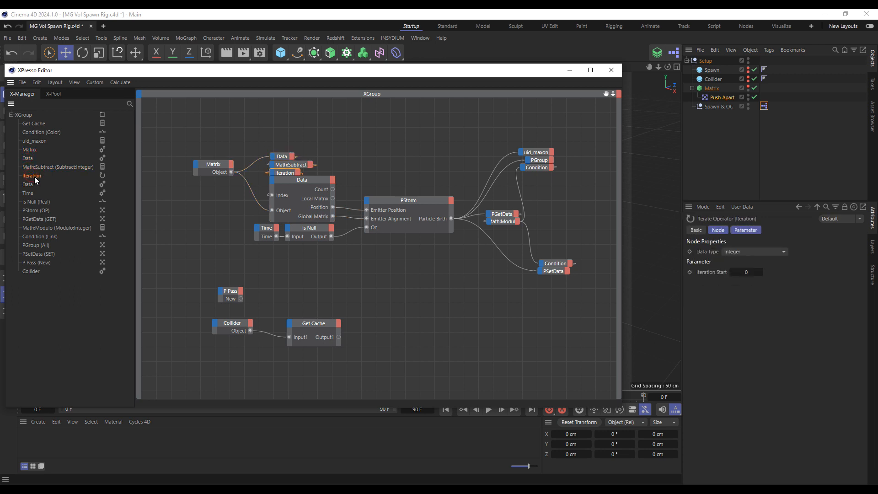
pyautogui.click(28, 185)
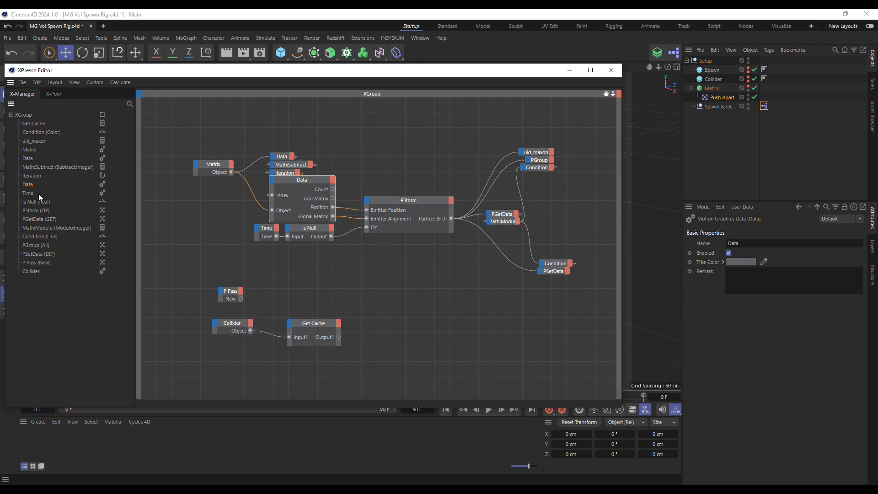
pyautogui.click(28, 193)
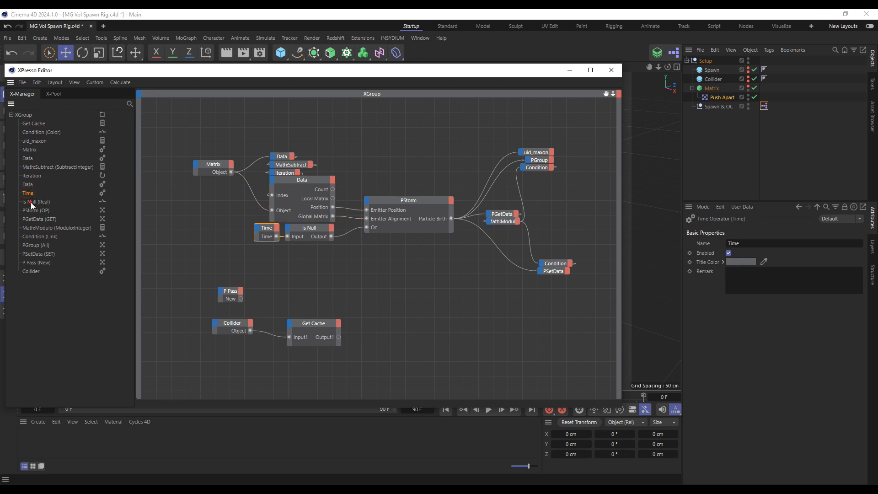
pyautogui.click(31, 202)
pyautogui.click(37, 211)
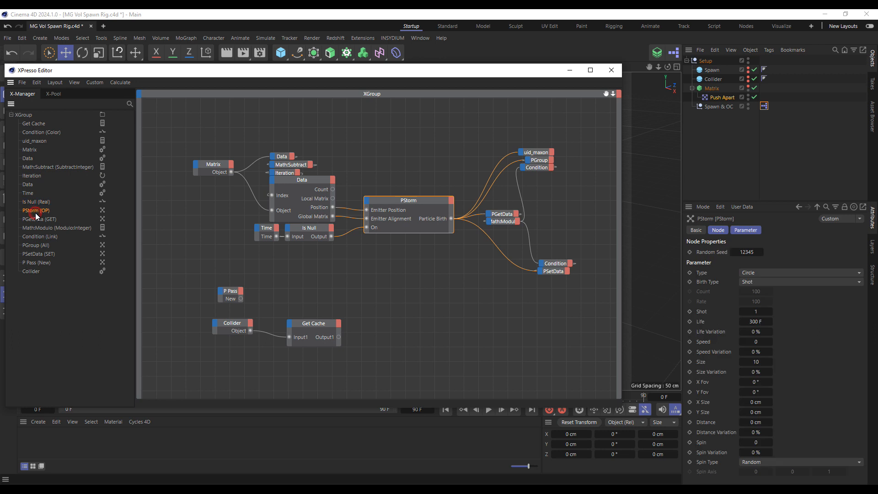
pyautogui.click(31, 219)
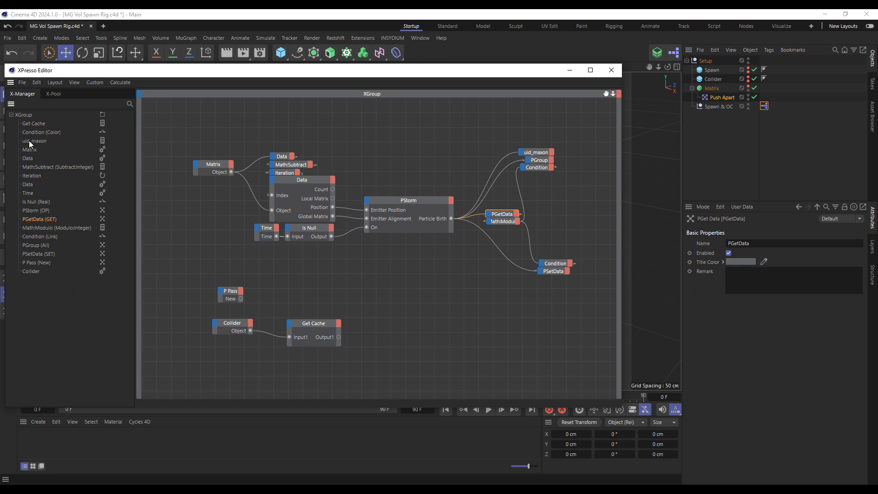
pyautogui.moveTo(29, 141); pyautogui.dragTo(34, 218)
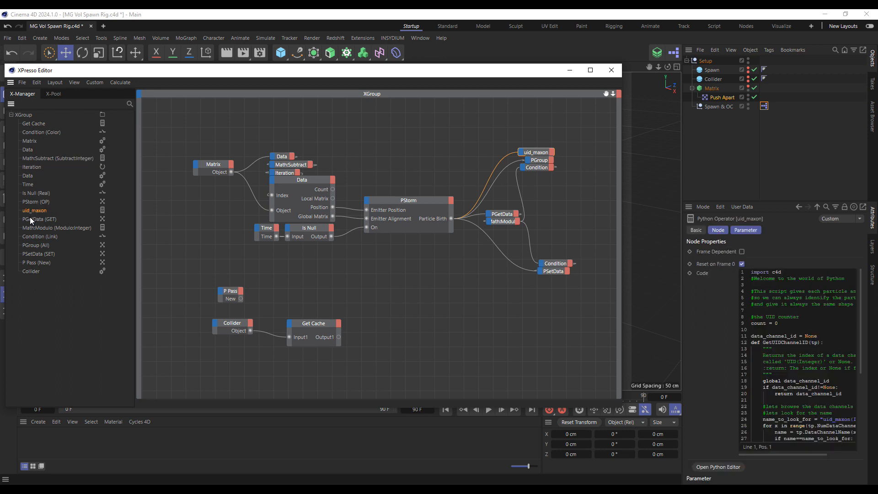
# Move the Condition (Color) node between PGroup and PSetData in the node order and check the neighbouring entries.
pyautogui.click(30, 220)
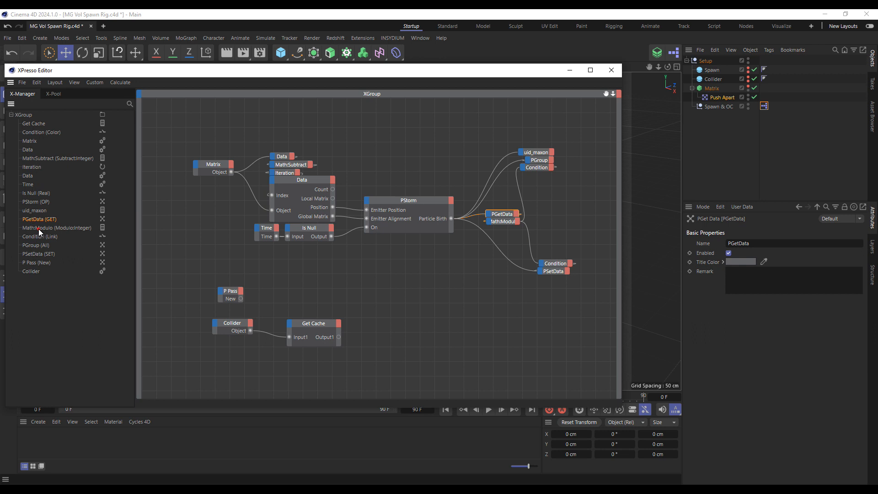
pyautogui.click(39, 228)
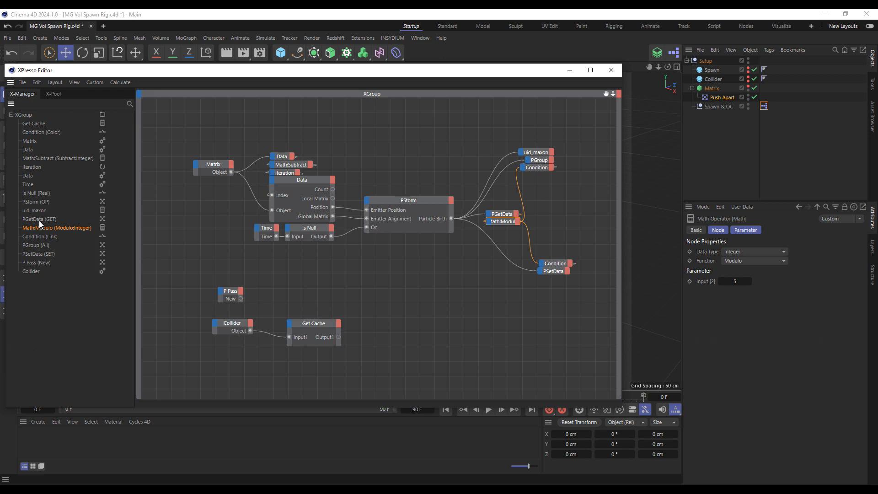
pyautogui.click(37, 133)
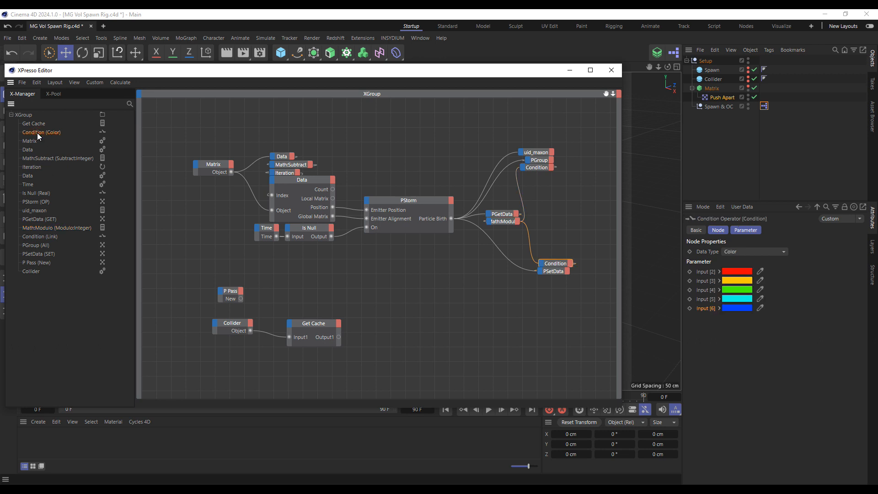
pyautogui.click(37, 237)
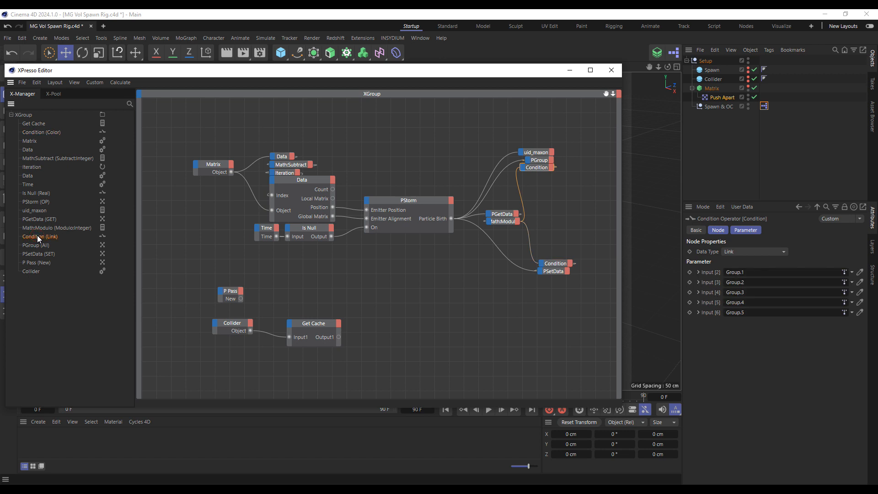
pyautogui.click(37, 245)
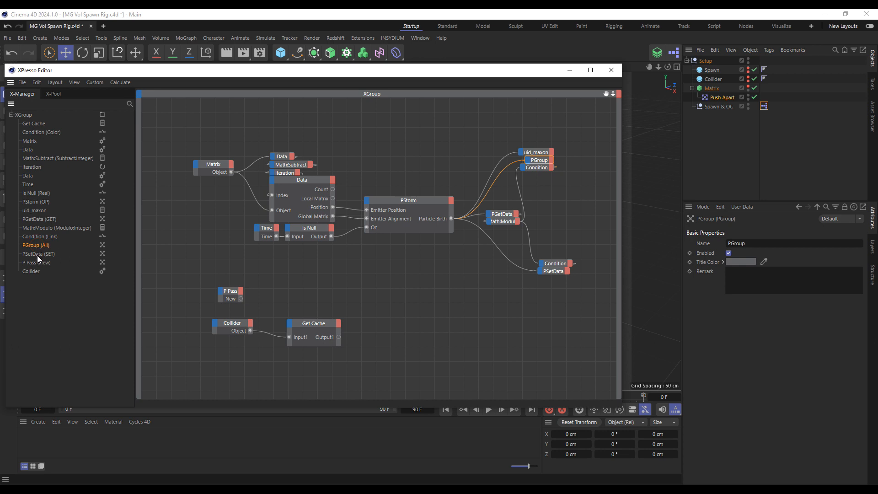
pyautogui.click(37, 254)
pyautogui.moveTo(29, 133); pyautogui.dragTo(29, 247)
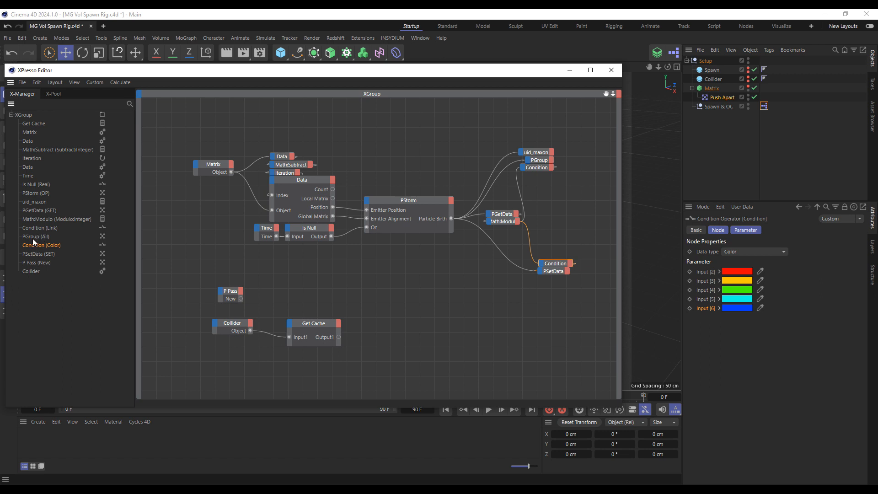
pyautogui.click(35, 237)
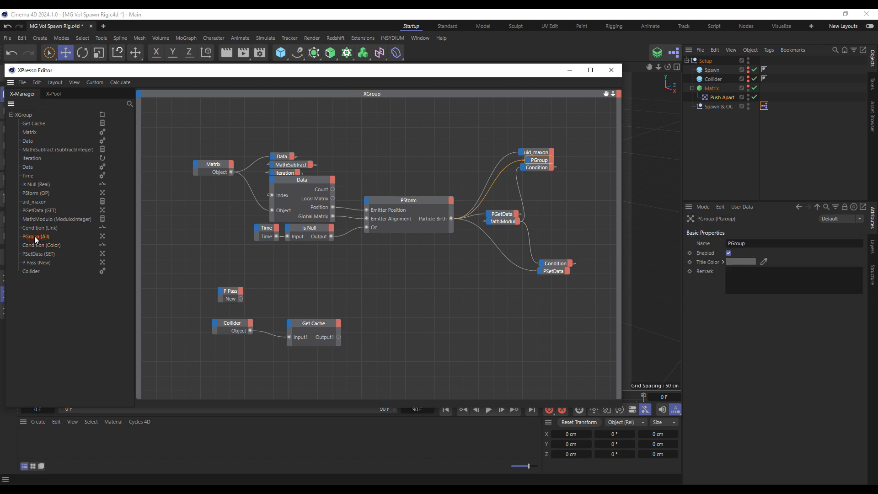
pyautogui.click(31, 246)
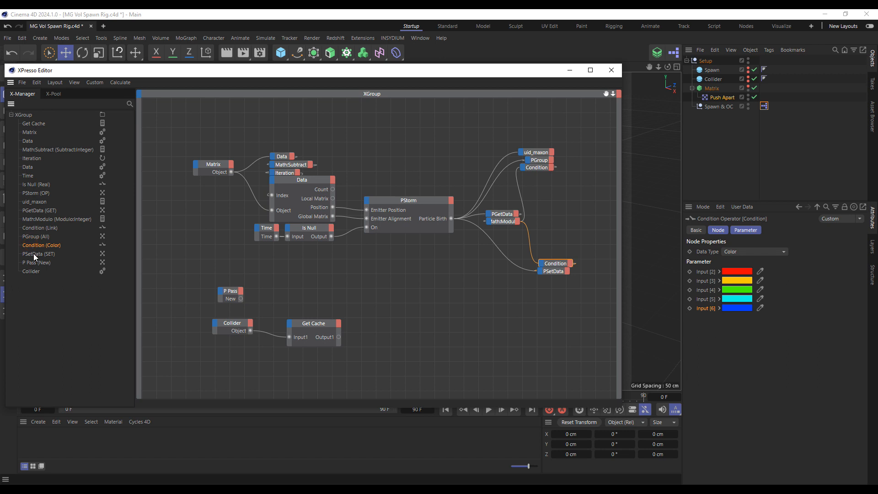
pyautogui.click(33, 254)
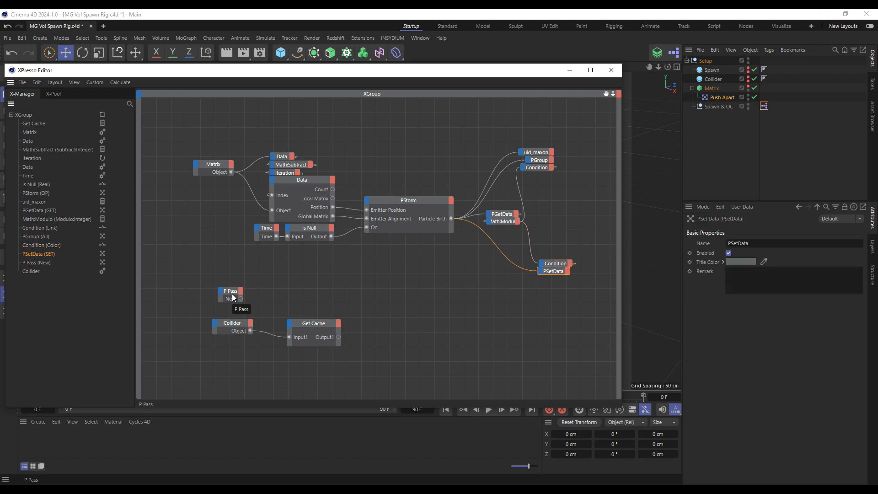
# Move the Get Cache node to the end of the node order, directly after Collider.
pyautogui.click(234, 327)
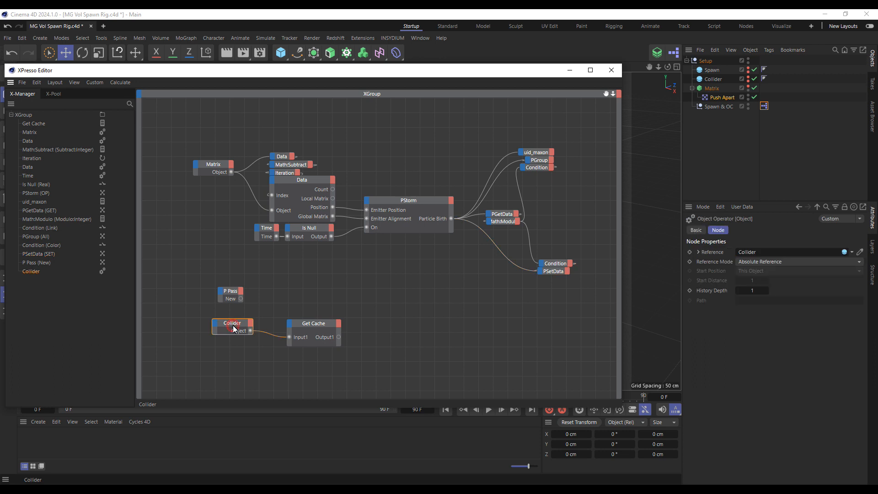
pyautogui.click(31, 261)
pyautogui.click(26, 123)
pyautogui.moveTo(25, 123); pyautogui.dragTo(33, 274)
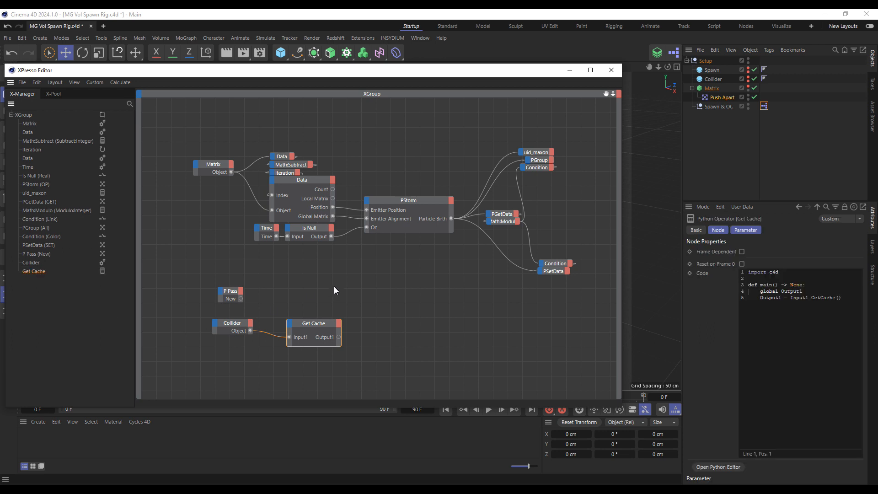
# Place P Pass just above Get Cache in the graph and add a Thinking Particles PDeflector node with an Object input port.
pyautogui.moveTo(232, 295); pyautogui.dragTo(327, 308)
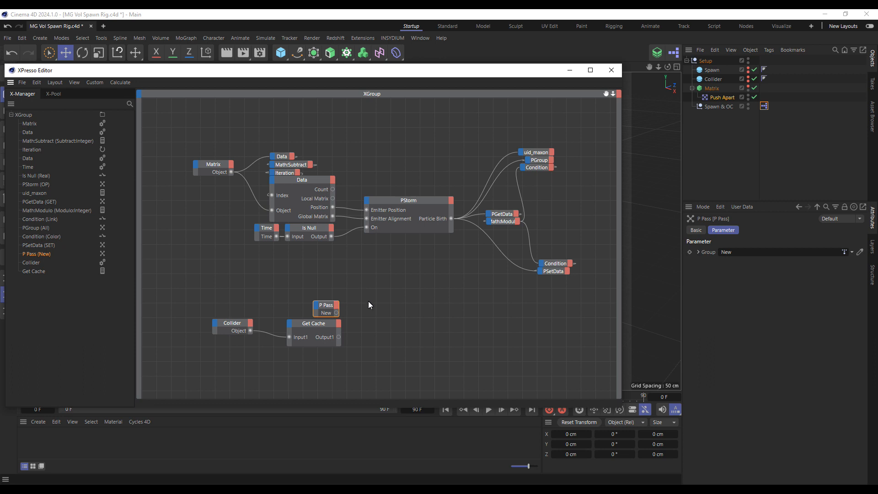
pyautogui.rightClick(376, 315)
pyautogui.moveTo(395, 334)
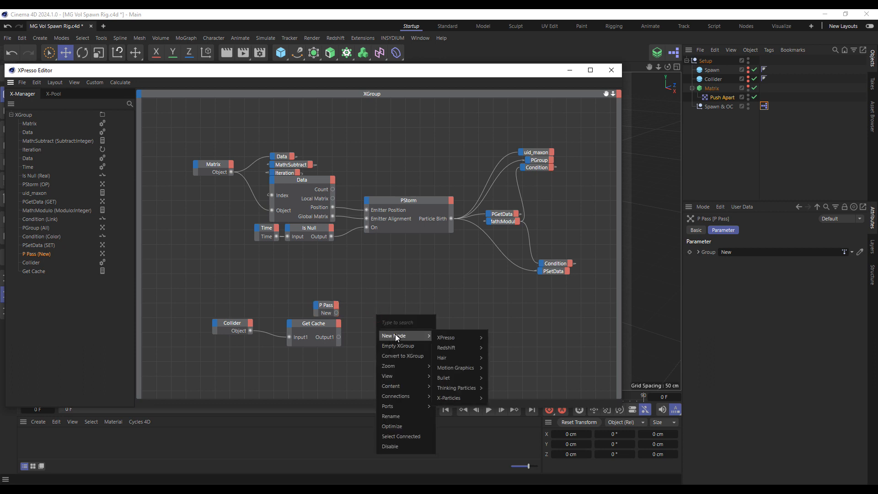
pyautogui.moveTo(461, 343)
pyautogui.moveTo(456, 388)
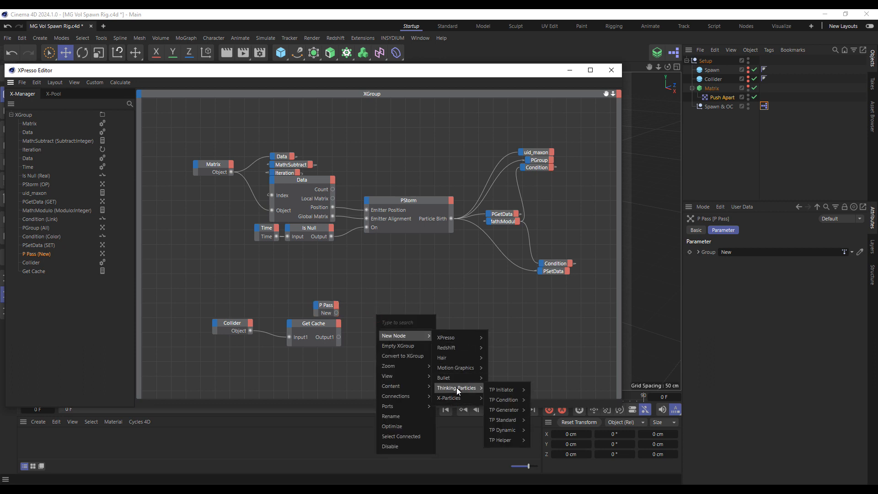
pyautogui.moveTo(507, 433)
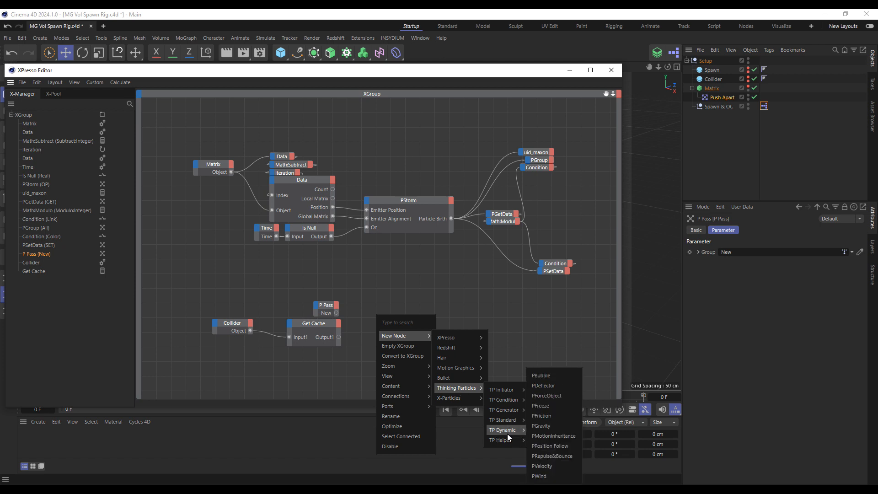
pyautogui.click(561, 385)
pyautogui.moveTo(380, 311); pyautogui.dragTo(417, 308)
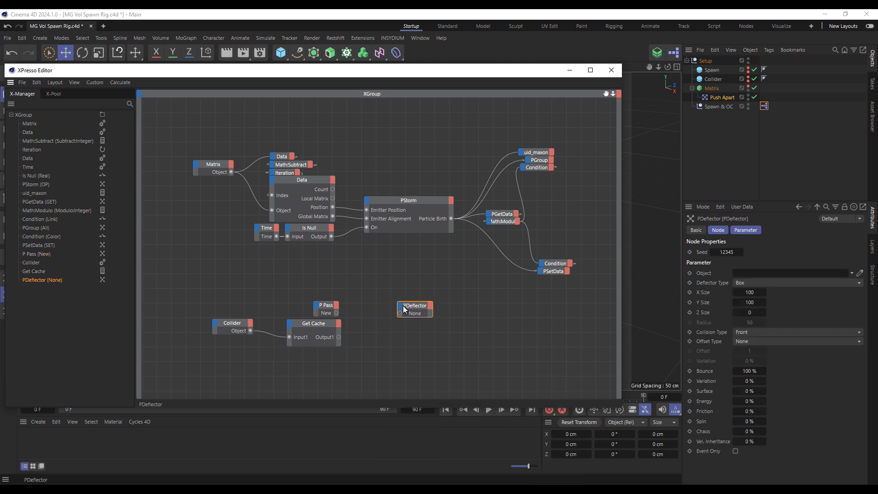
pyautogui.click(402, 306)
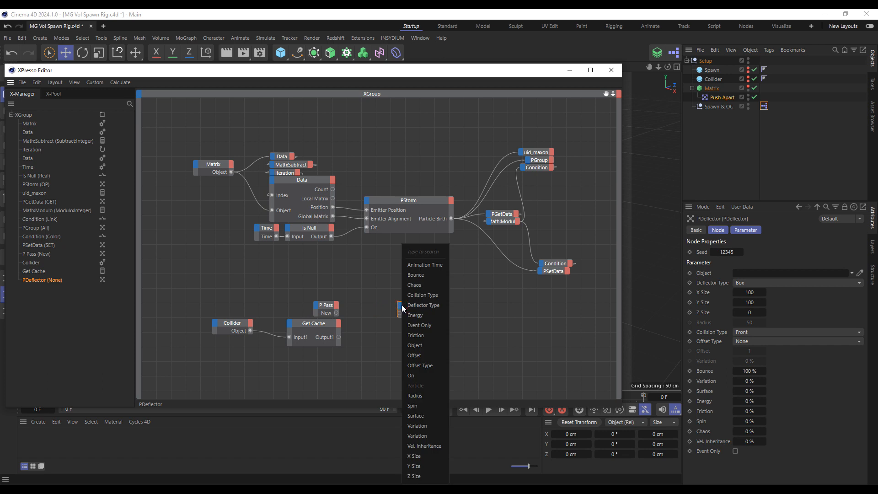
pyautogui.click(421, 347)
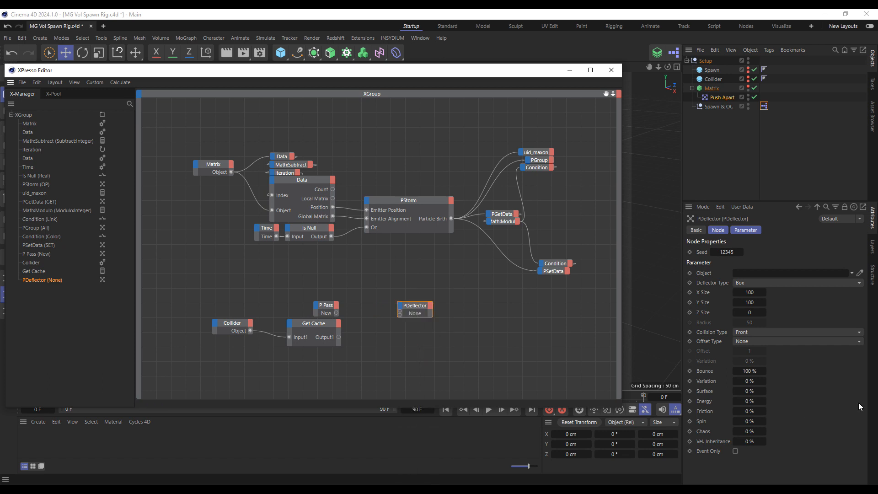
# Set the PDeflector's X Size and Y Size to 0 and its Deflector Type to Object.
pyautogui.click(750, 293)
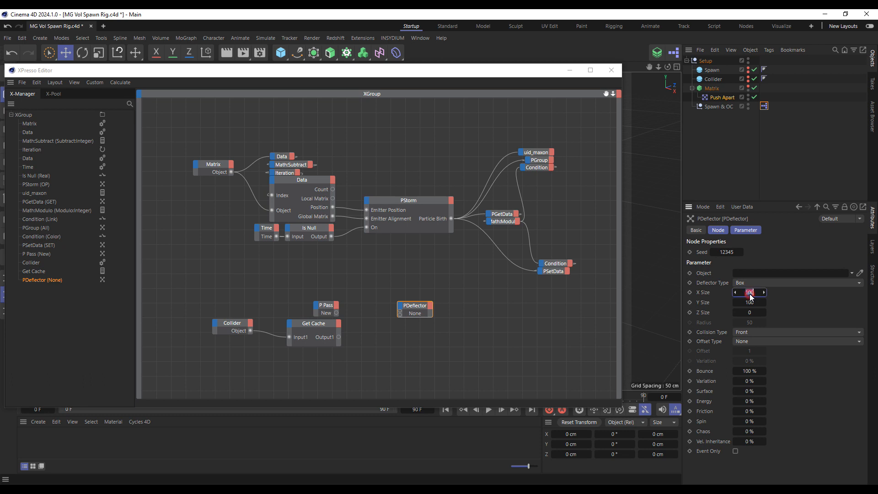
pyautogui.click(750, 301)
pyautogui.write('0')
pyautogui.click(776, 284)
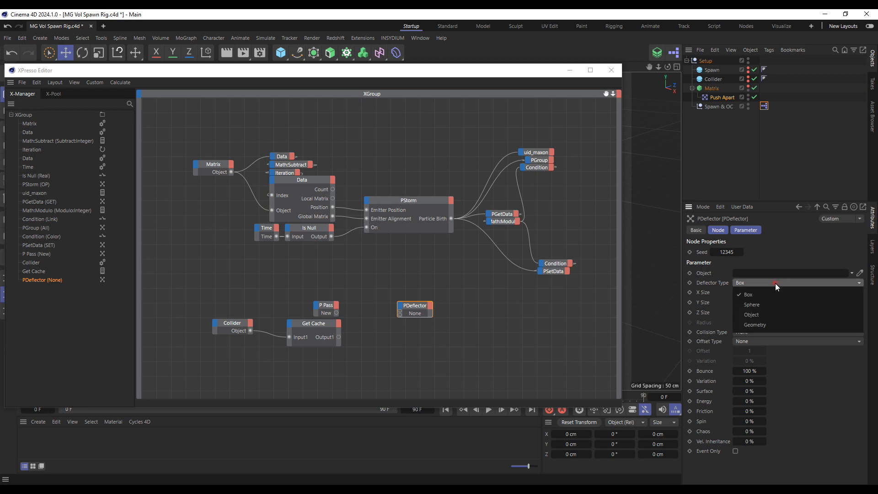
pyautogui.click(783, 315)
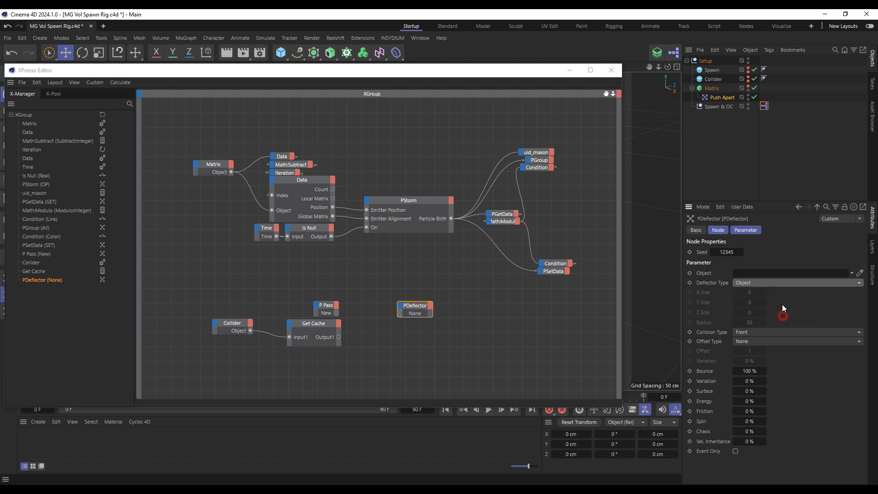
# Set the PDeflector's Bounce to 20 % and its Collision Type to Back.
pyautogui.click(752, 371)
pyautogui.write('20')
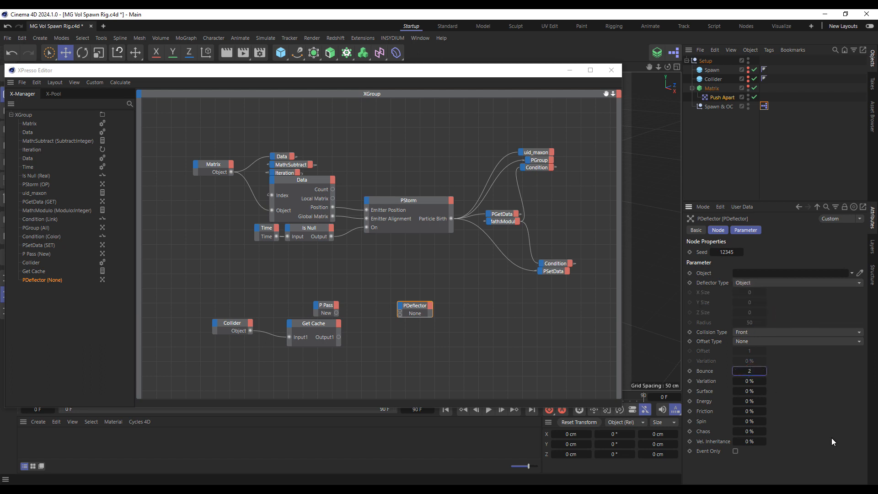
pyautogui.press('Return')
pyautogui.click(766, 332)
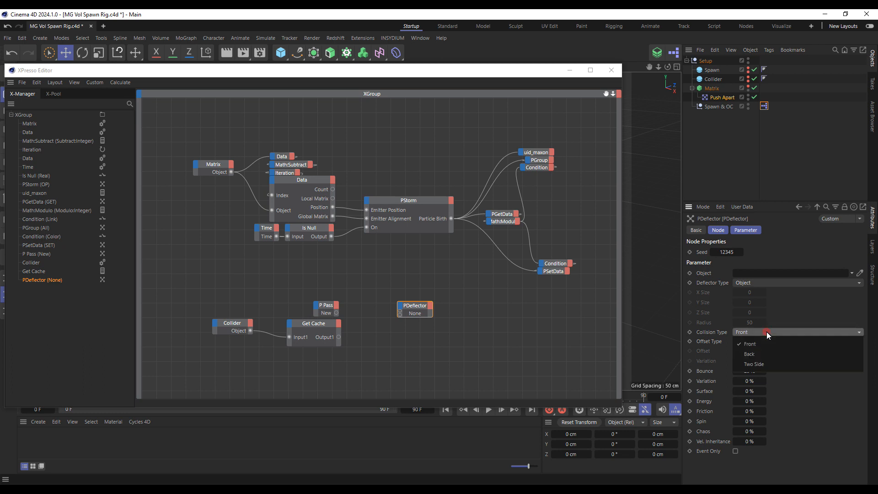
pyautogui.click(783, 354)
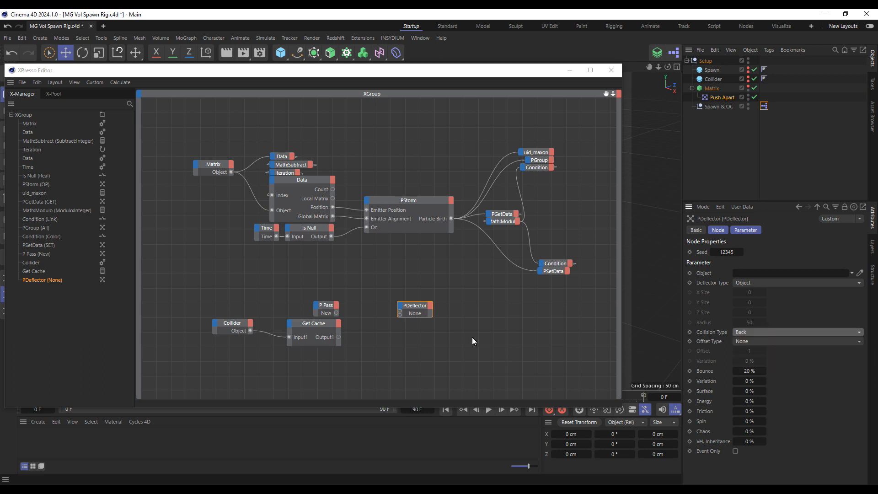
# Enlarge the PDeflector node to show its input ports, and connect P Pass's New to Particle and Get Cache's Output1 to Object.
pyautogui.rightClick(418, 314)
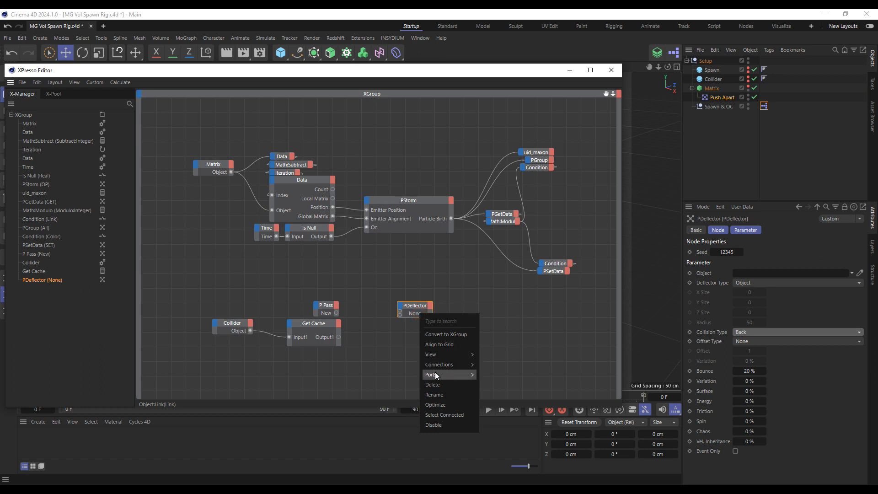
pyautogui.moveTo(436, 374)
pyautogui.click(500, 388)
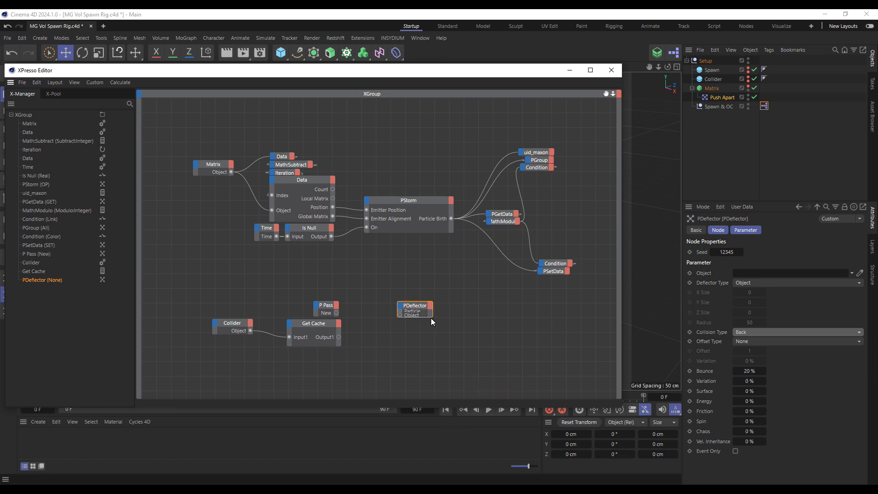
pyautogui.moveTo(433, 318); pyautogui.dragTo(449, 337)
pyautogui.moveTo(401, 317)
pyautogui.mouseDown()
pyautogui.moveTo(341, 306)
pyautogui.moveTo(336, 313)
pyautogui.moveTo(400, 330)
pyautogui.mouseUp()
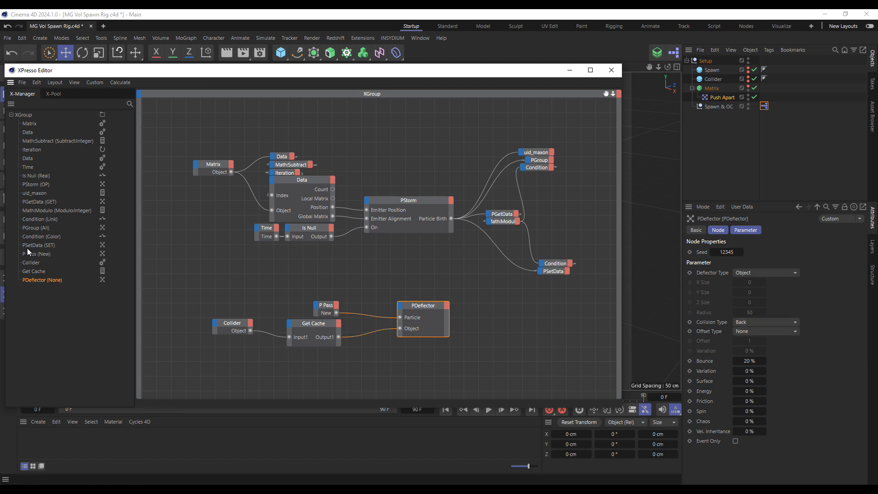
# Check the order of the Collider, Get Cache and PDeflector entries at the end of the node list.
pyautogui.click(31, 263)
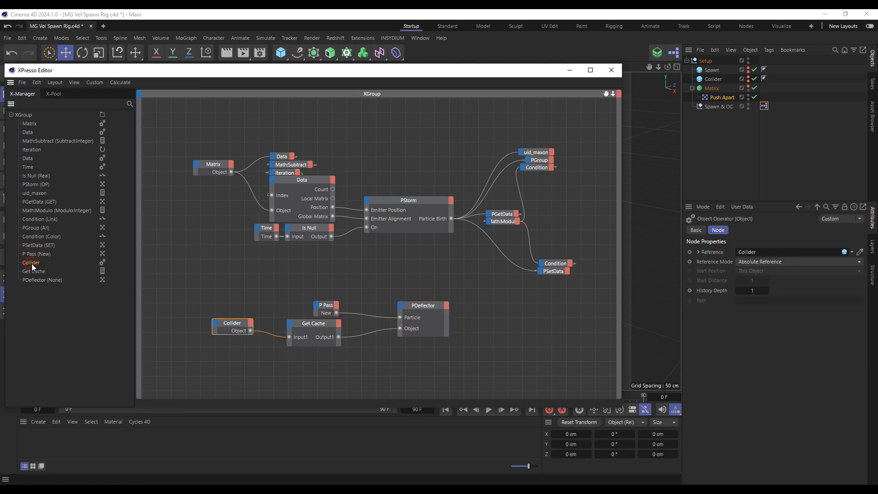
pyautogui.click(32, 271)
pyautogui.click(32, 280)
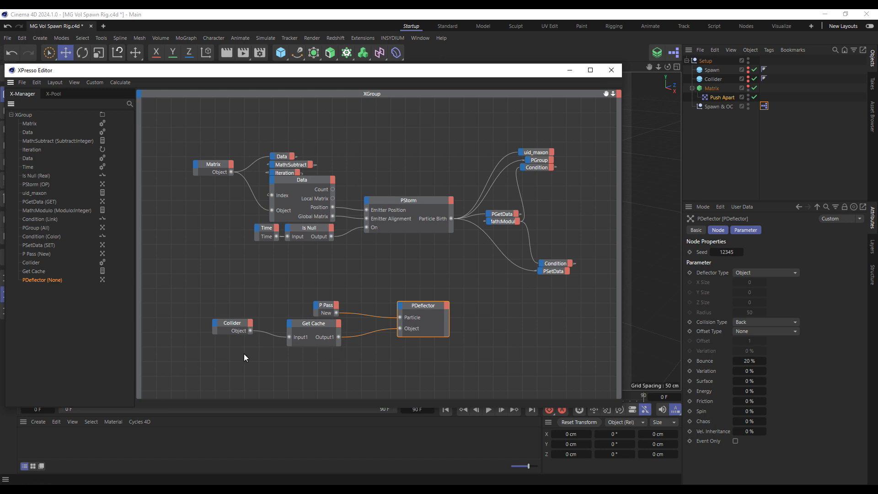
# Collapse the P Pass, PDeflector, Get Cache and Collider nodes, and line up Collider and Get Cache beneath P Pass and PDeflector.
pyautogui.doubleClick(327, 305)
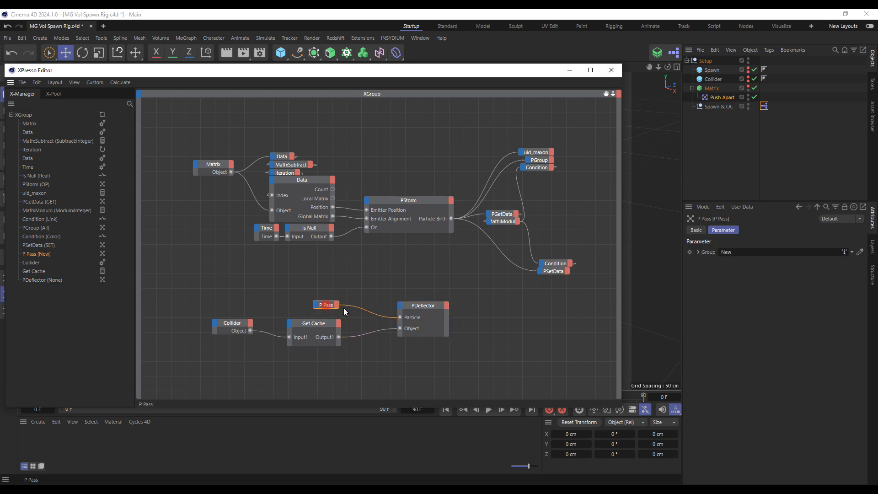
pyautogui.doubleClick(415, 305)
pyautogui.doubleClick(313, 326)
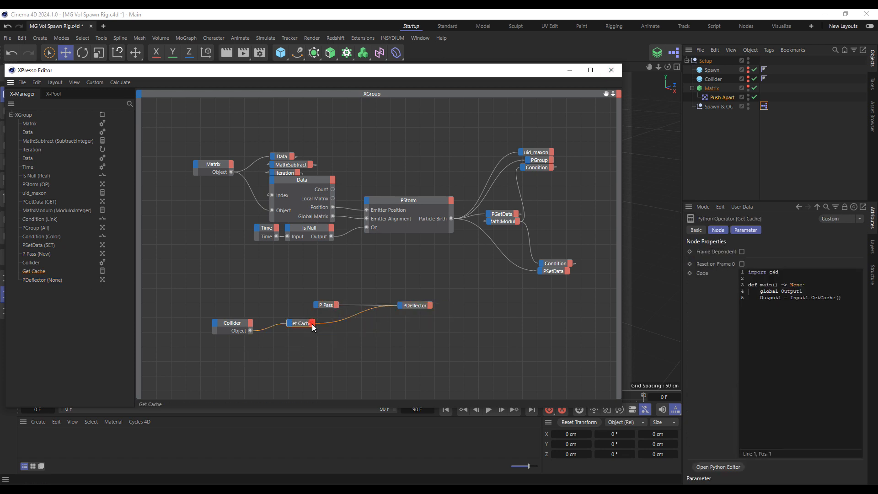
pyautogui.moveTo(306, 321); pyautogui.dragTo(379, 320)
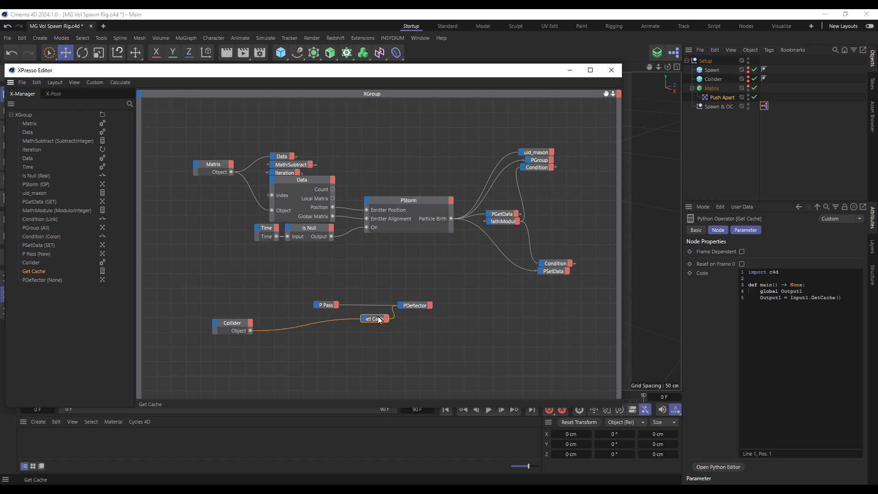
pyautogui.doubleClick(229, 324)
pyautogui.moveTo(229, 324); pyautogui.dragTo(314, 321)
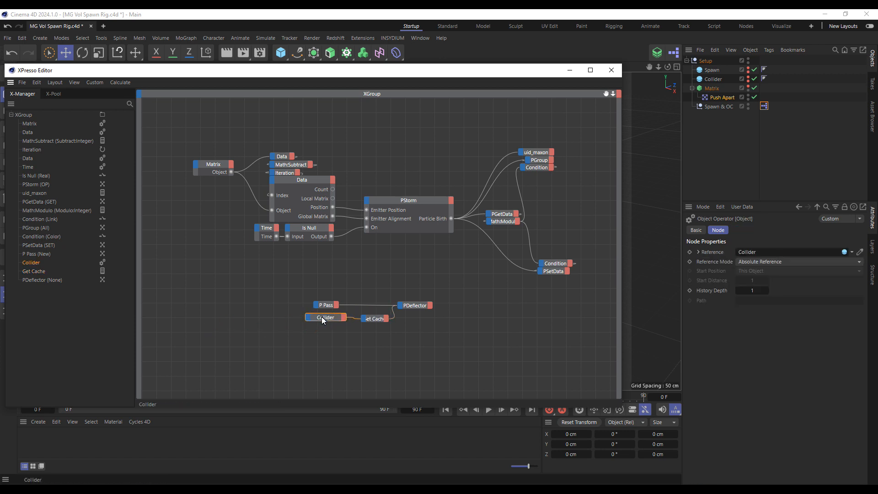
# Check the PStorm node's Life value, close the XPresso Editor, and set the timeline's end to 300 F.
pyautogui.click(419, 198)
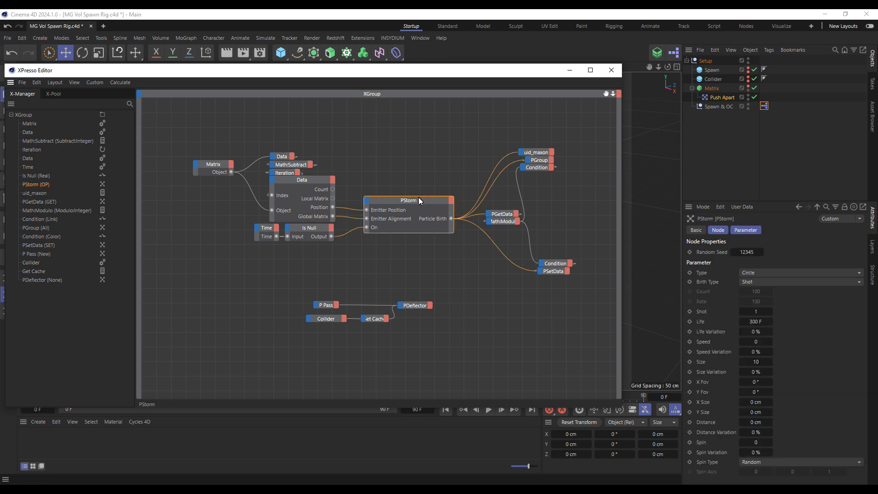
pyautogui.click(611, 70)
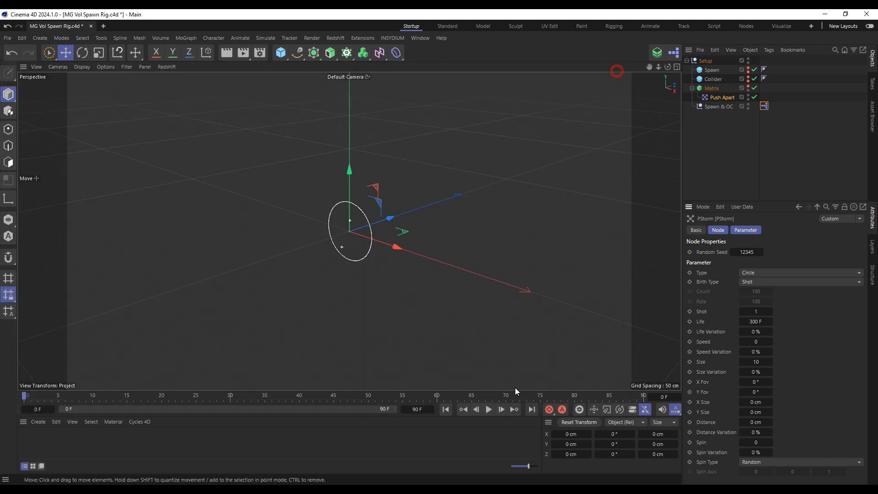
pyautogui.click(416, 409)
pyautogui.press('BackSpace')
pyautogui.press('Return')
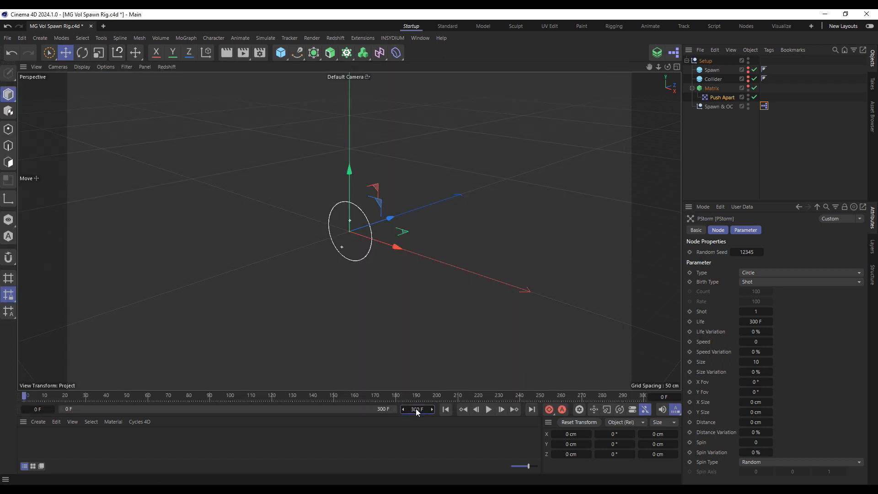
# Advance the animation by one frame and view the whole cloud of spawned particles.
pyautogui.click(501, 409)
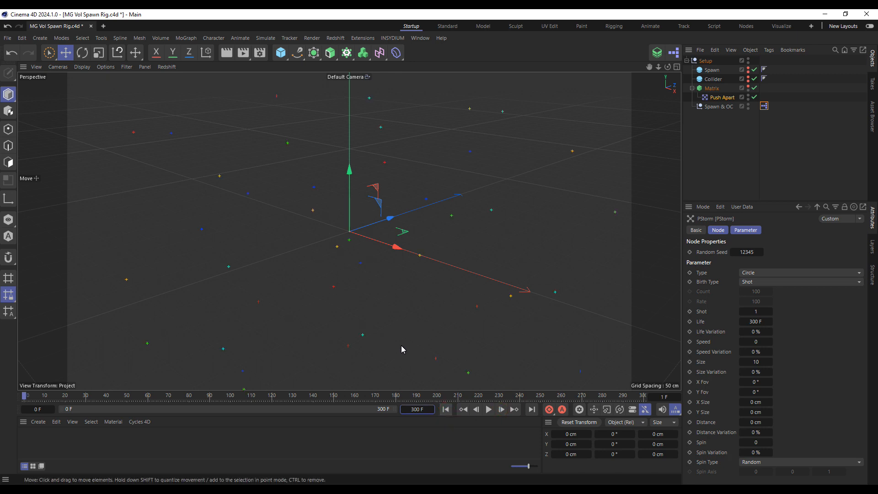
pyautogui.keyDown('alt'); pyautogui.moveTo(378, 249); pyautogui.dragTo(273, 256); pyautogui.keyUp('alt')
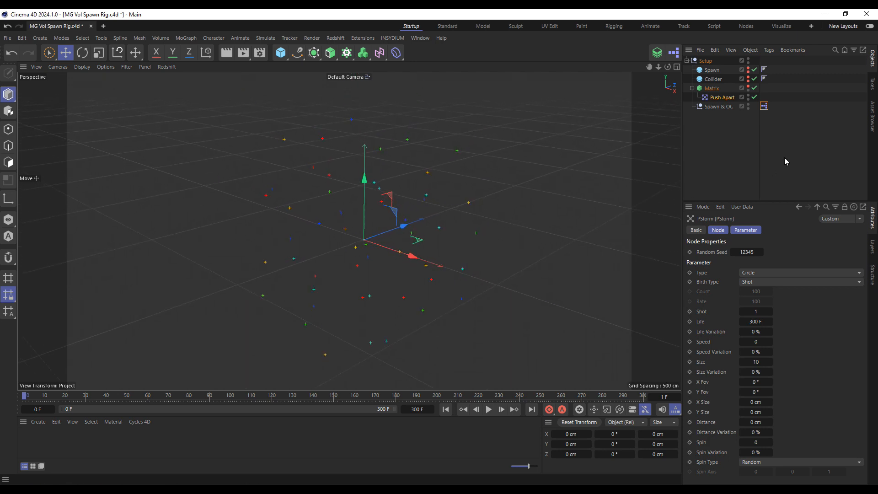
# Set the Matrix's Count to 500 and re-run the first frames to test the particle spawn.
pyautogui.click(715, 90)
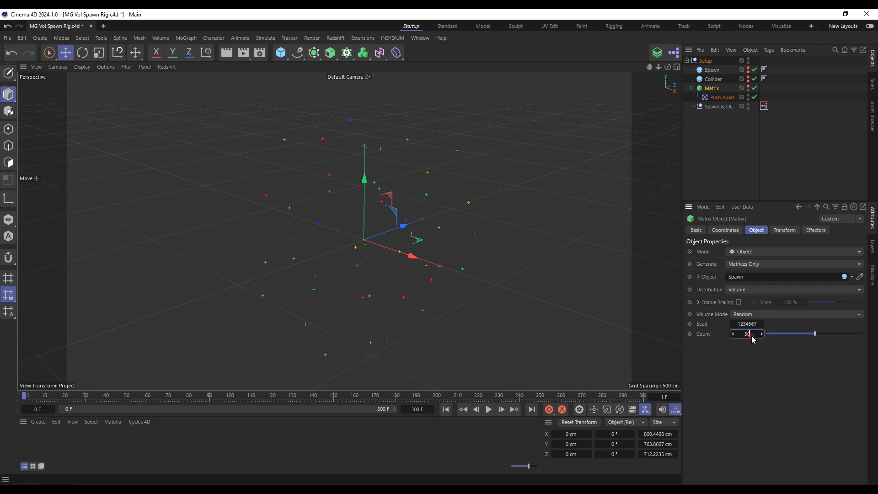
pyautogui.write('0')
pyautogui.press('Return')
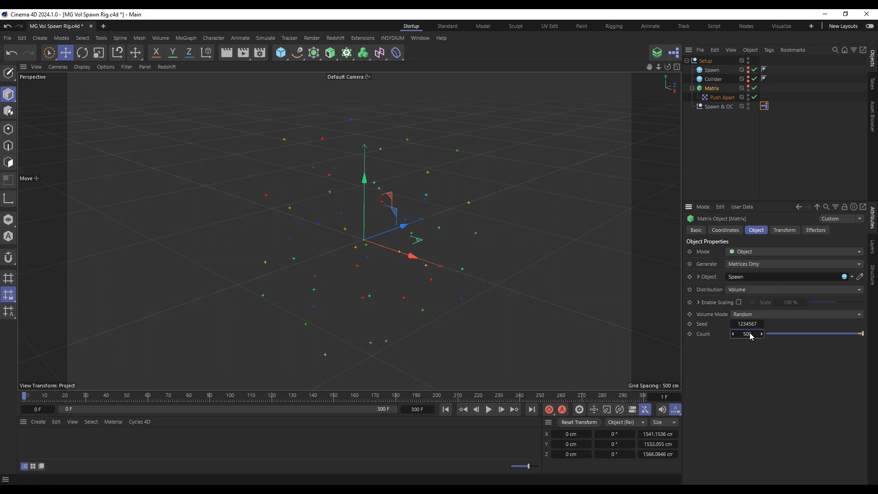
pyautogui.click(502, 409)
pyautogui.click(446, 409)
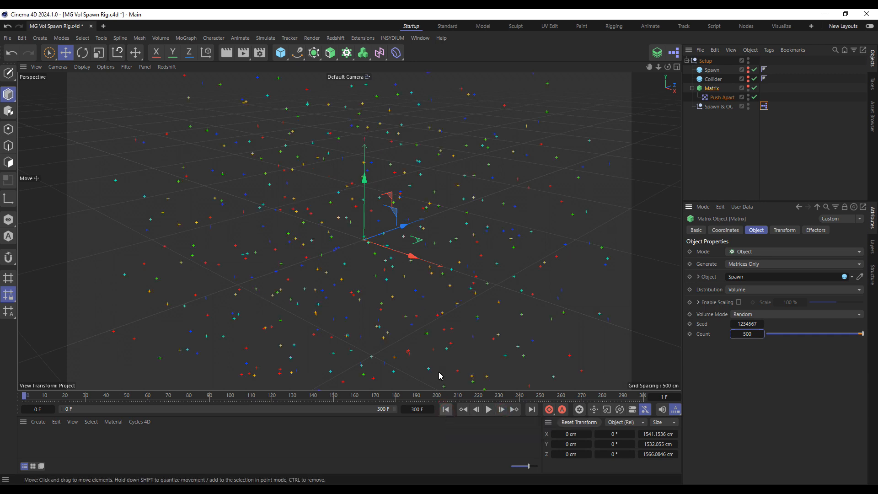
pyautogui.keyDown('alt'); pyautogui.moveTo(403, 264); pyautogui.dragTo(215, 281, button='right'); pyautogui.keyUp('alt')
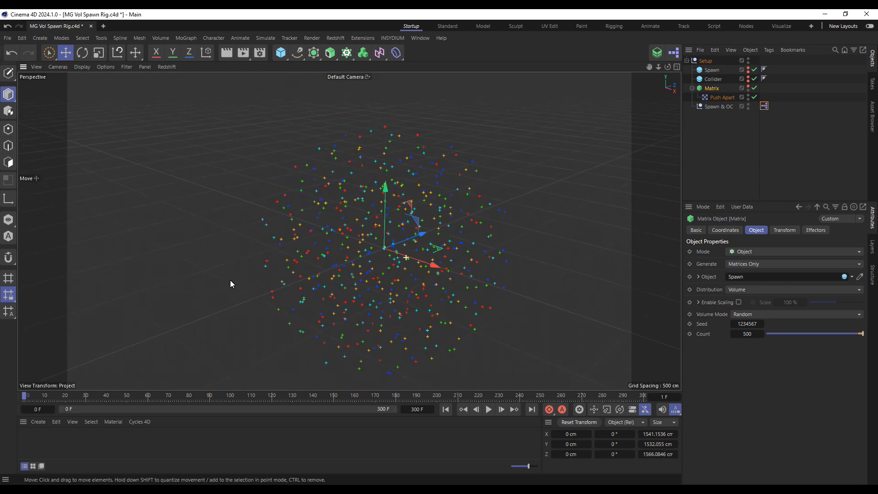
# Review the Push Apart effector's mode, radius and iterations.
pyautogui.click(722, 98)
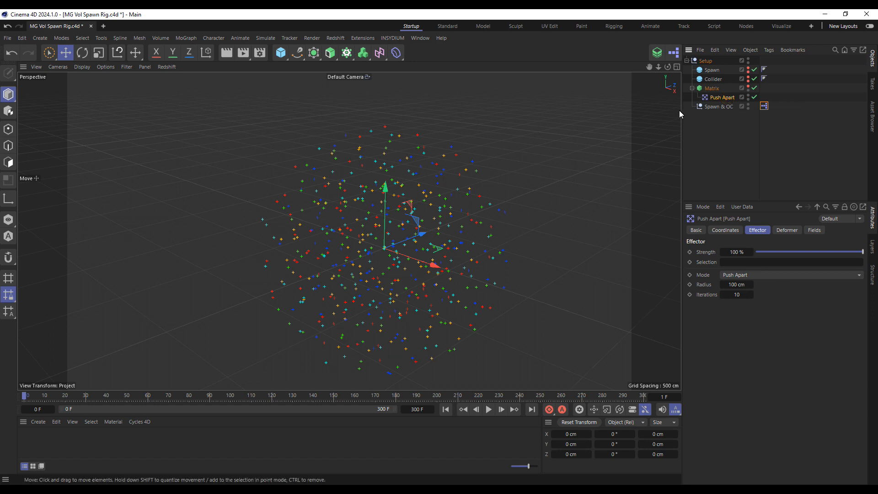
pyautogui.click(9, 37)
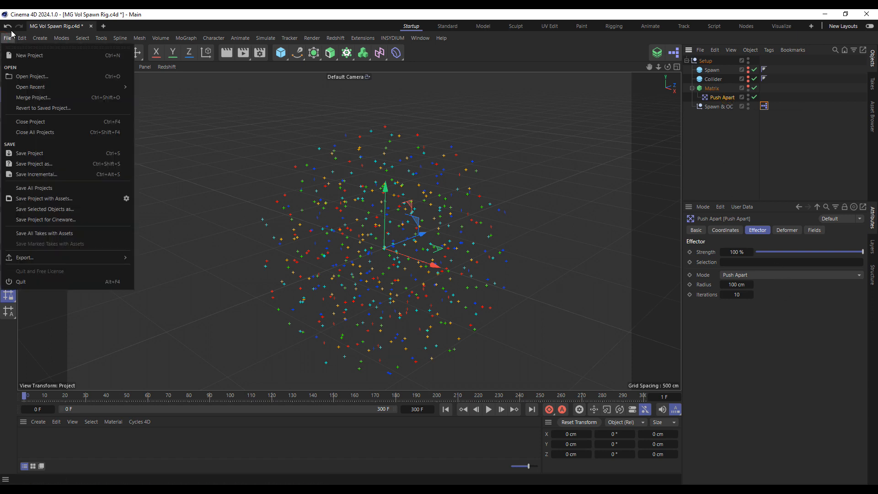
pyautogui.click(50, 15)
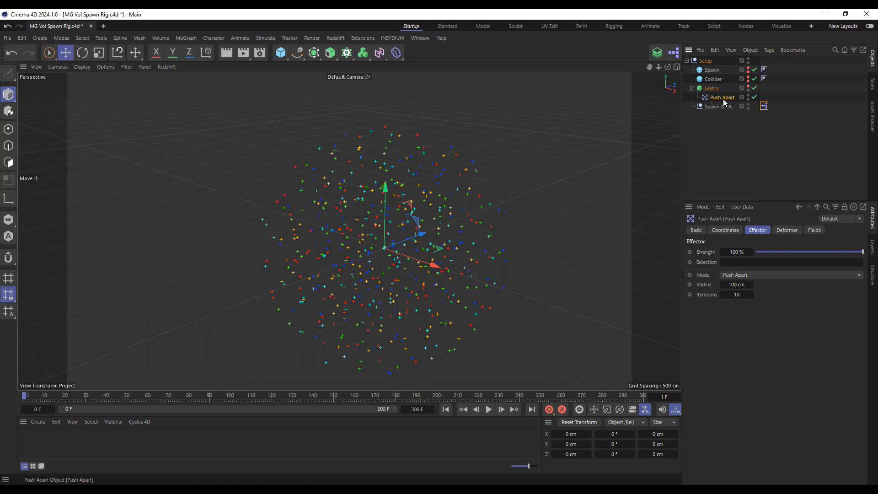
# Set the Matrix's Count to 50, respawn the particles from the start of the timeline, and save the project.
pyautogui.click(712, 88)
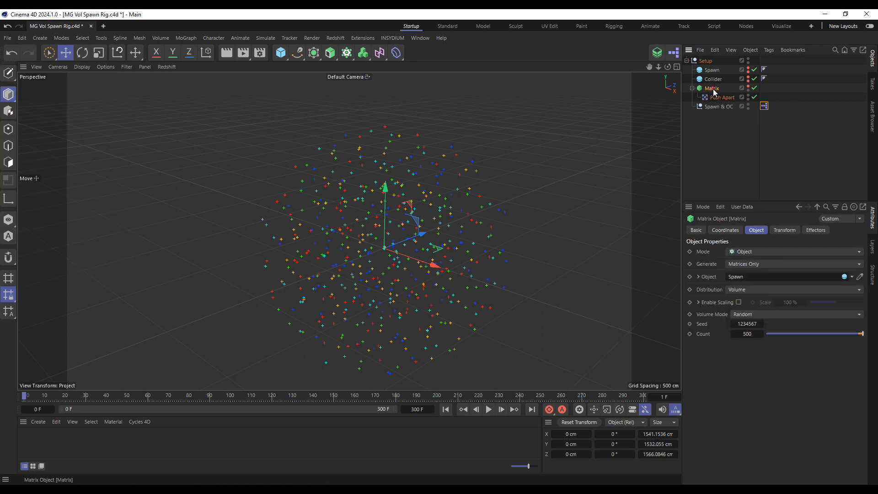
pyautogui.click(750, 335)
pyautogui.write('50')
pyautogui.press('Return')
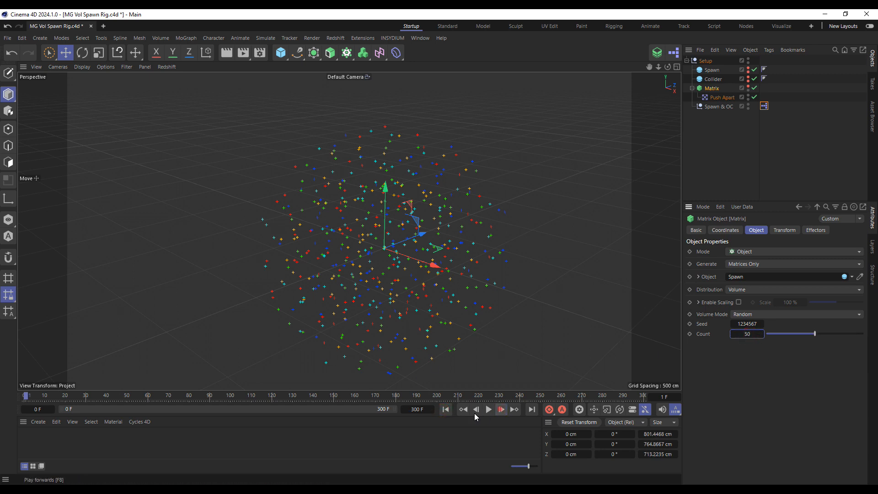
pyautogui.click(446, 409)
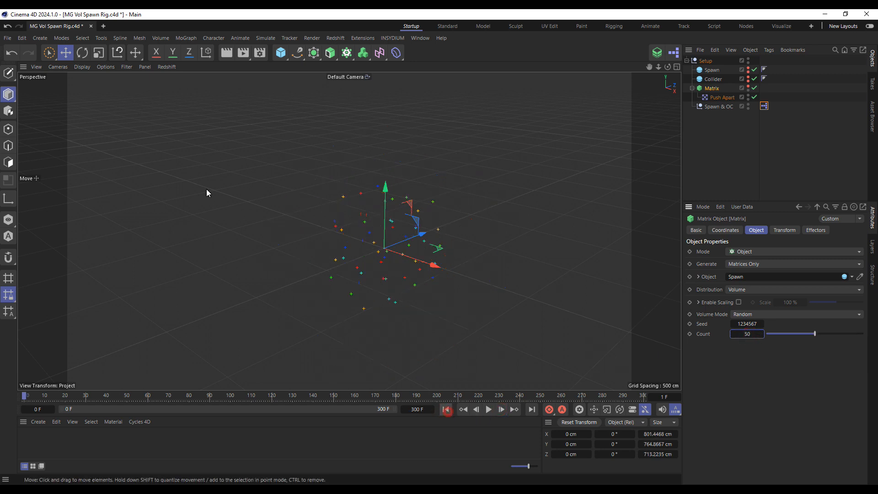
pyautogui.click(7, 38)
pyautogui.click(40, 153)
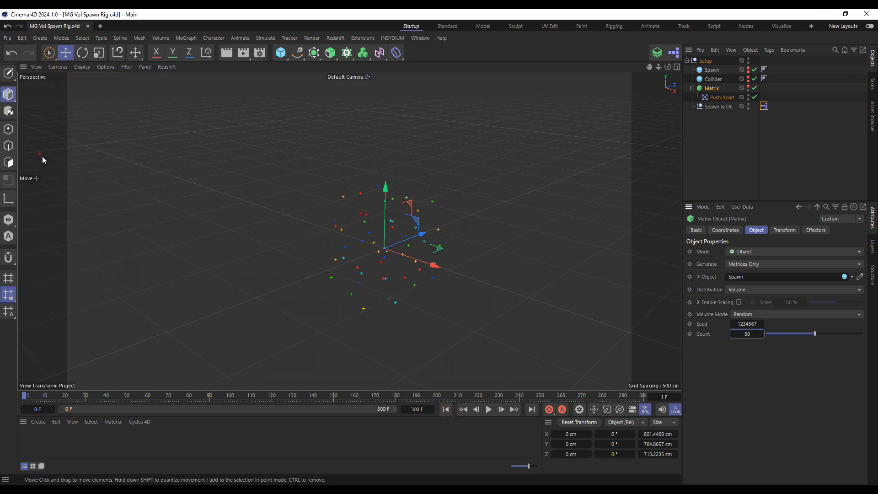